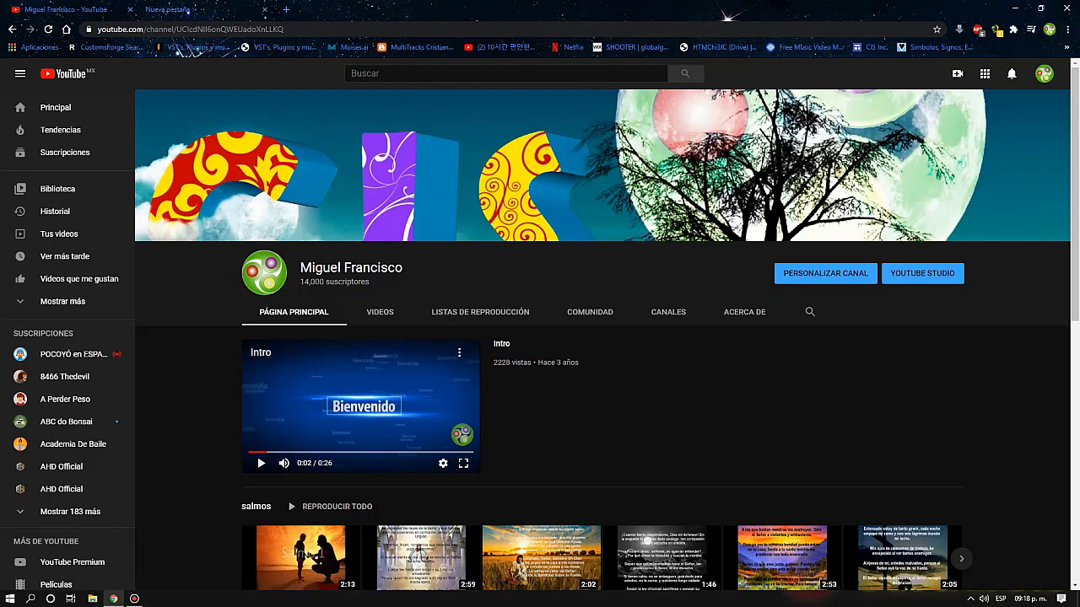
Look through the video sections on the YouTube channel's home page, paging back and forth through the uploaded videos
scroll(785, 455, "down", 2)
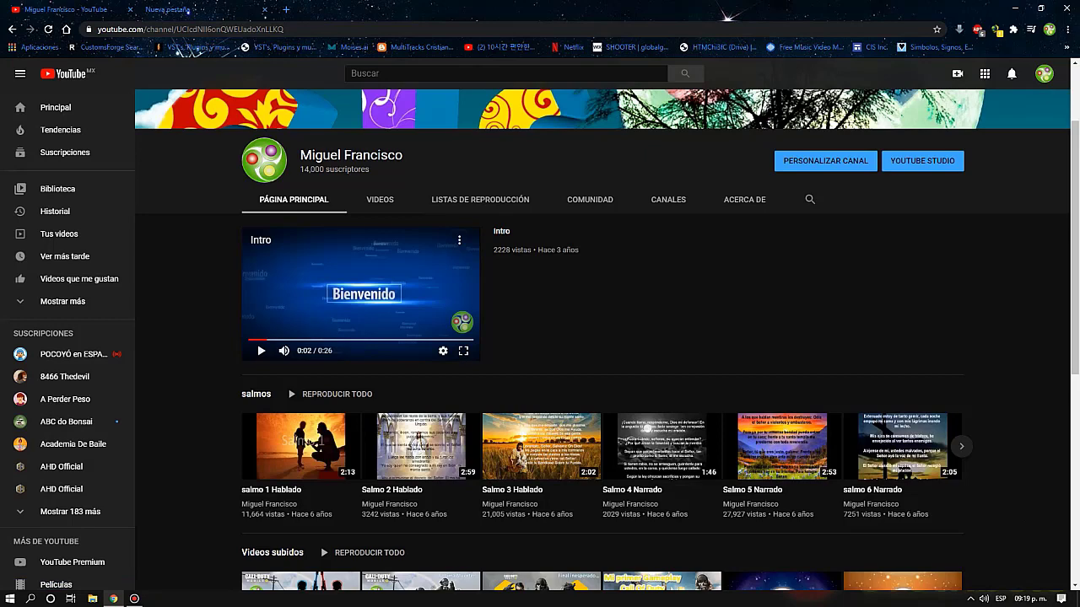
scroll(602, 337, "down", 2)
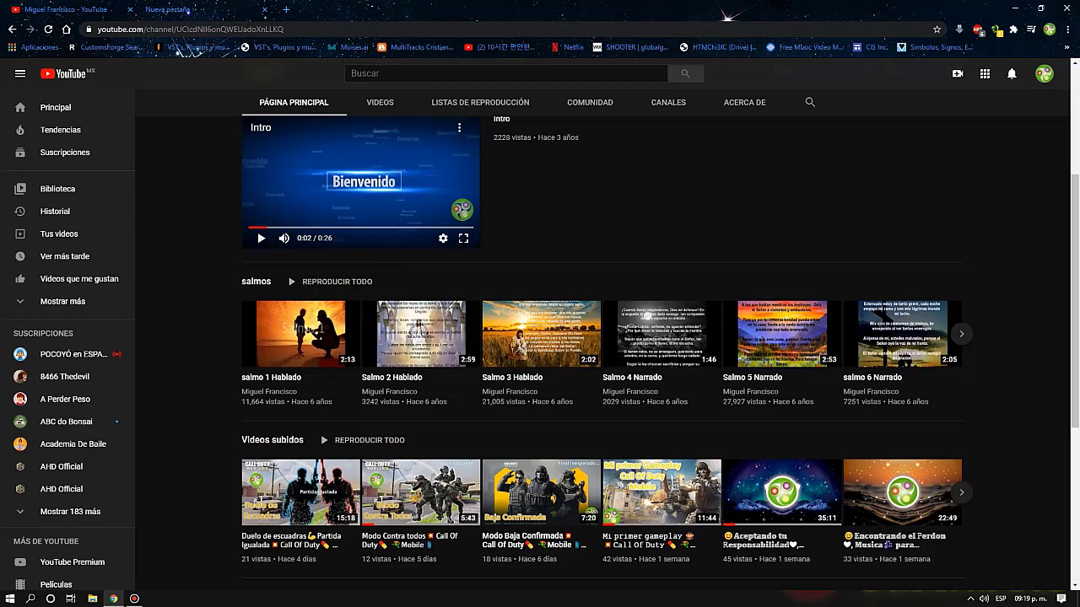
scroll(601, 354, "down", 1)
scroll(601, 355, "down", 1)
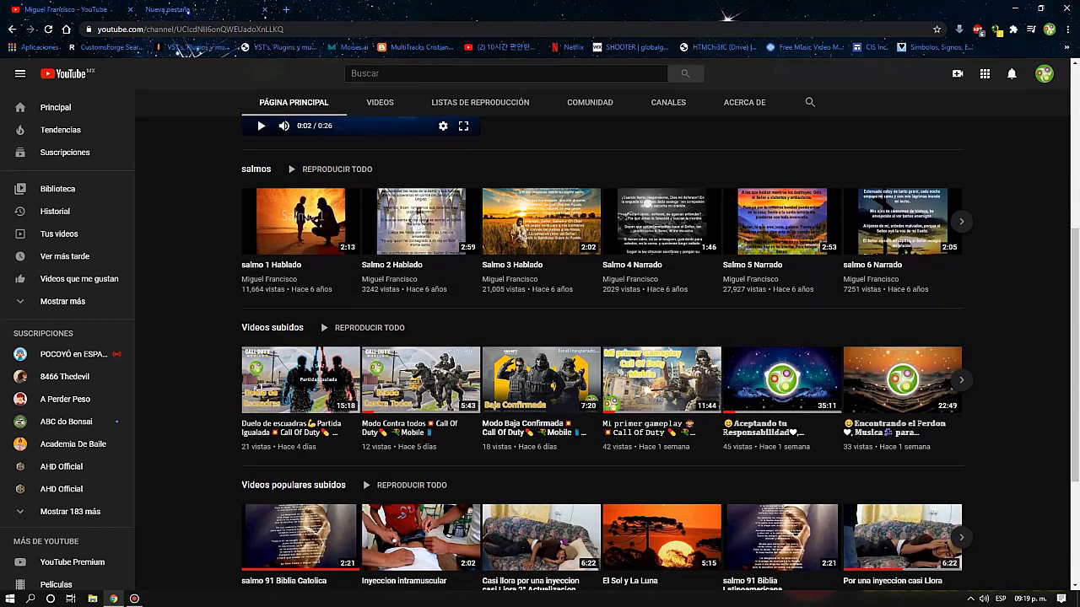
scroll(600, 354, "down", 3)
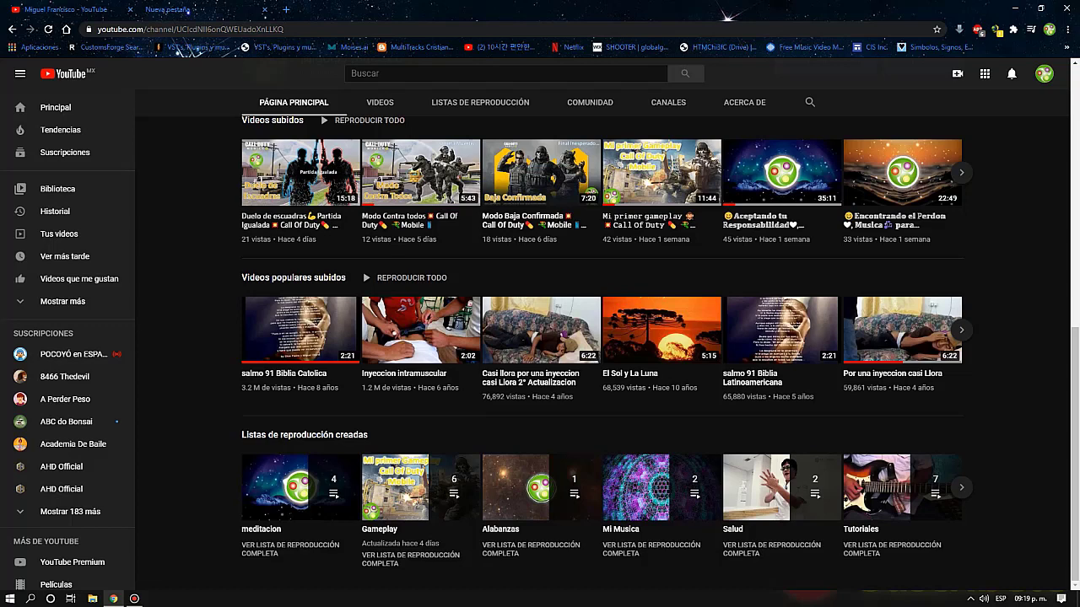
scroll(600, 337, "up", 2)
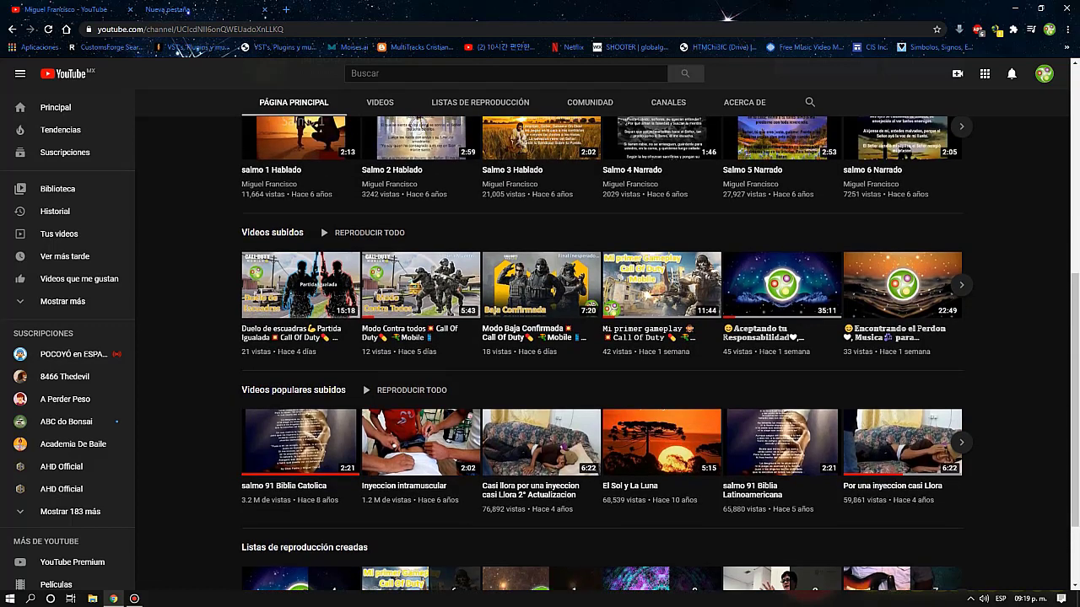
mouse_move(827, 278)
mouse_move(903, 284)
left_click(961, 284)
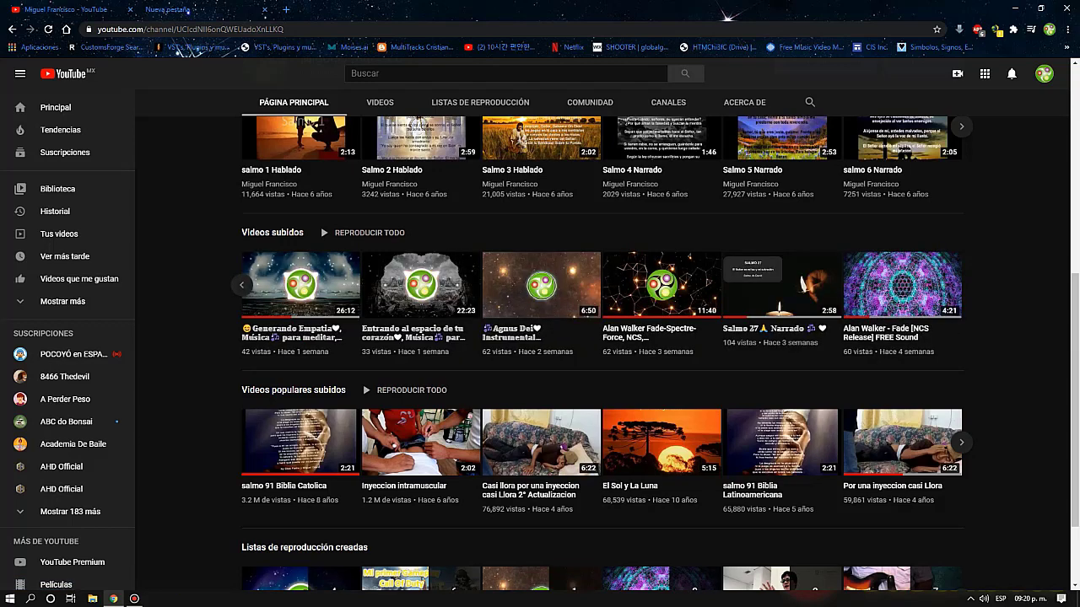
mouse_move(420, 285)
left_click(241, 284)
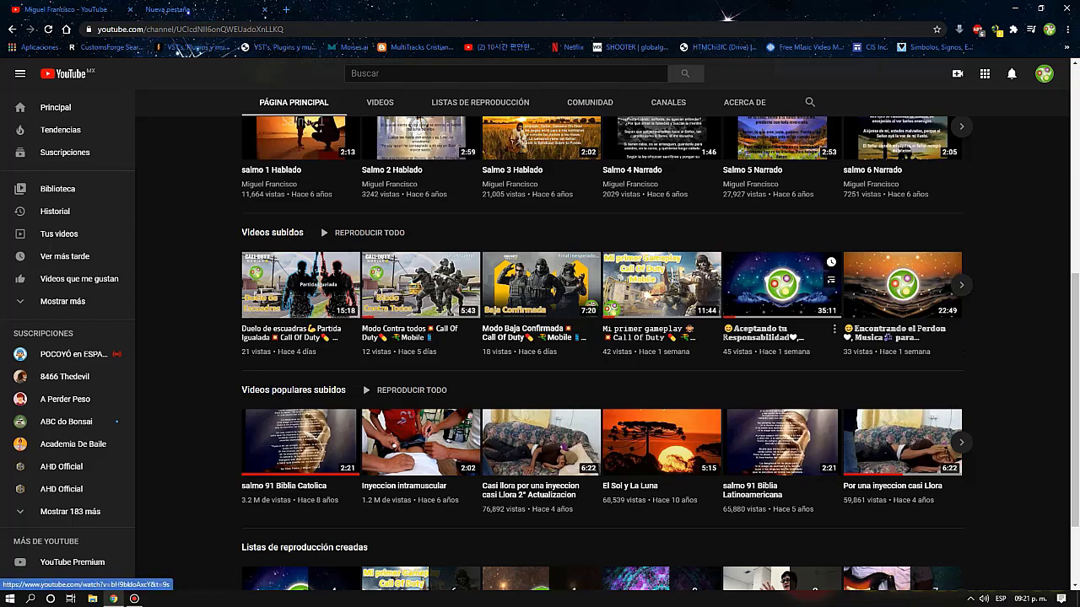
left_click(961, 285)
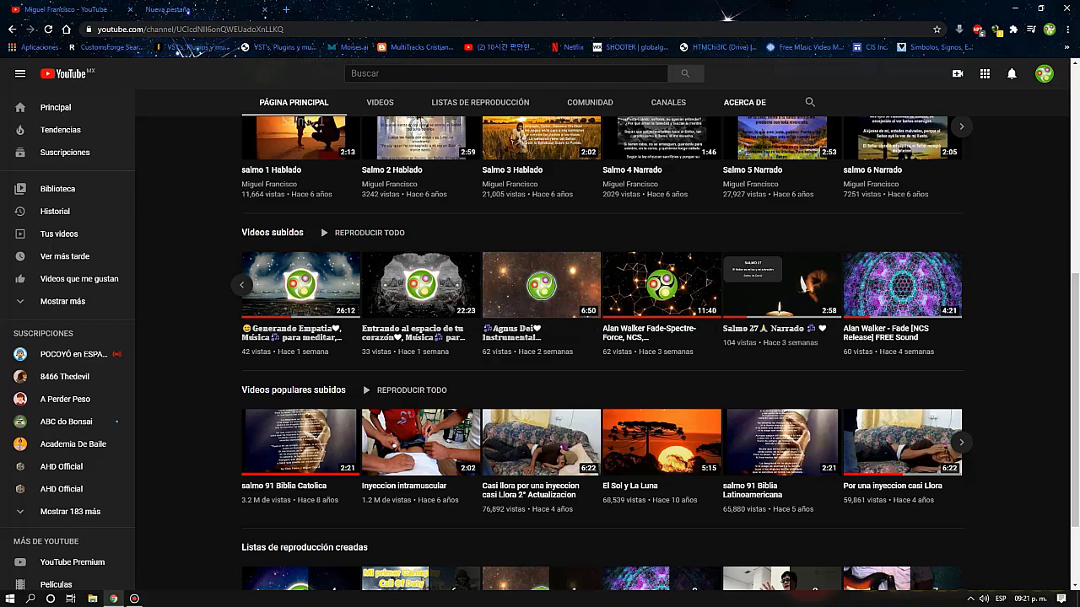
Open the website musicvid.org in the empty browser tab
key("ctrl+Tab")
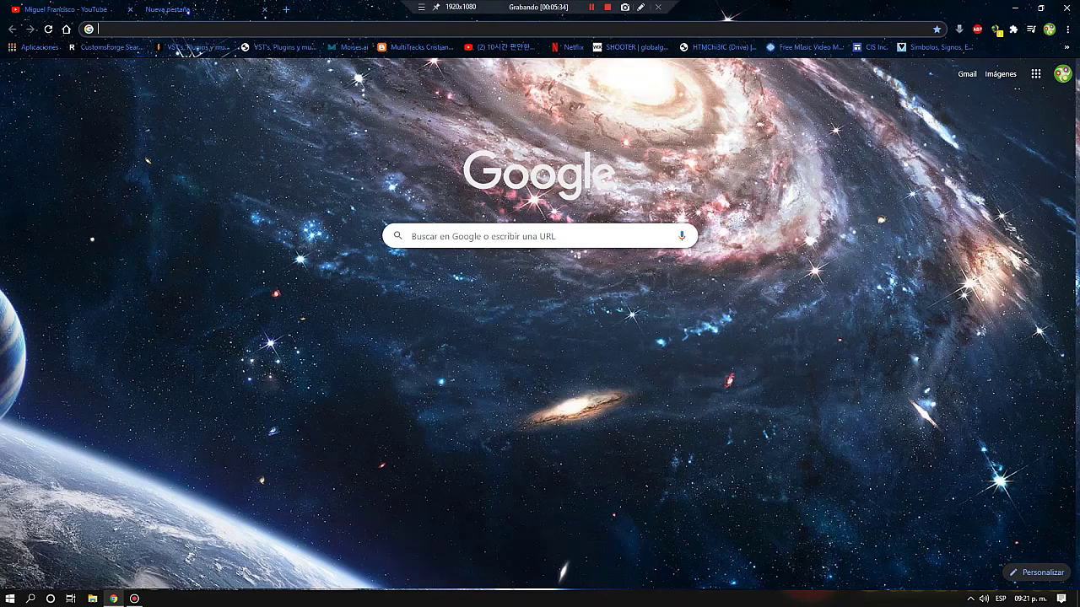
left_click(103, 29)
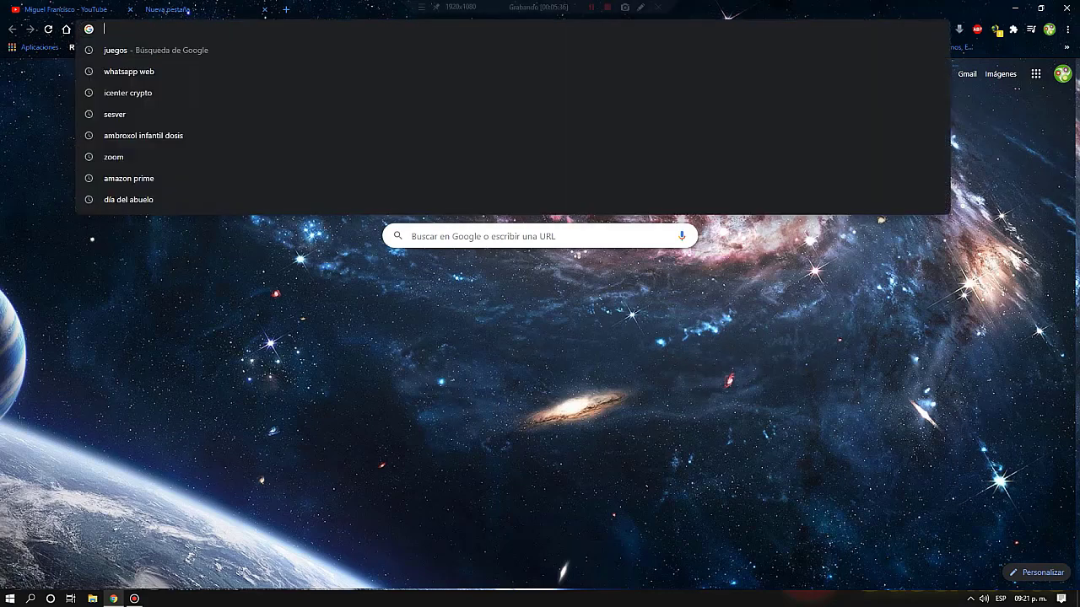
type("MUSICvid.org")
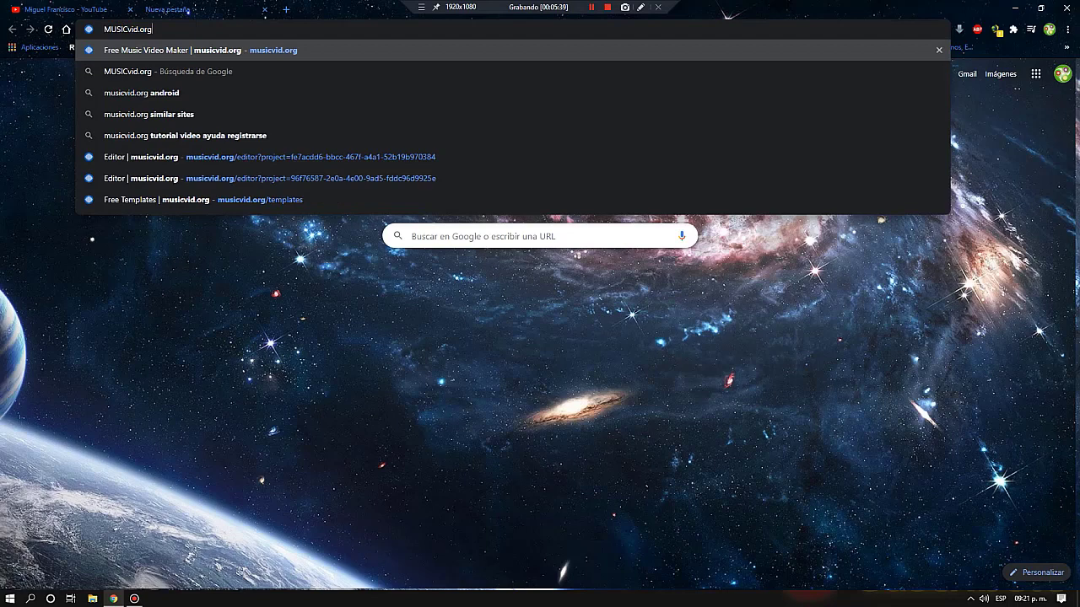
key("Return")
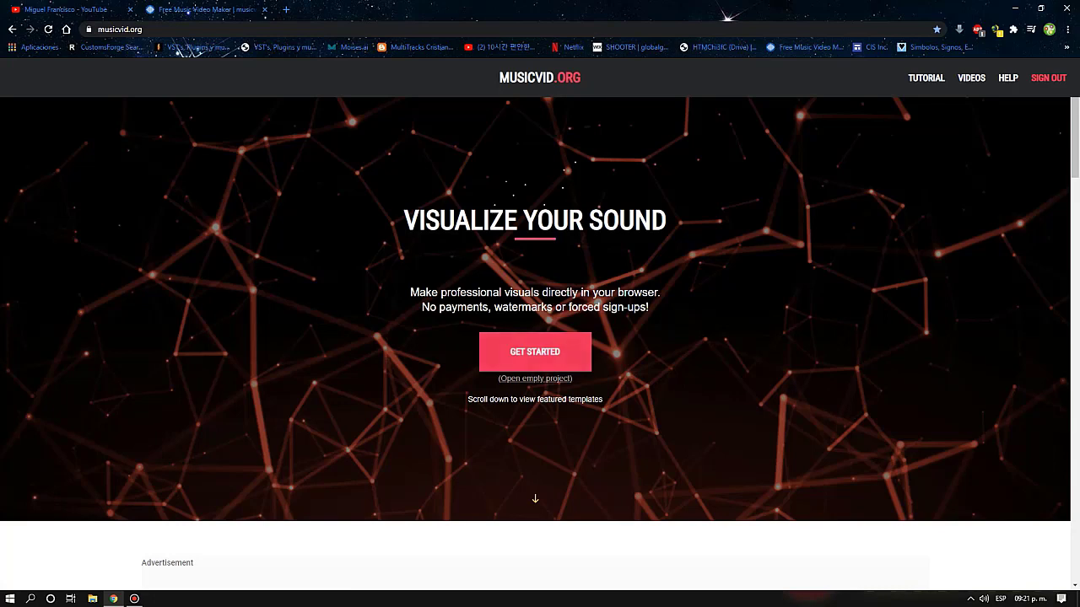
Look through the featured visualizer projects on the musicvid.org home page, from Circle Spectrum to More Templates
scroll(540, 337, "down", 5)
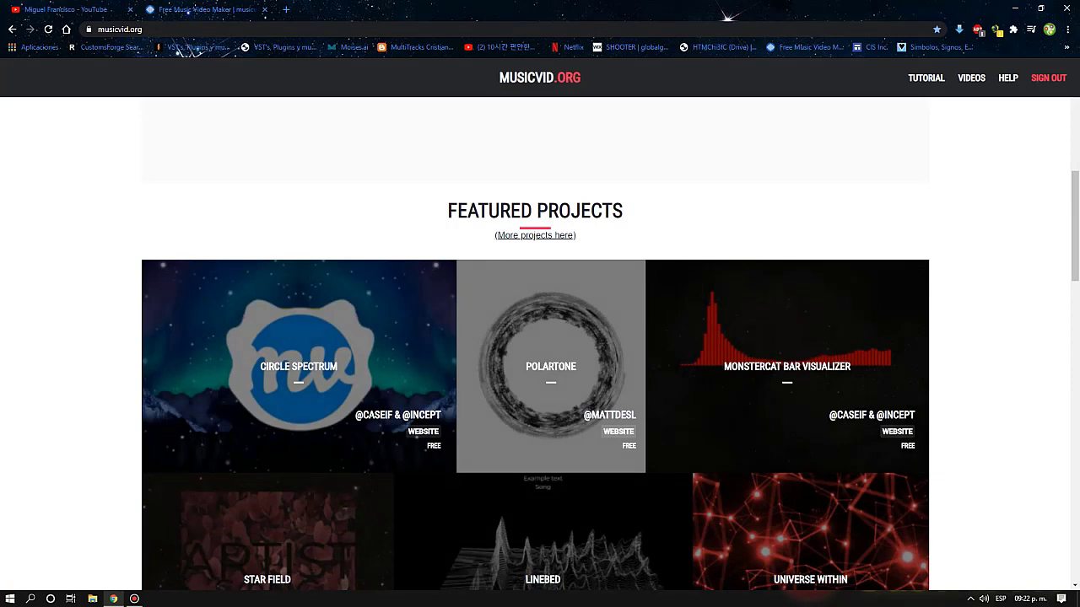
scroll(540, 379, "down", 1)
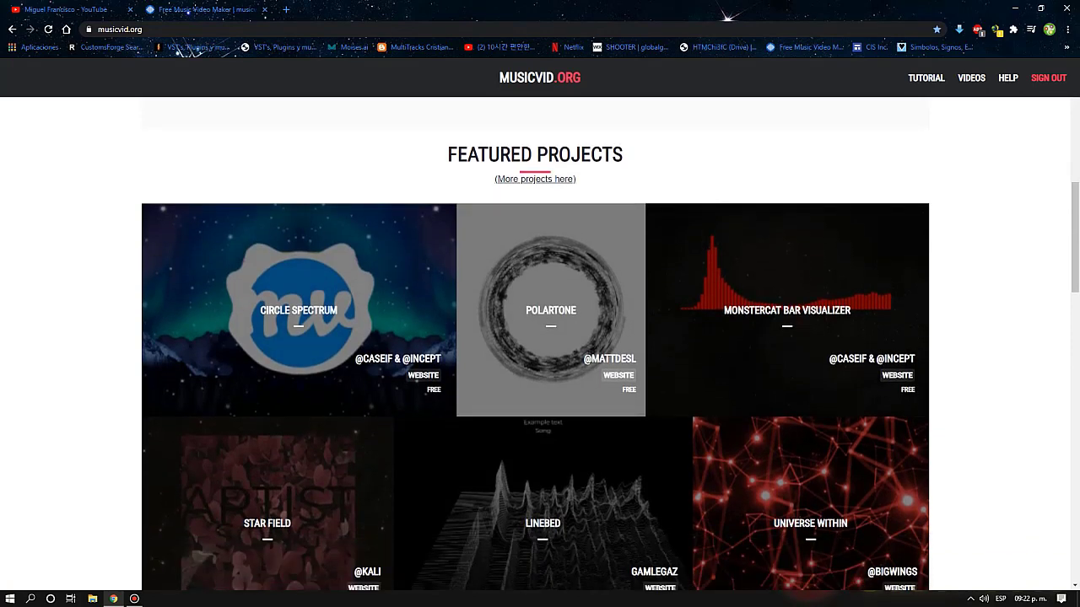
scroll(540, 379, "down", 1)
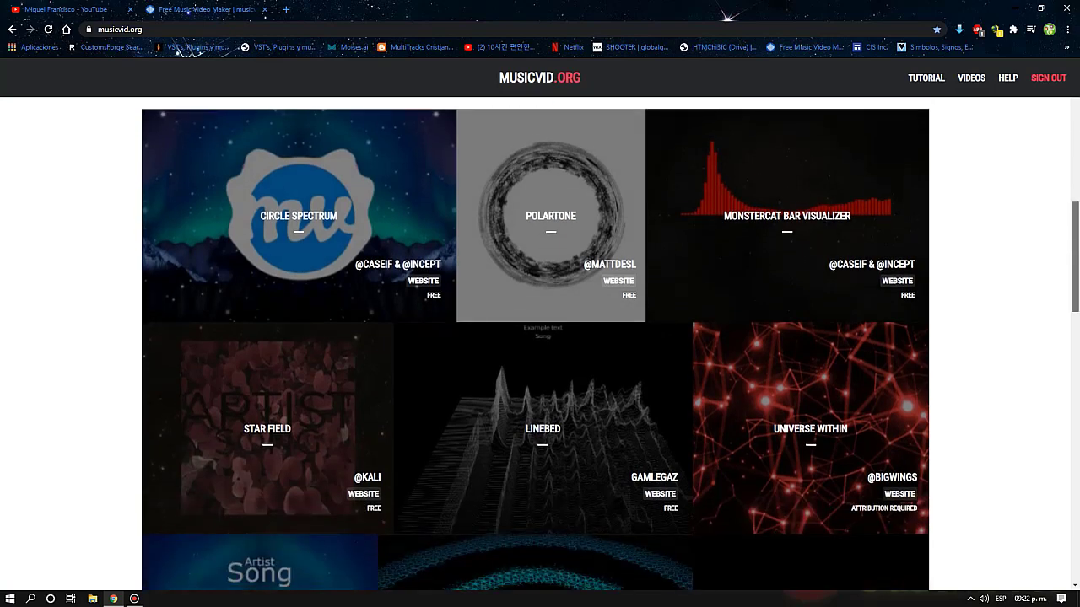
scroll(540, 379, "down", 4)
scroll(539, 380, "up", 2)
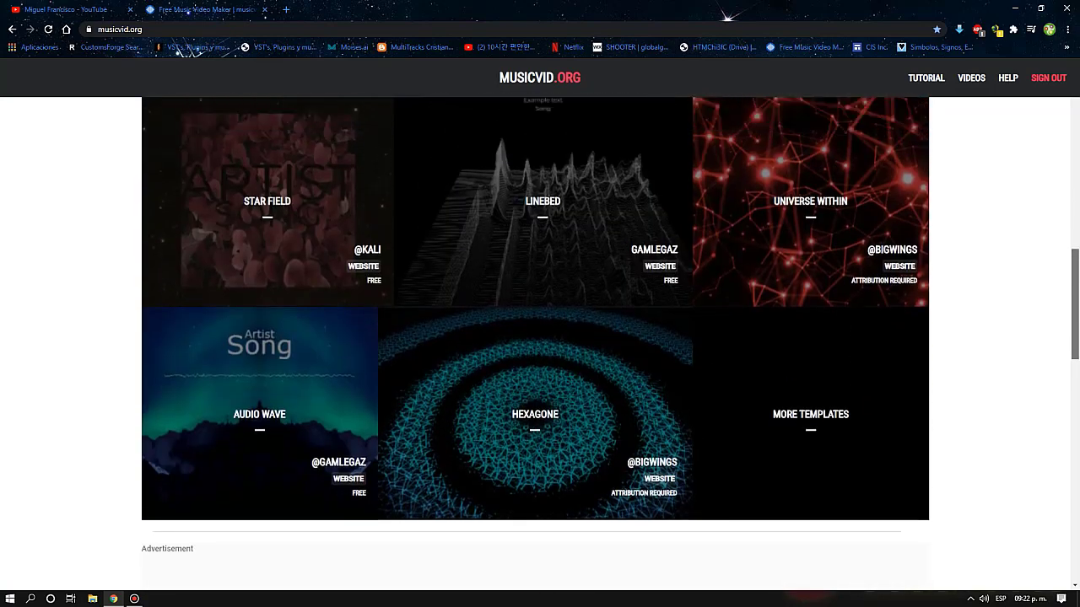
scroll(540, 379, "up", 3)
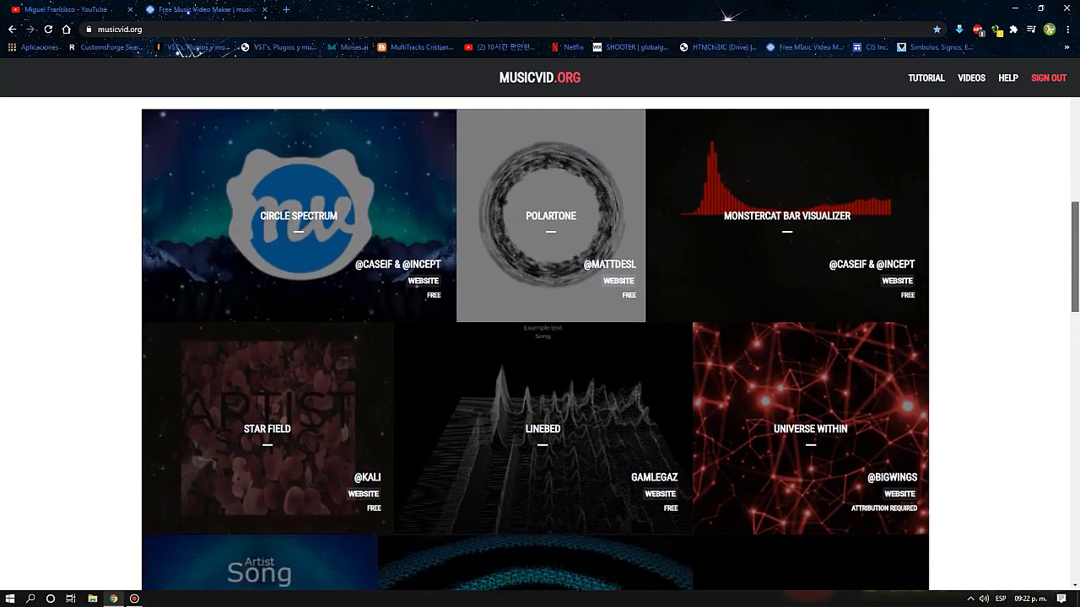
scroll(540, 379, "down", 1)
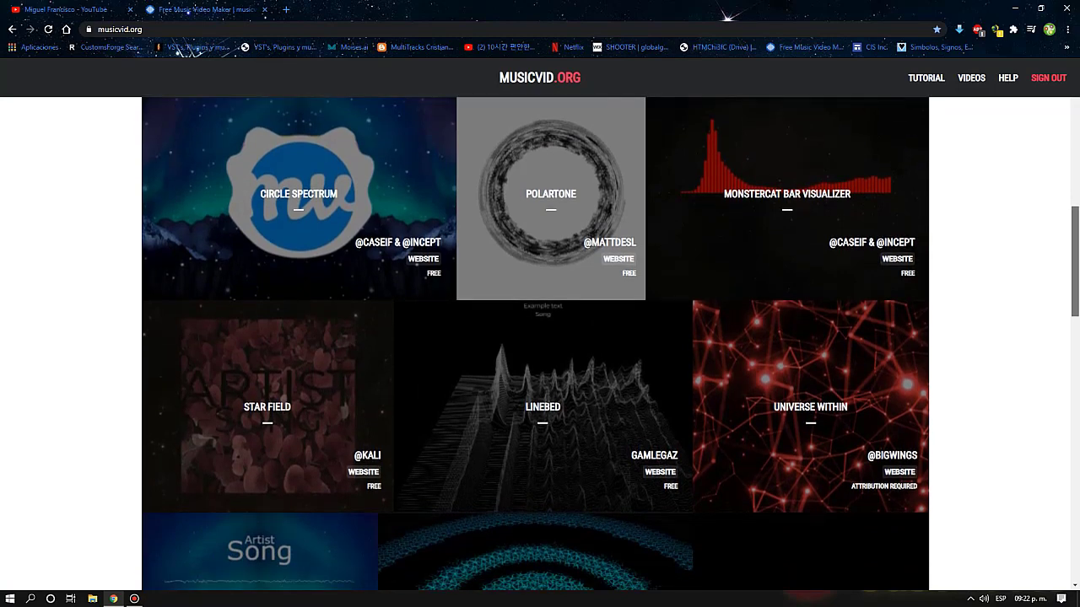
scroll(540, 380, "down", 1)
scroll(540, 380, "down", 2)
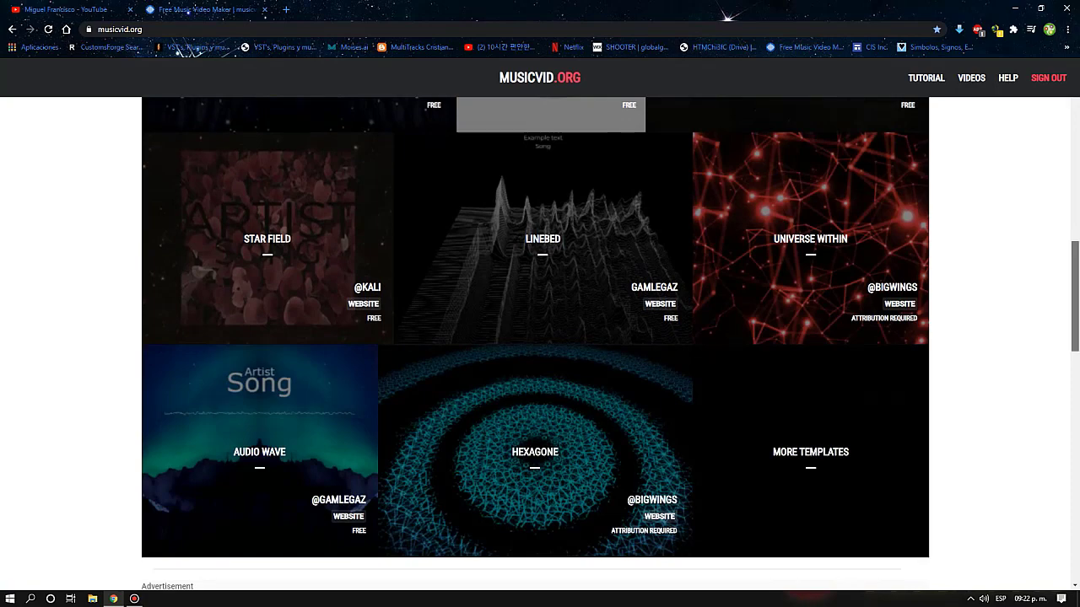
scroll(540, 337, "down", 1)
scroll(540, 337, "up", 10)
scroll(540, 337, "down", 5)
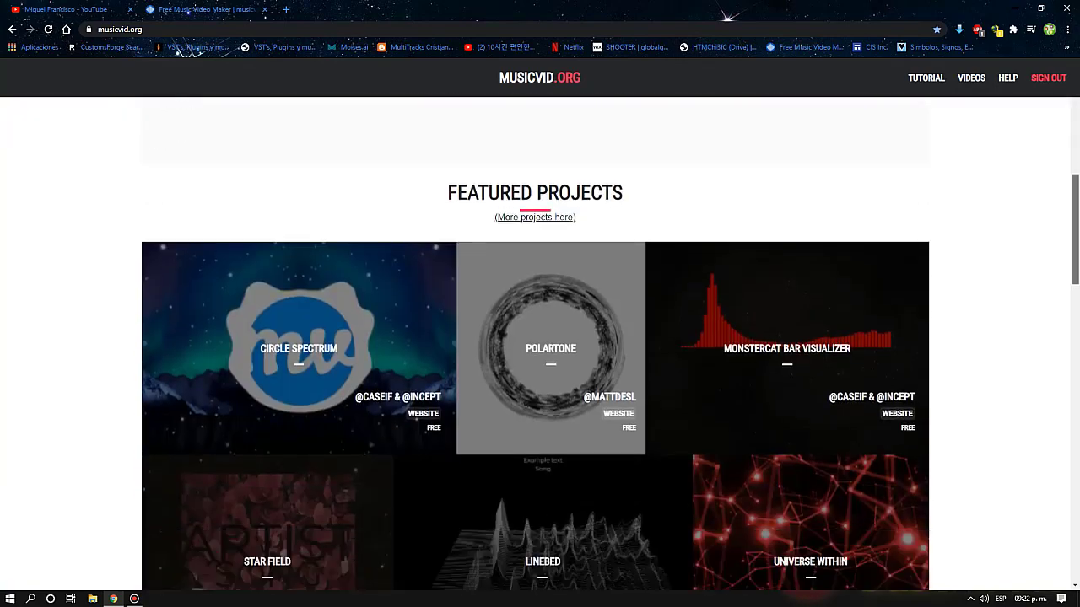
scroll(540, 344, "up", 1)
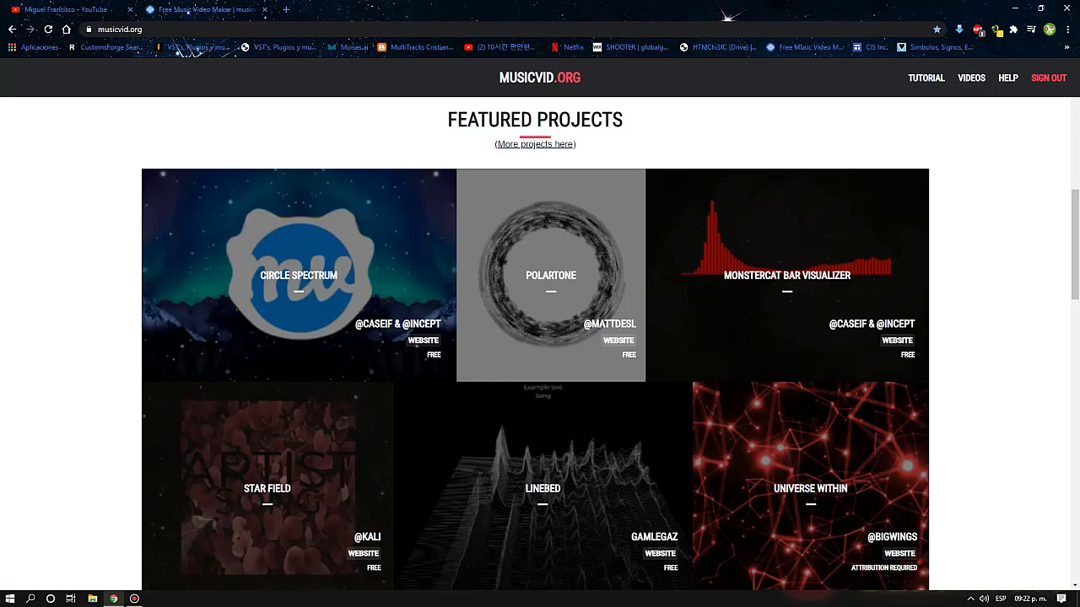
Open the SoundCloud website, soundcloud.com, in a new browser tab
left_click(286, 9)
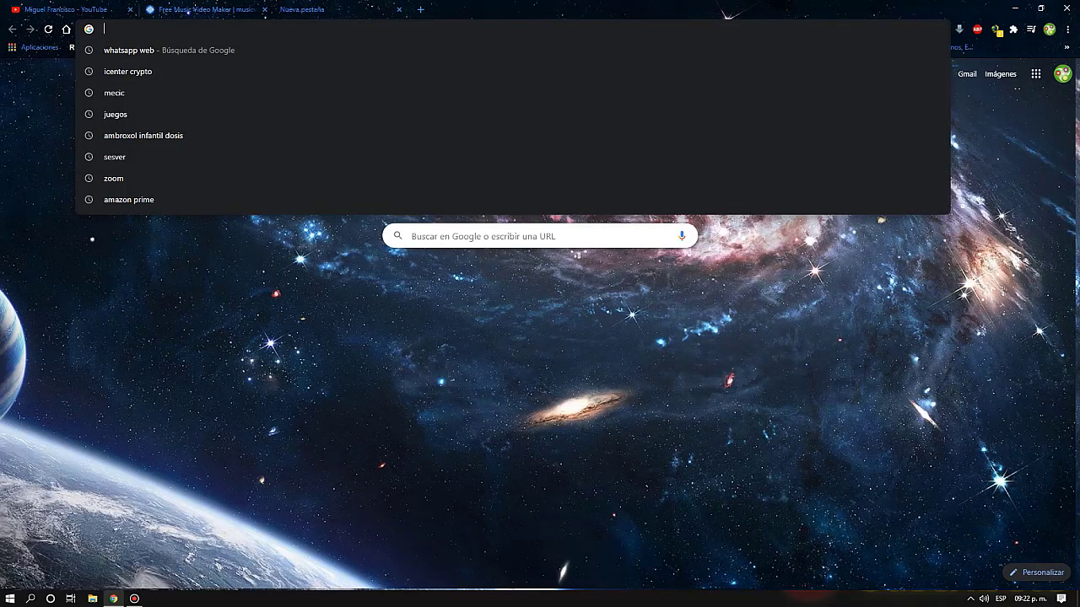
type("OUN")
key("BackSpace")
key("BackSpace")
key("BackSpace")
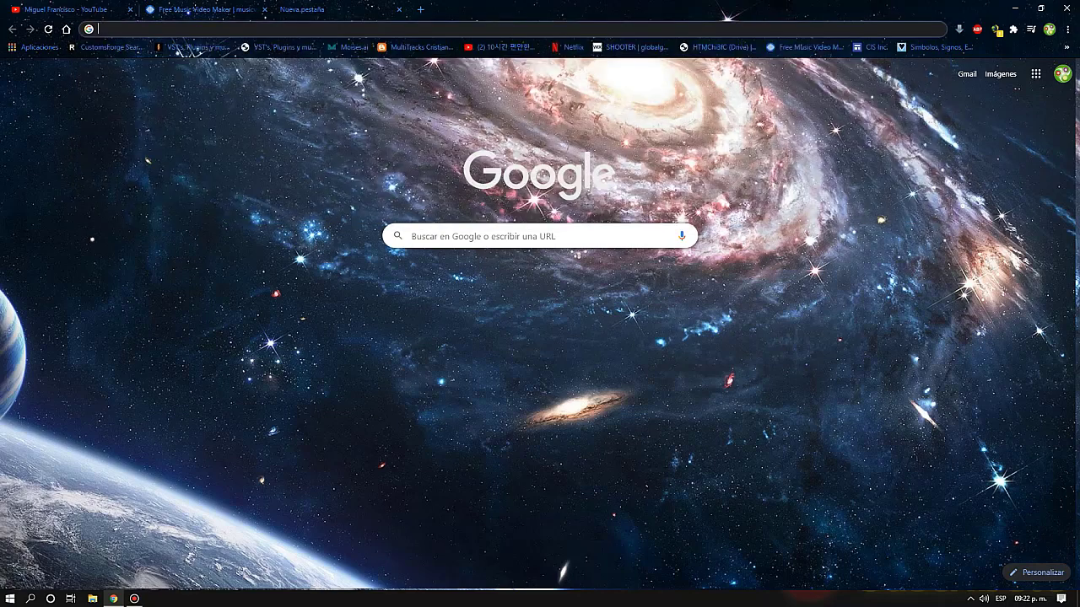
type("SOUNdcloud.com")
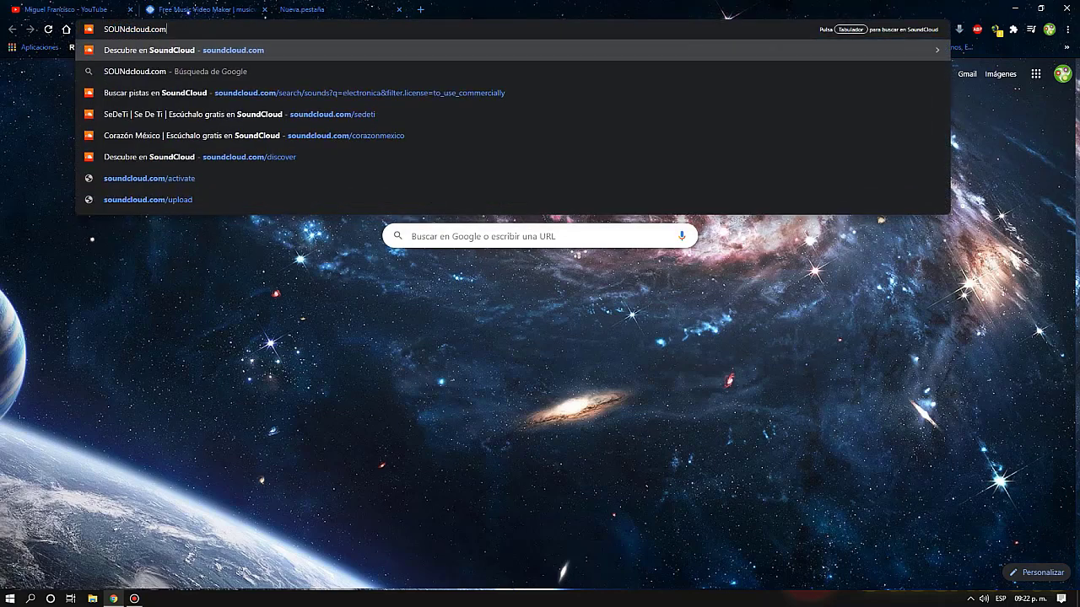
key("Return")
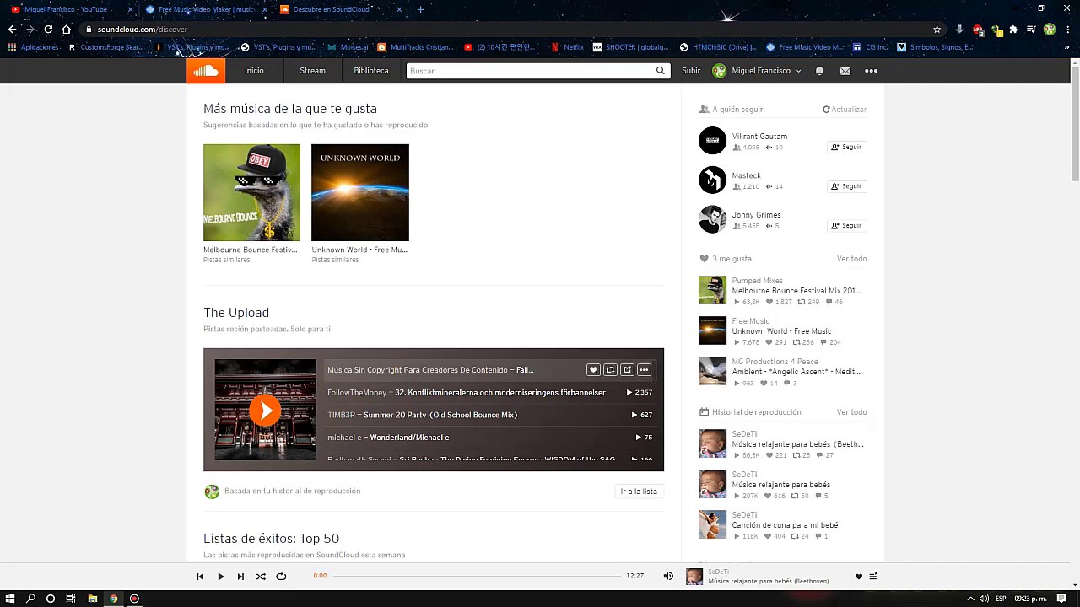
Play and pause the first track of The Upload mix, and check the additional actions offered for it
left_click(430, 369)
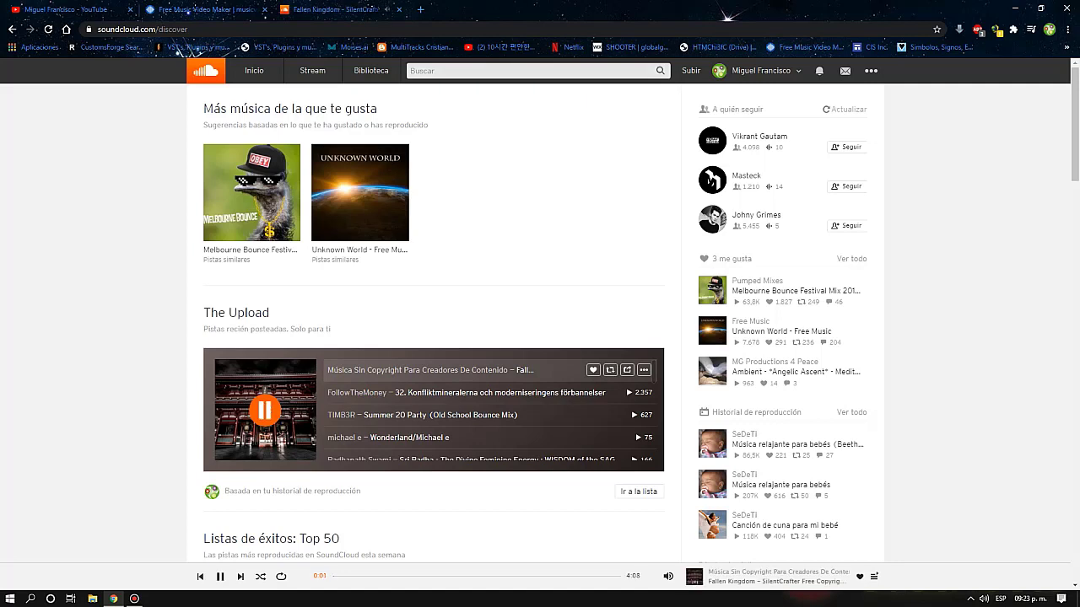
left_click(265, 409)
right_click(426, 374)
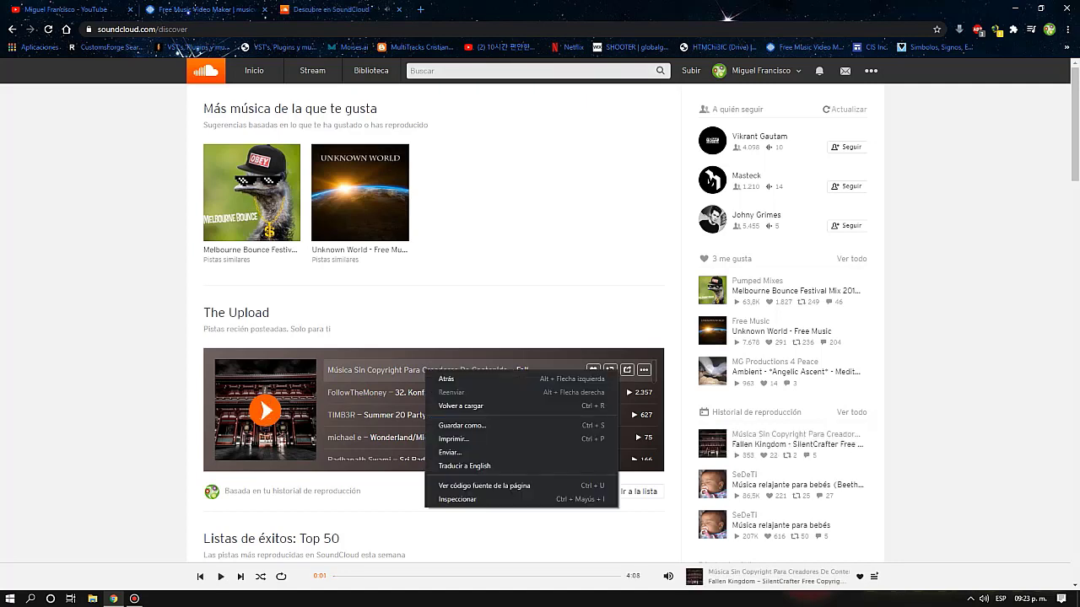
key("Escape")
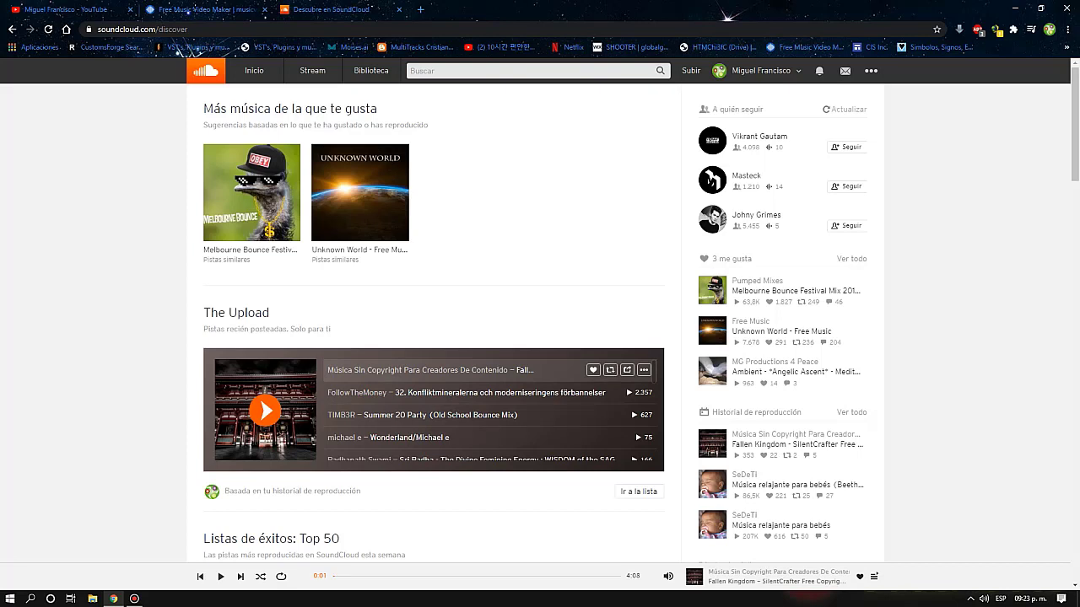
left_click(644, 369)
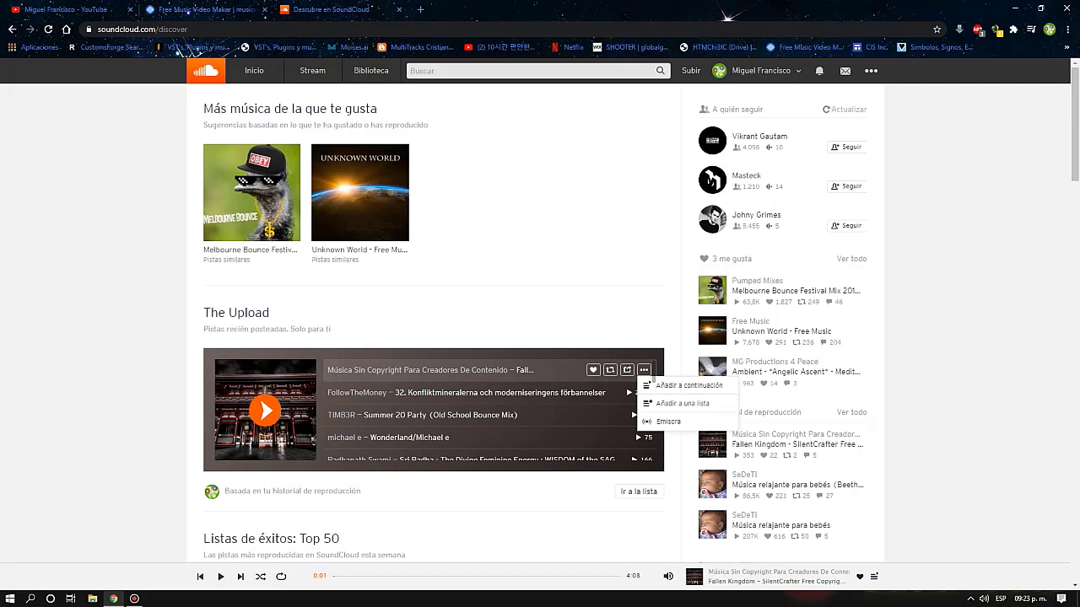
key("Escape")
Open the full track list of The Upload mix
scroll(434, 337, "down", 2)
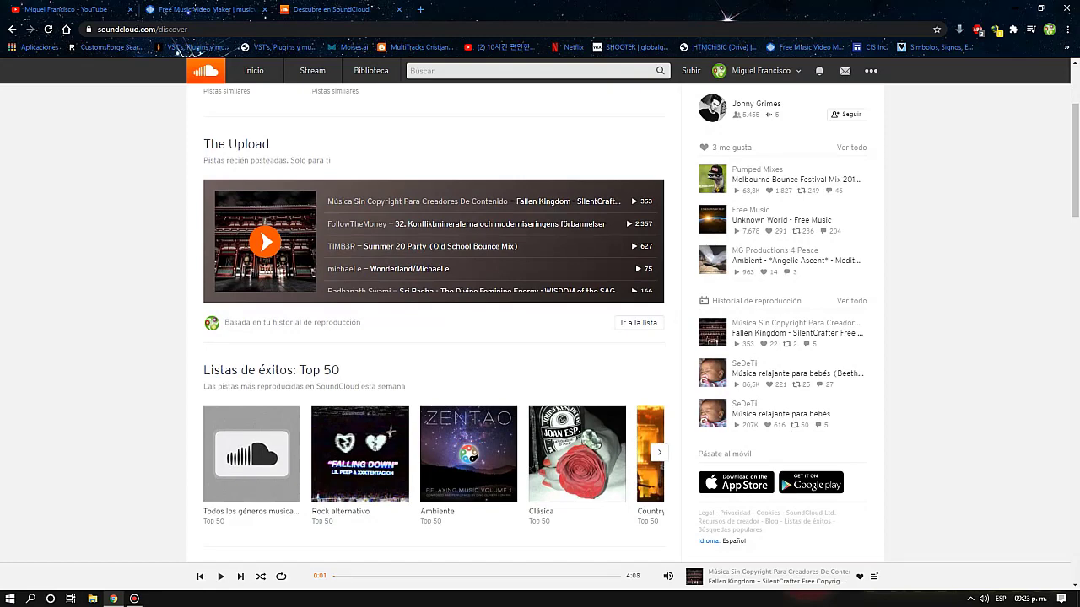
left_click(638, 322)
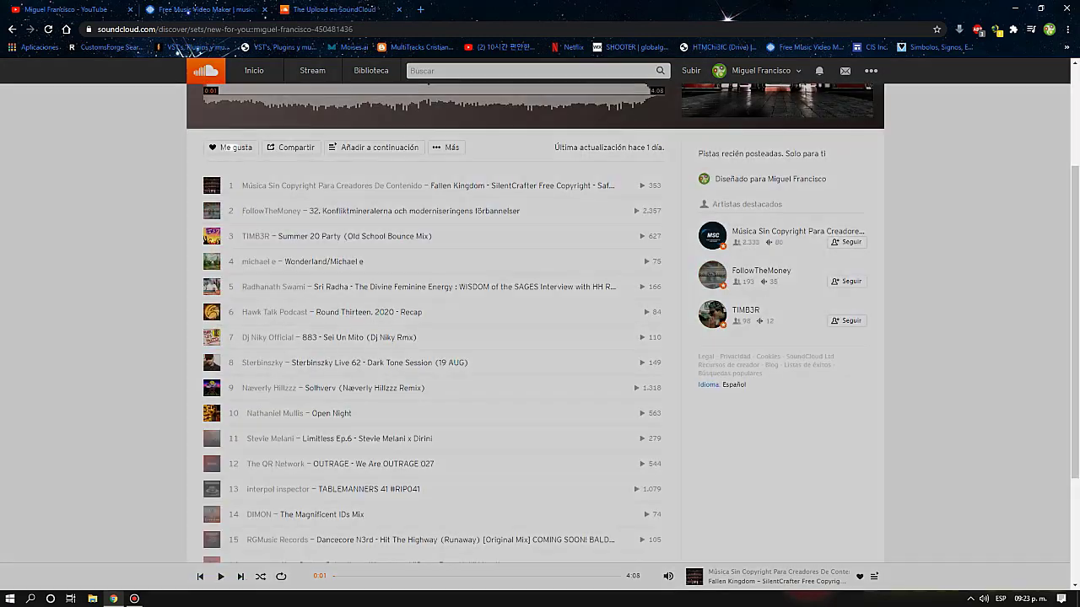
key("Escape")
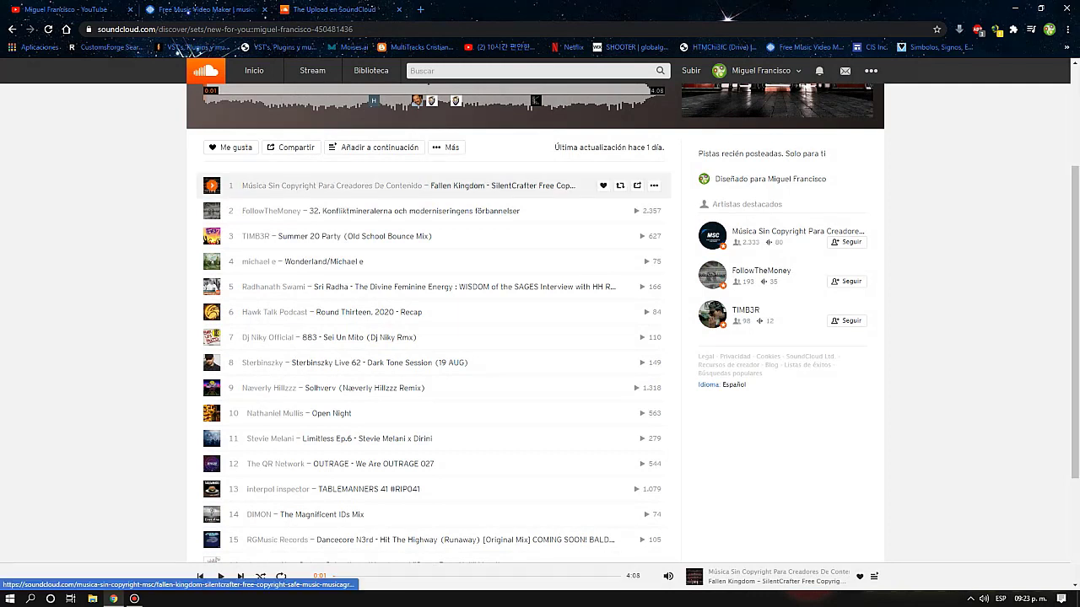
Open the Fallen Kingdom - SilentCrafter track page in a new tab and highlight #MúsicaGratis in its title
middle_click(499, 185)
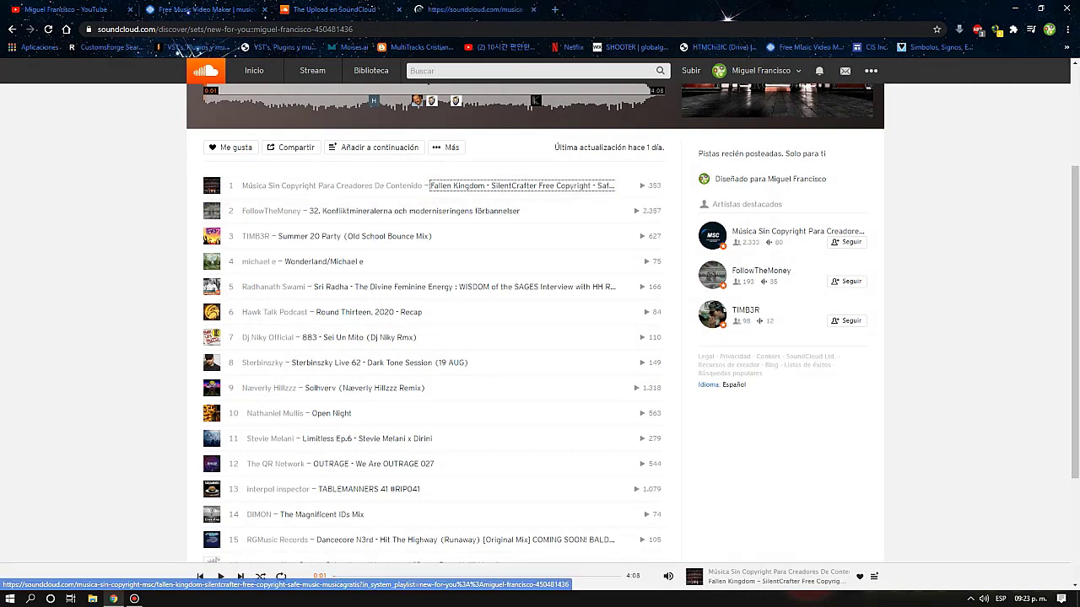
left_click(472, 9)
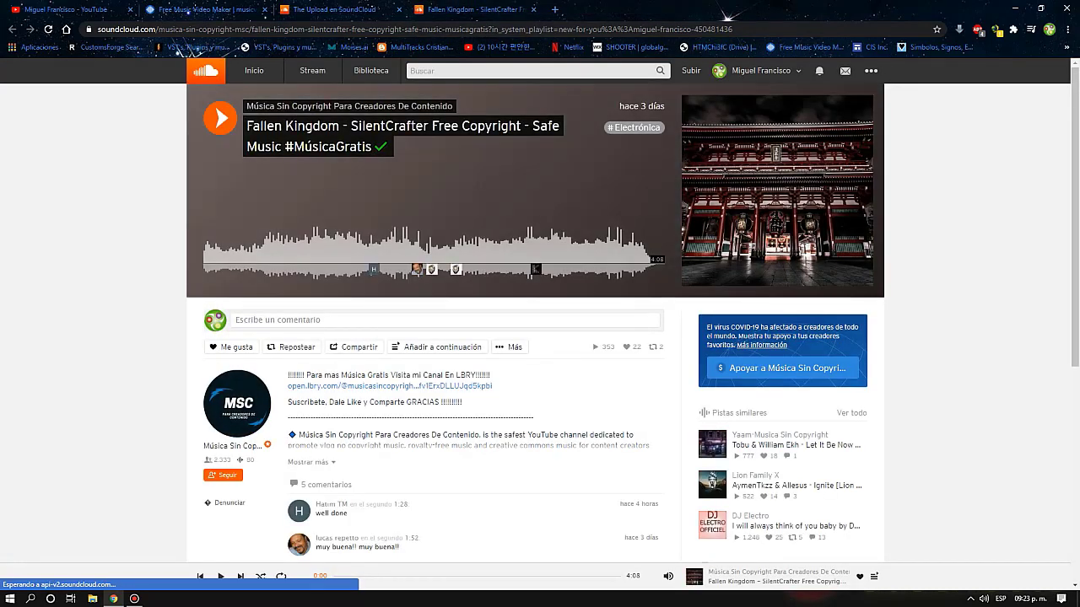
left_click_drag(285, 147, 371, 147)
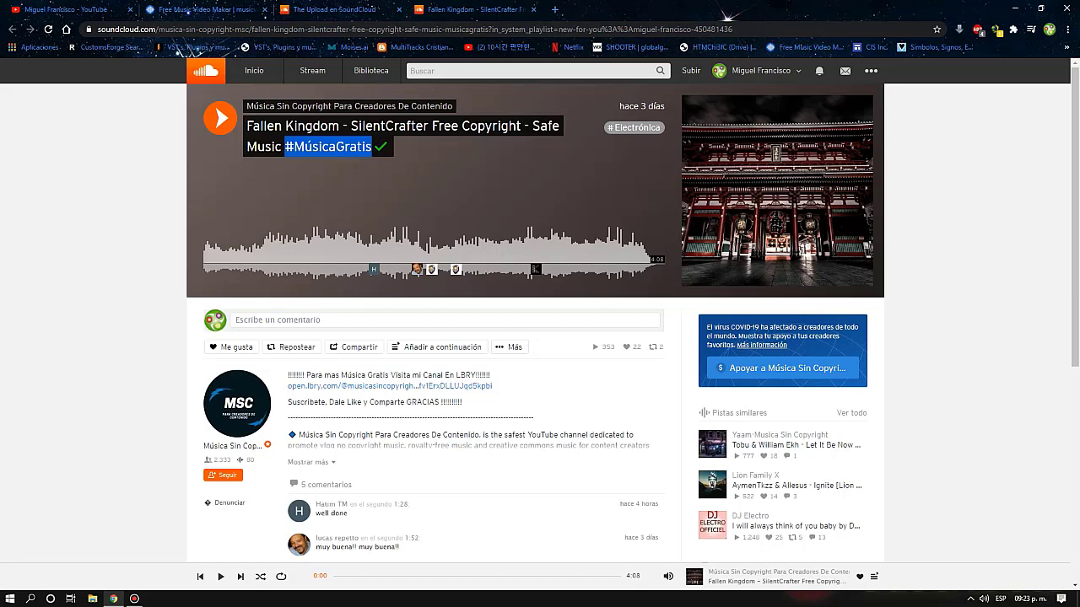
Expand the Fallen Kingdom track's description and highlight the statement about its Creative Commons licence
left_click(371, 146)
scroll(535, 338, "down", 1)
scroll(535, 337, "up", 1)
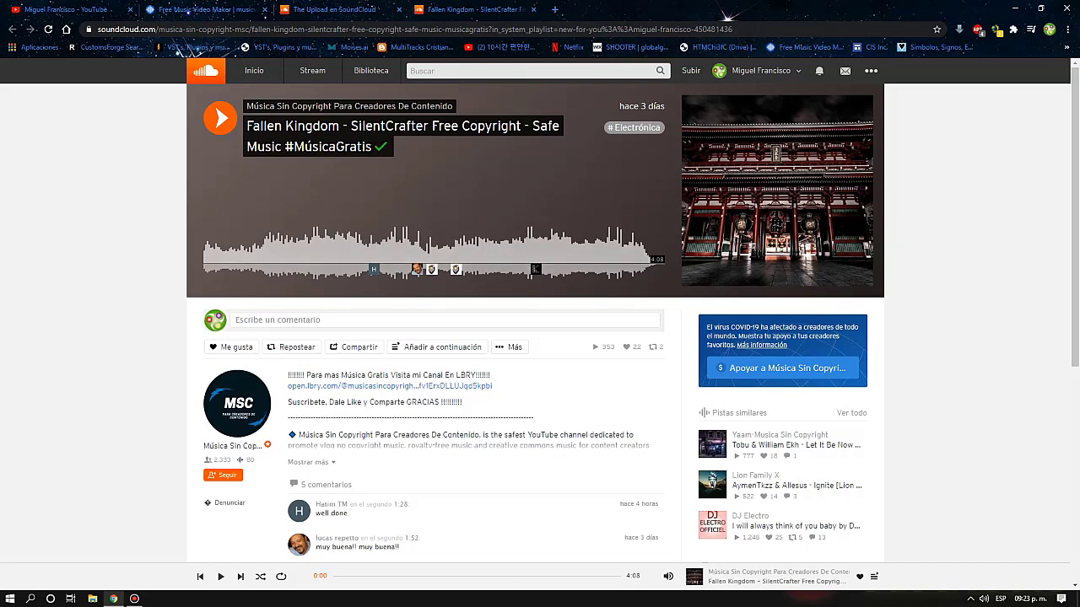
scroll(540, 315, "down", 1)
left_click(308, 405)
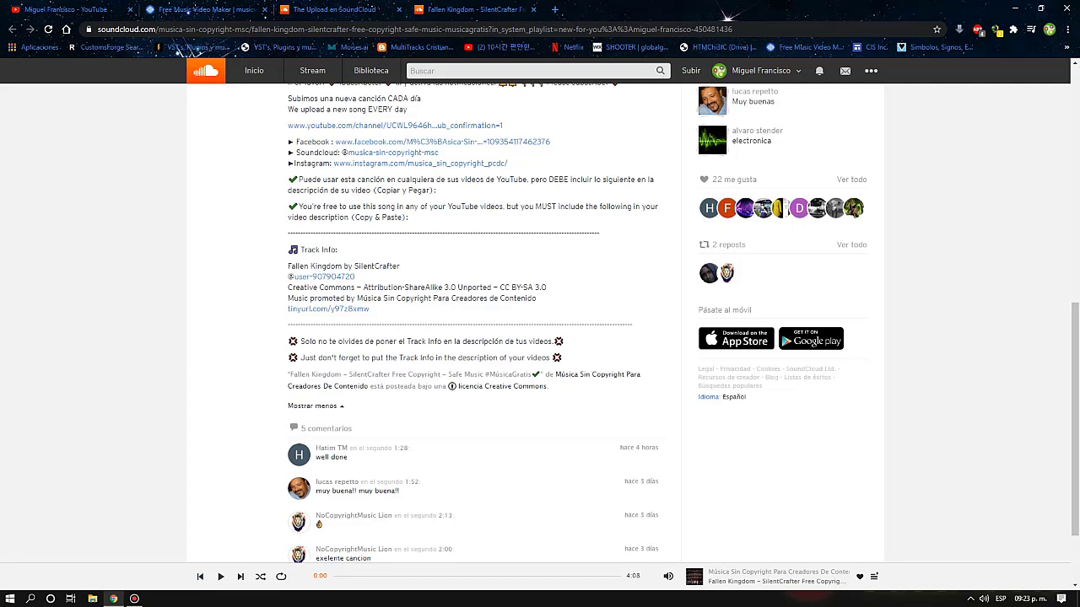
mouse_move(555, 375)
left_mouse_down()
mouse_move(641, 376)
mouse_move(550, 386)
left_mouse_up()
left_click_drag(549, 387, 555, 375)
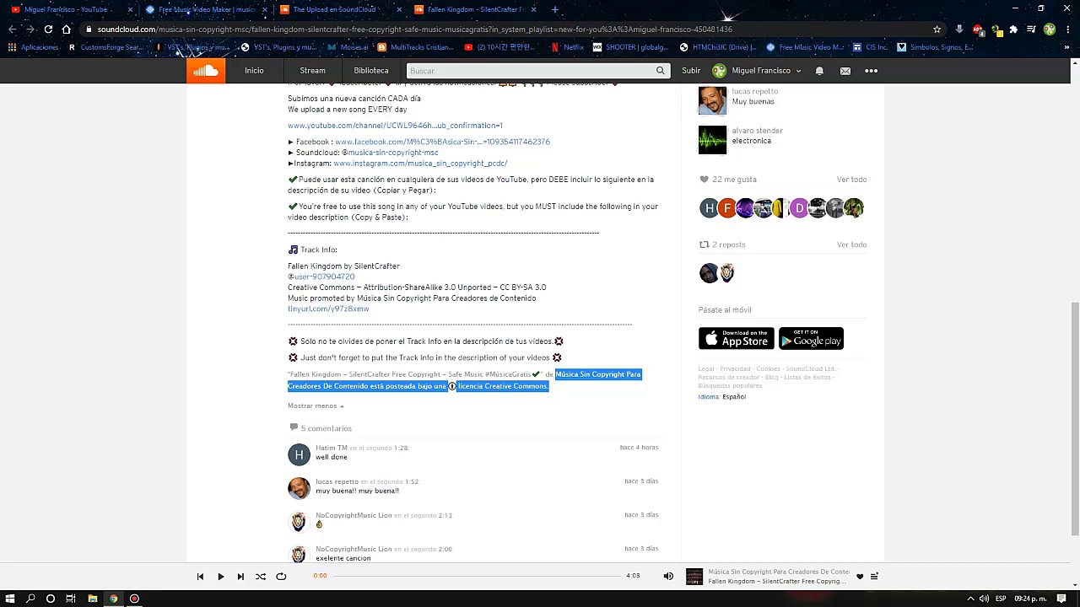
scroll(452, 386, "up", 5)
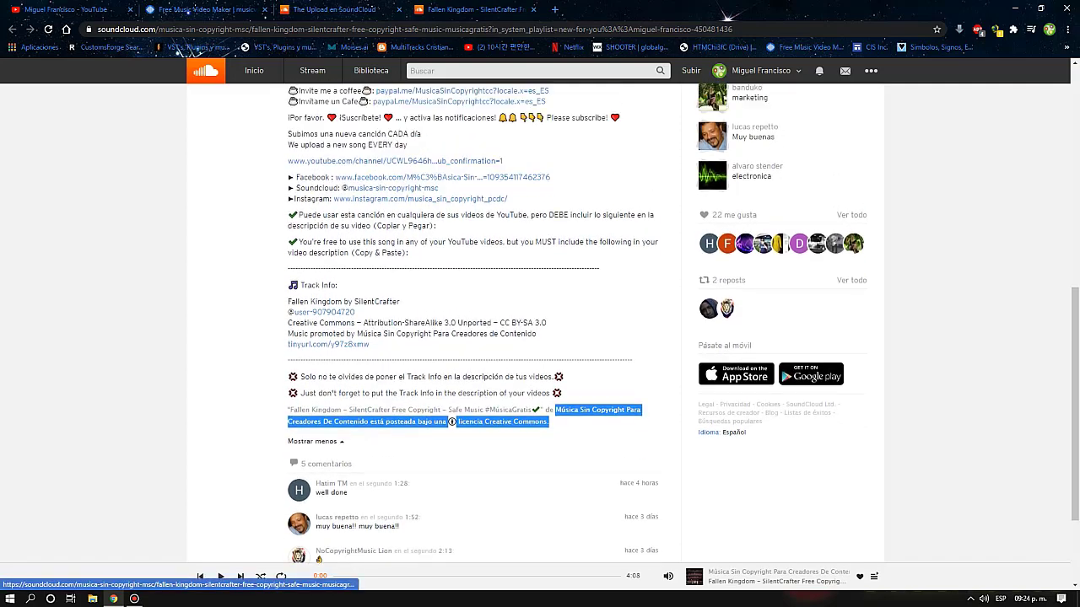
Return to The Upload mix page and search SoundCloud for the suggested term "alan walker"
left_click(336, 10)
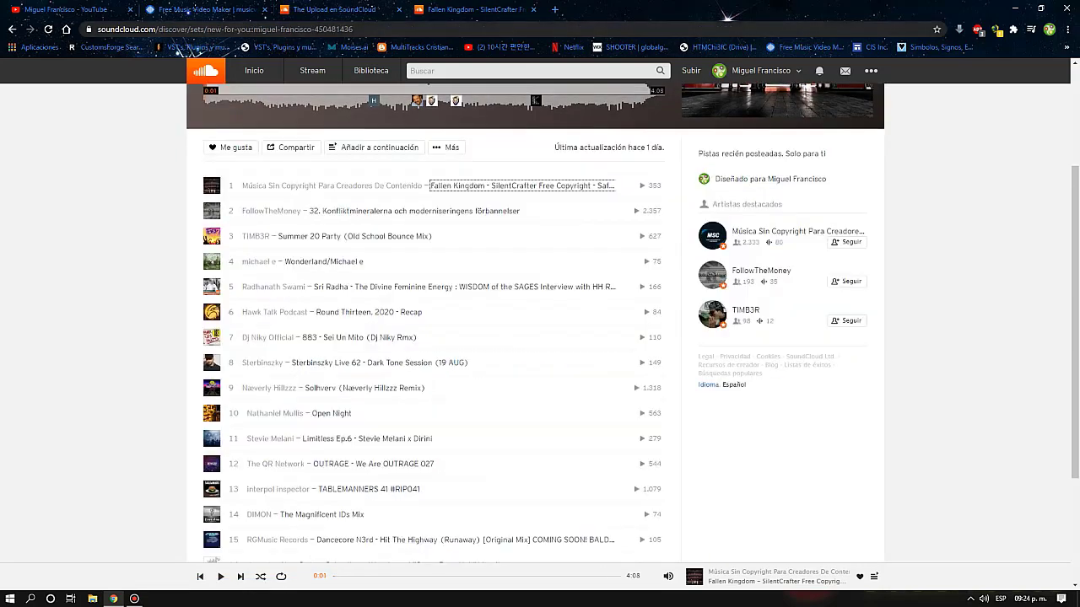
left_click(531, 71)
scroll(535, 321, "up", 2)
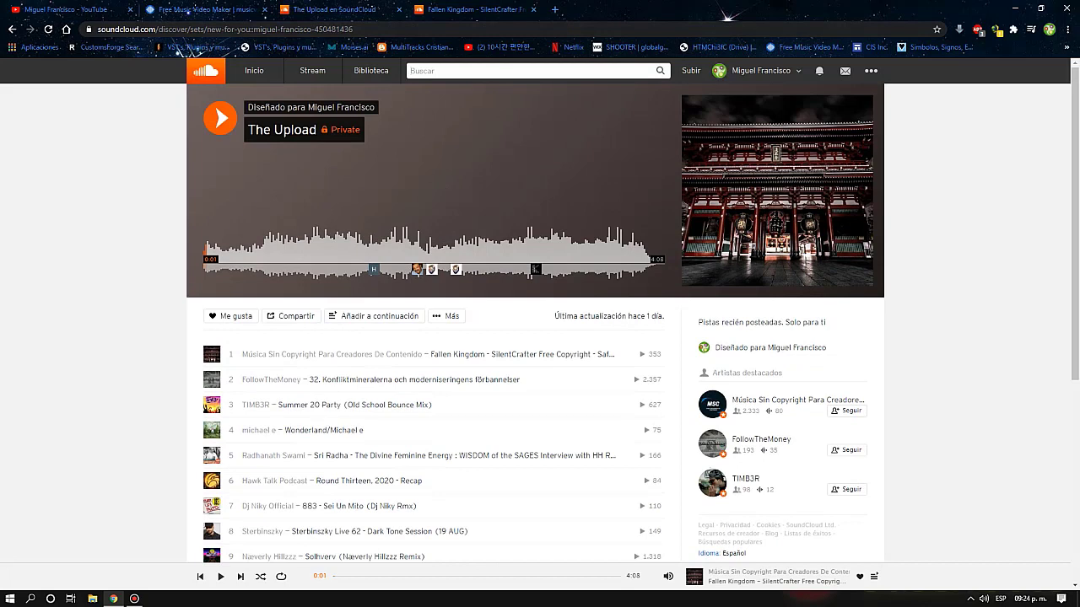
key("s")
type("AL")
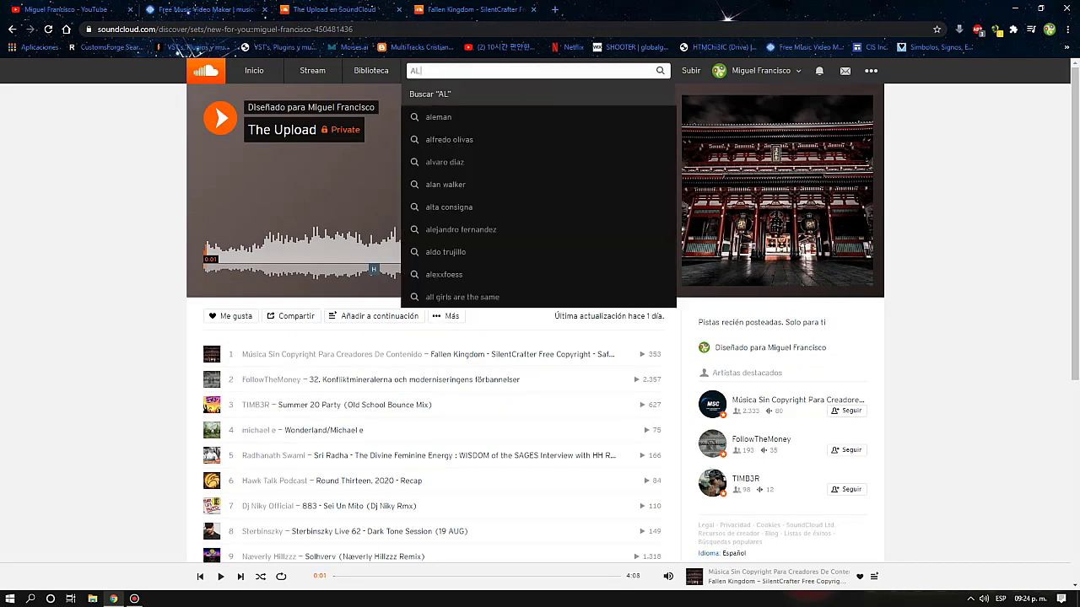
type("AN")
key("Down")
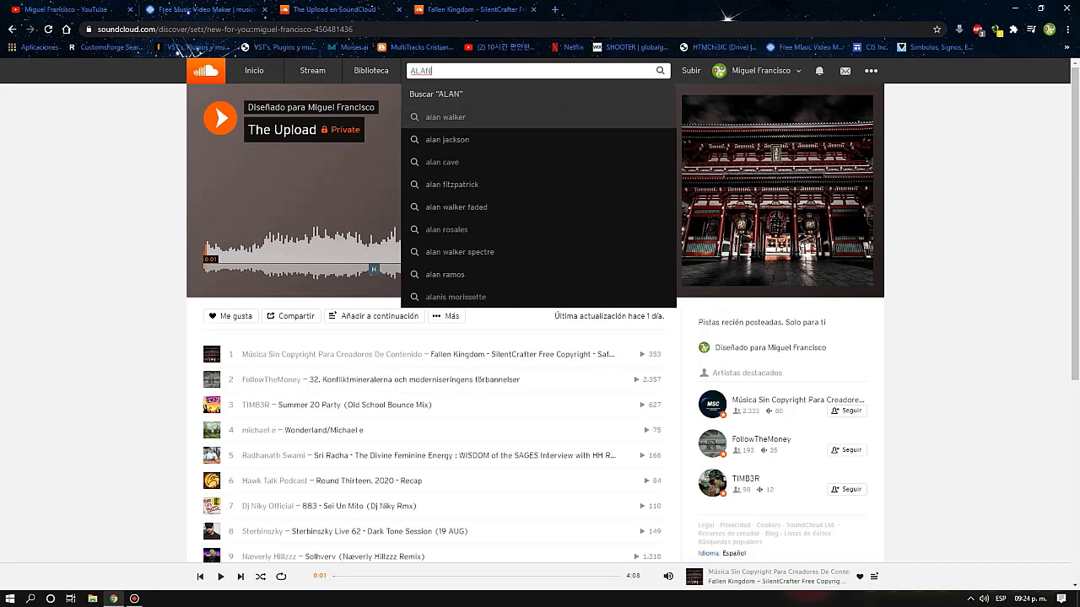
key("Return")
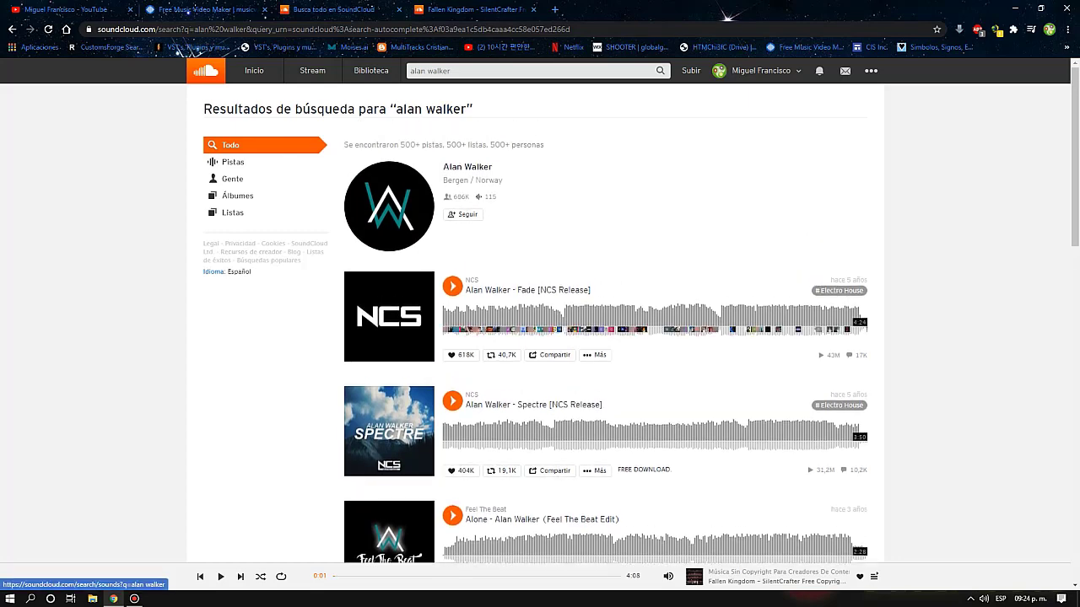
Restrict the search results to tracks (Pistas) and filter them by the licence option "Para uso comercial"
left_click(233, 162)
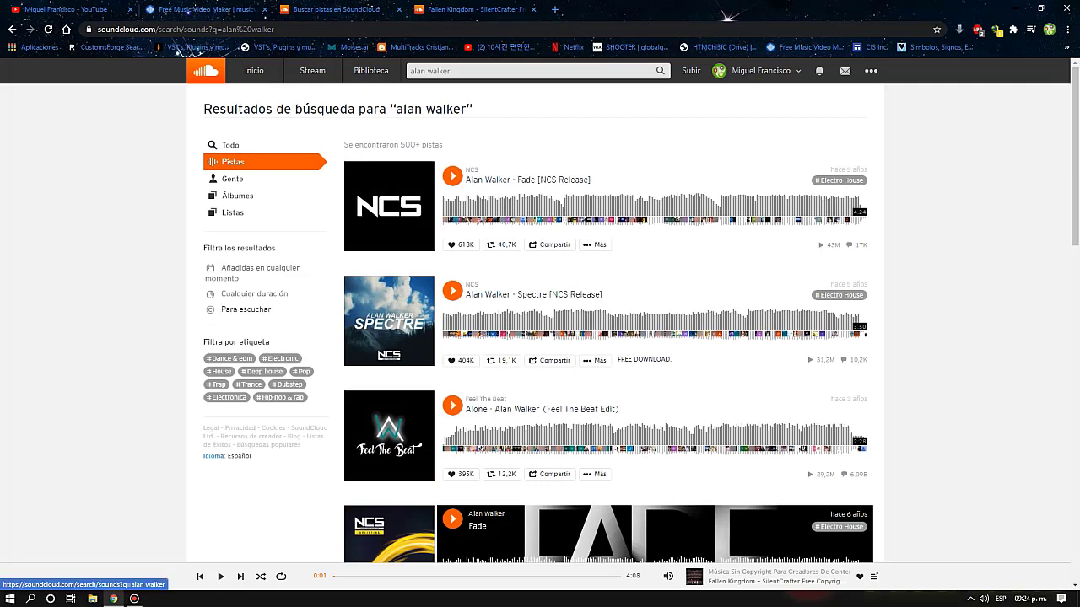
left_click(244, 309)
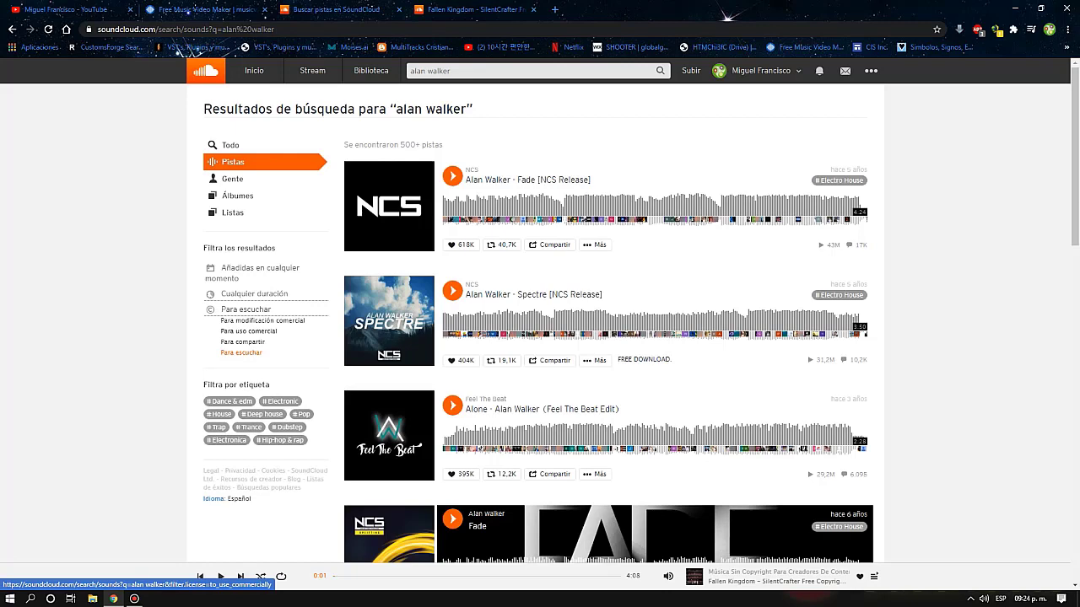
left_click(248, 330)
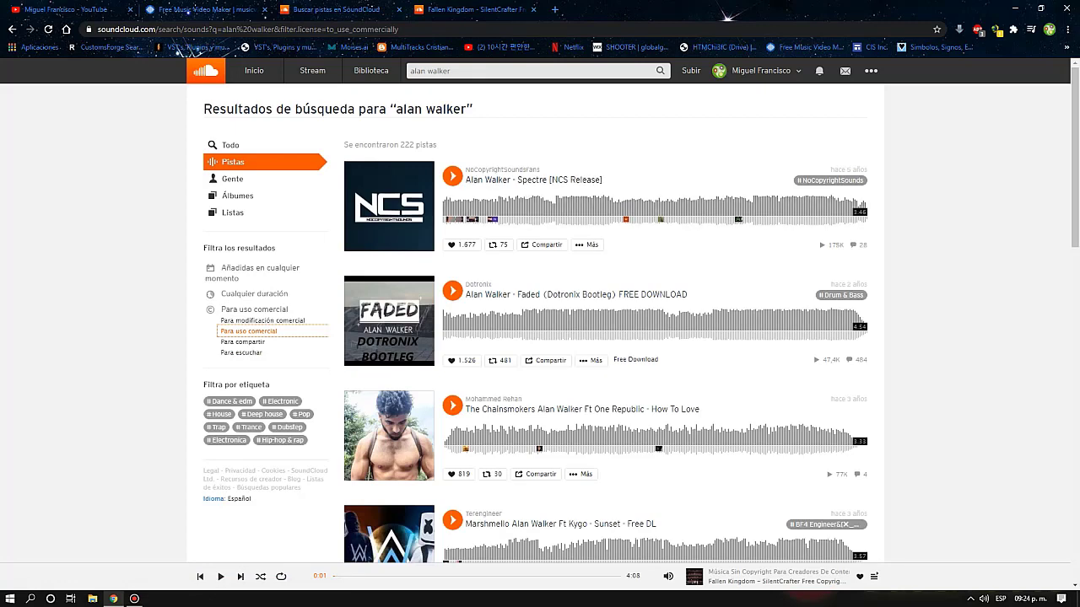
Open the Alan Walker - Faded (Dotronix Bootleg) track page, highlight its Creative Commons licence notice, and compare with the Fallen Kingdom page
mouse_move(389, 320)
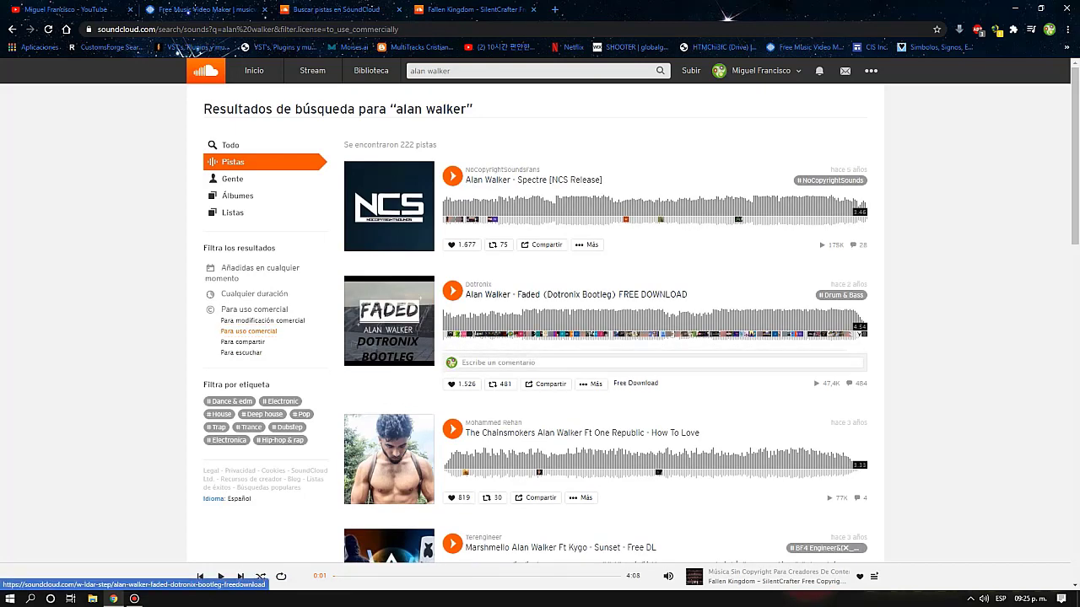
left_click(388, 320)
scroll(540, 337, "down", 2)
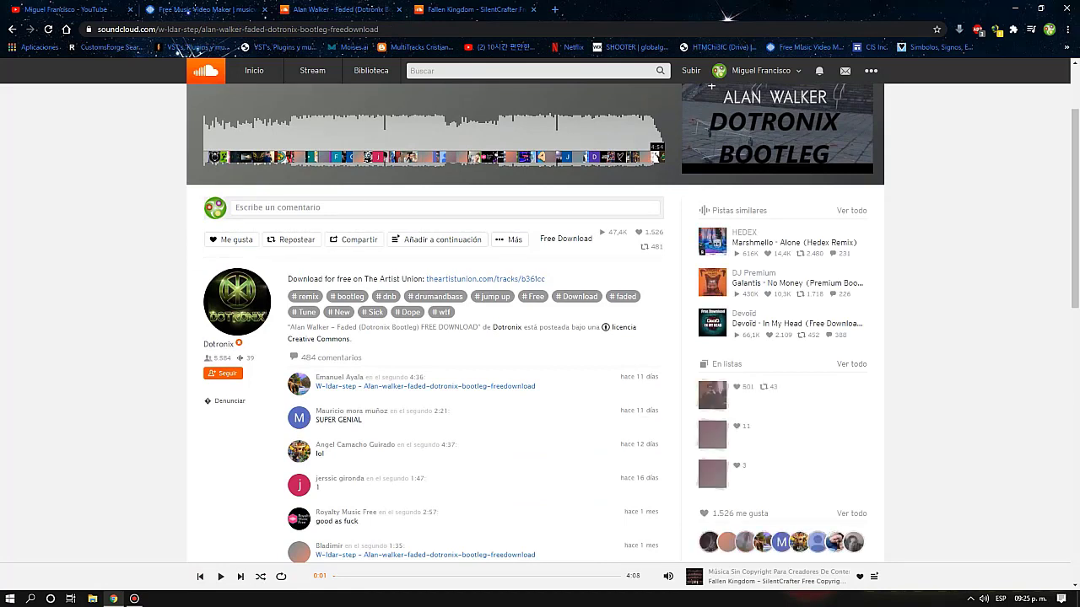
left_click_drag(601, 328, 351, 339)
left_click(361, 339)
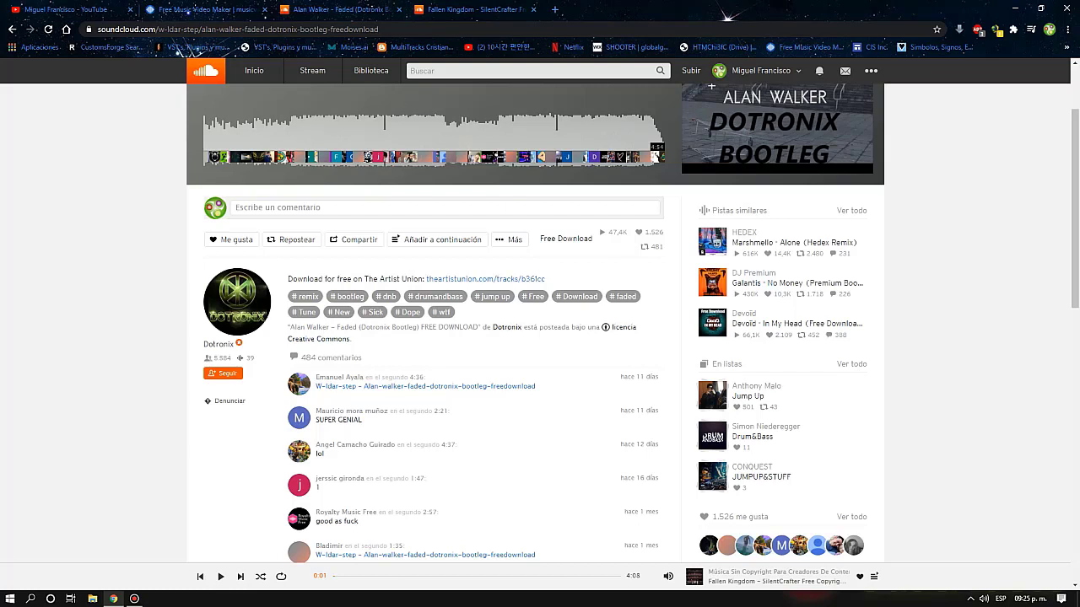
left_click_drag(353, 340, 288, 328)
left_click(289, 327)
key("ctrl+Tab")
scroll(534, 337, "up", 2)
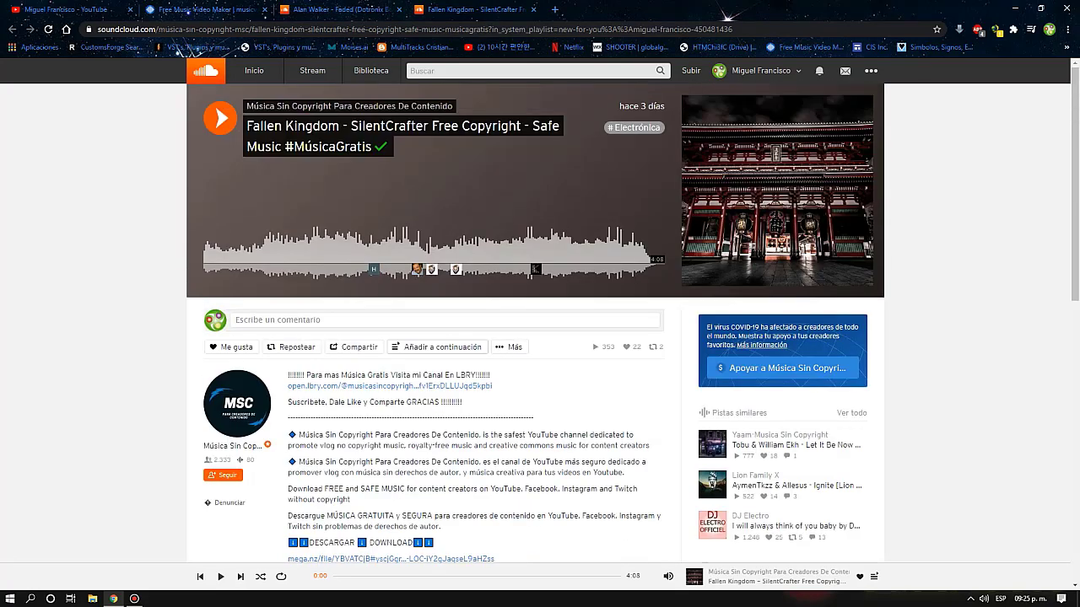
key("ctrl+shift+Tab")
scroll(534, 337, "up", 2)
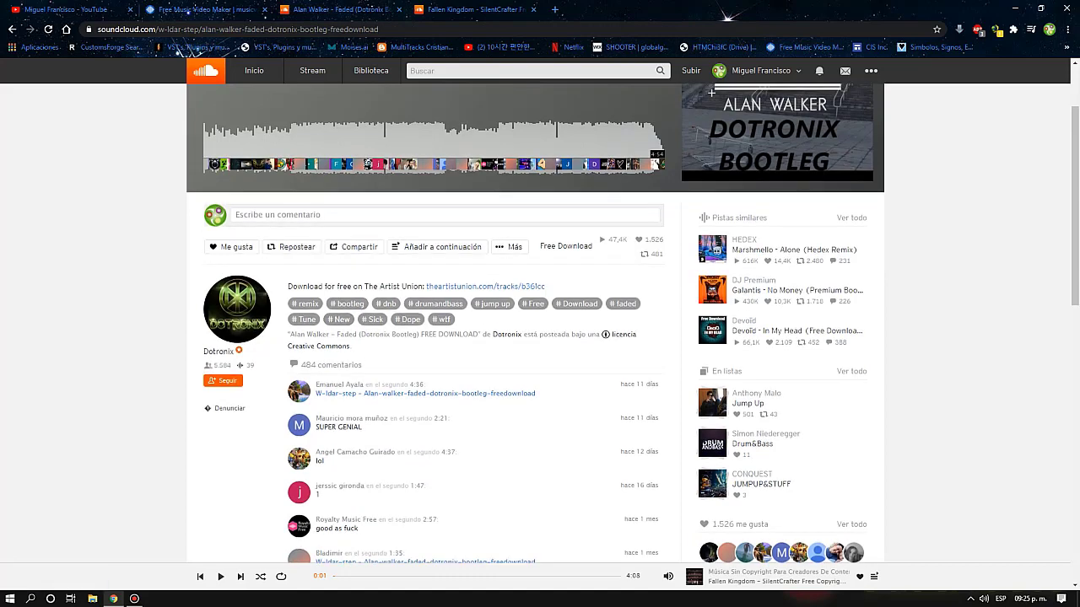
Go back to the filtered results and briefly preview Faded (PARLO Remix) and No Copyright Music - M5H - N64
key("alt+Left")
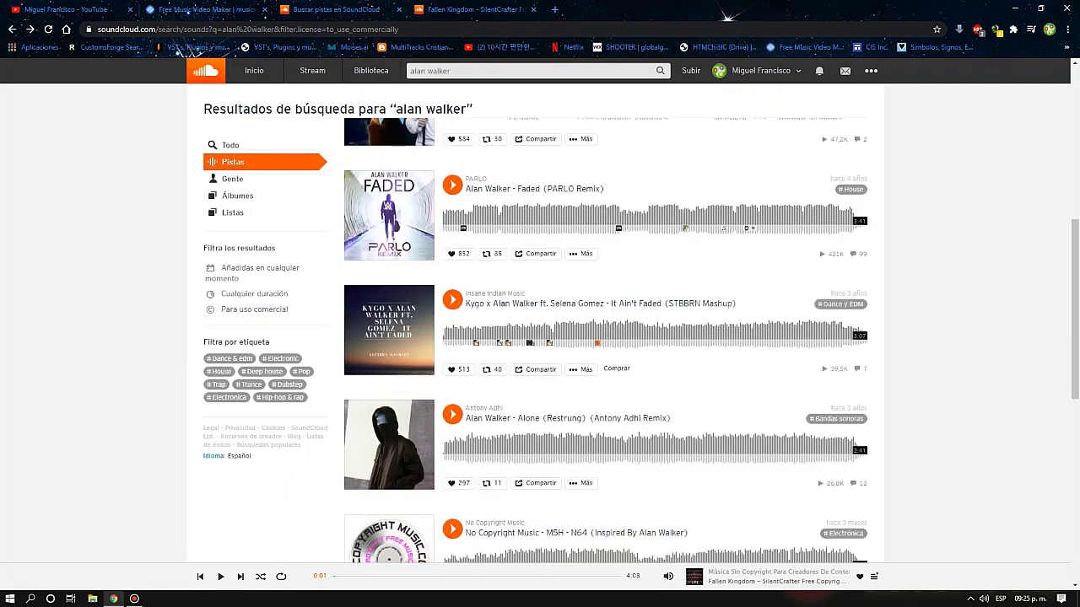
left_click(452, 185)
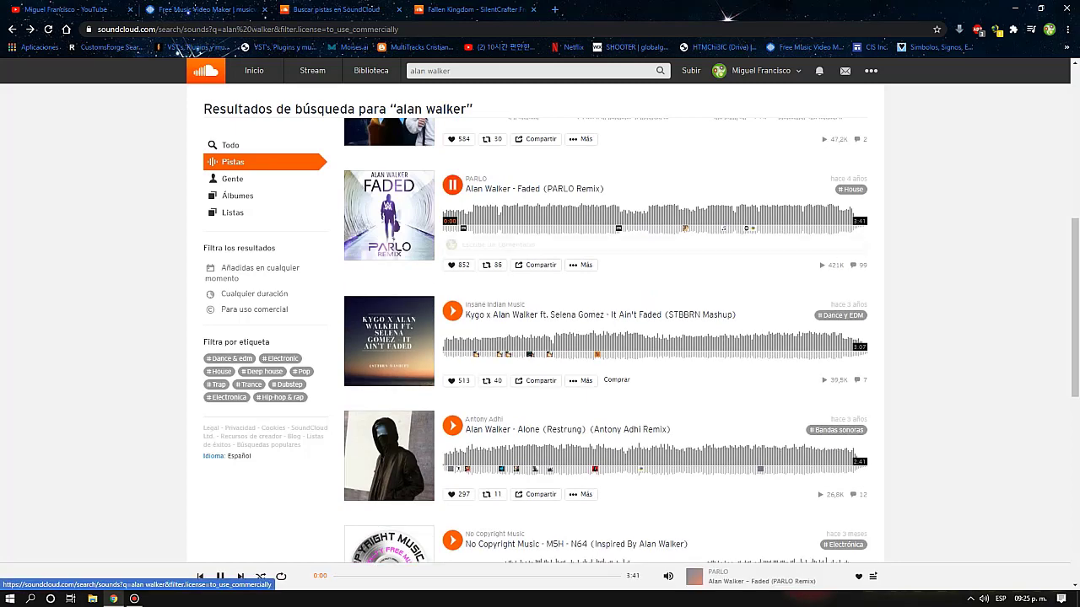
left_click(452, 185)
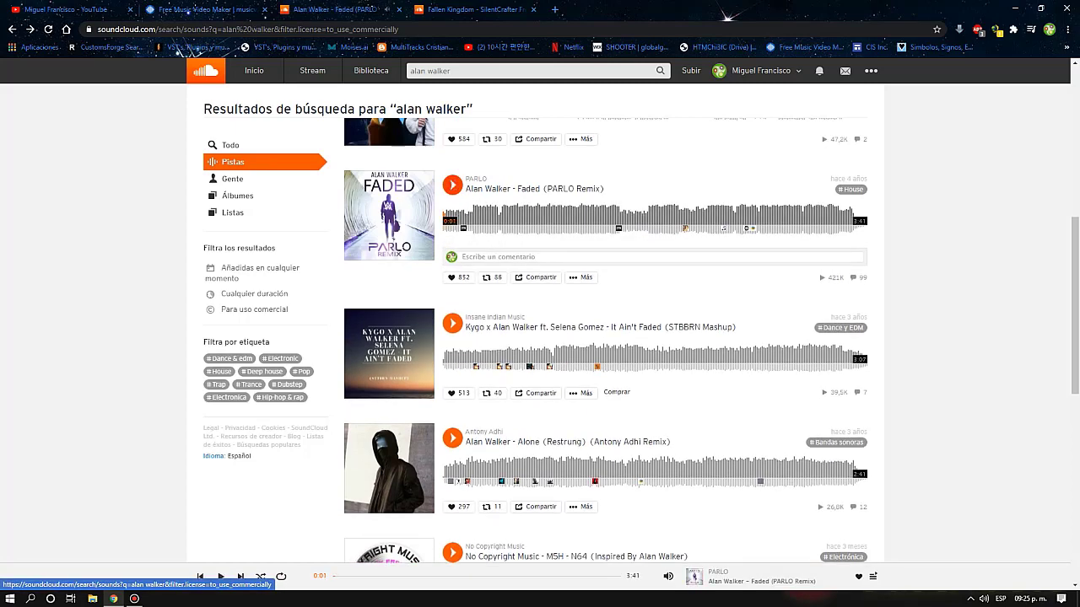
scroll(452, 185, "down", 2)
scroll(605, 340, "down", 1)
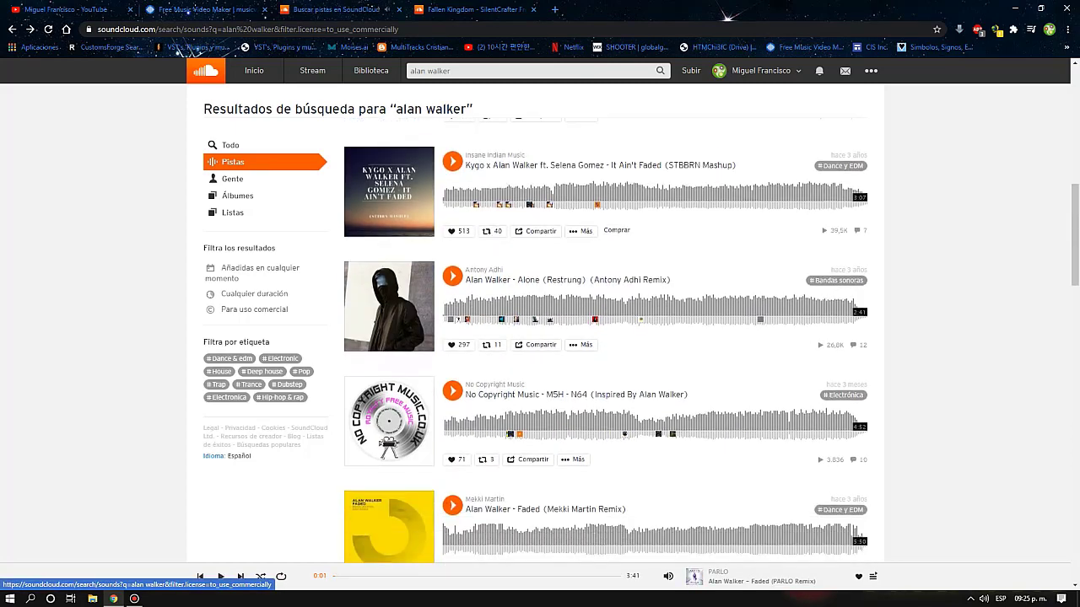
scroll(606, 341, "down", 3)
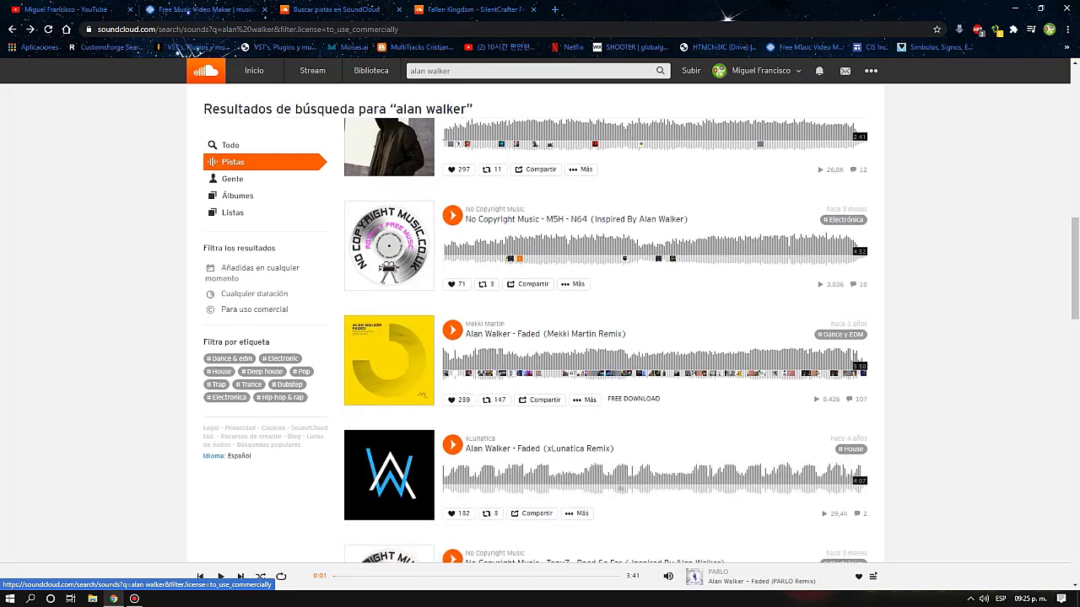
left_click(452, 215)
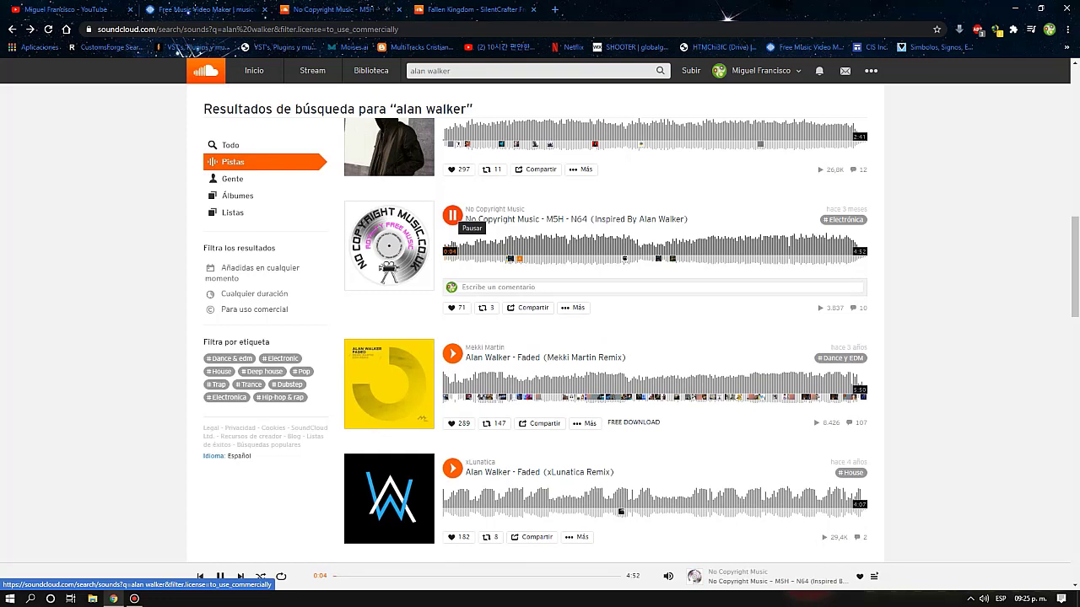
left_click(453, 216)
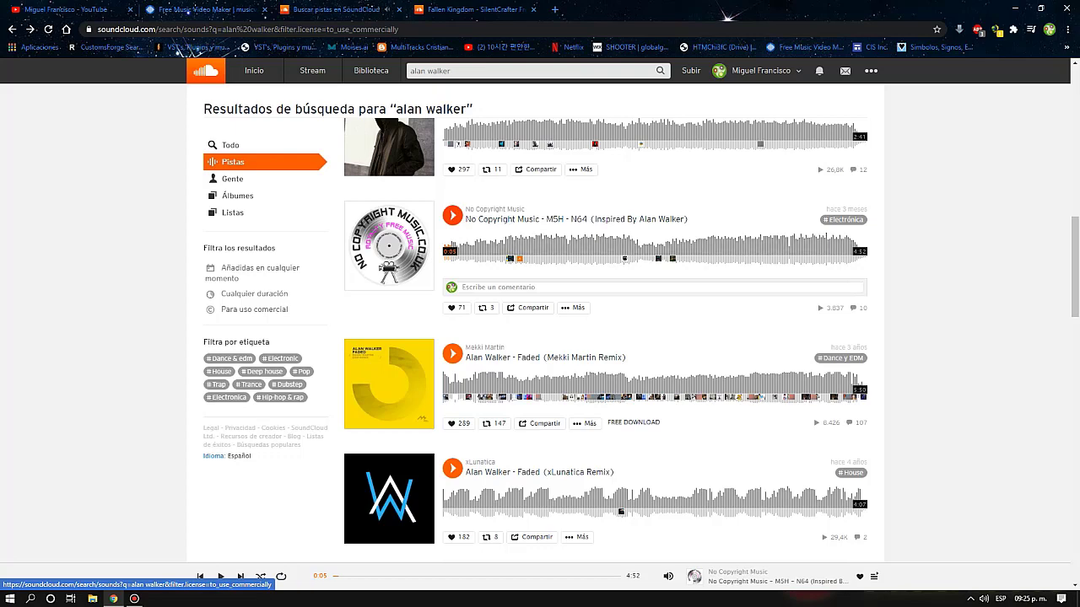
Open the No Copyright Music - M5H - N64 (Inspired By Alan Walker) track page and check its additional actions
left_click(575, 219)
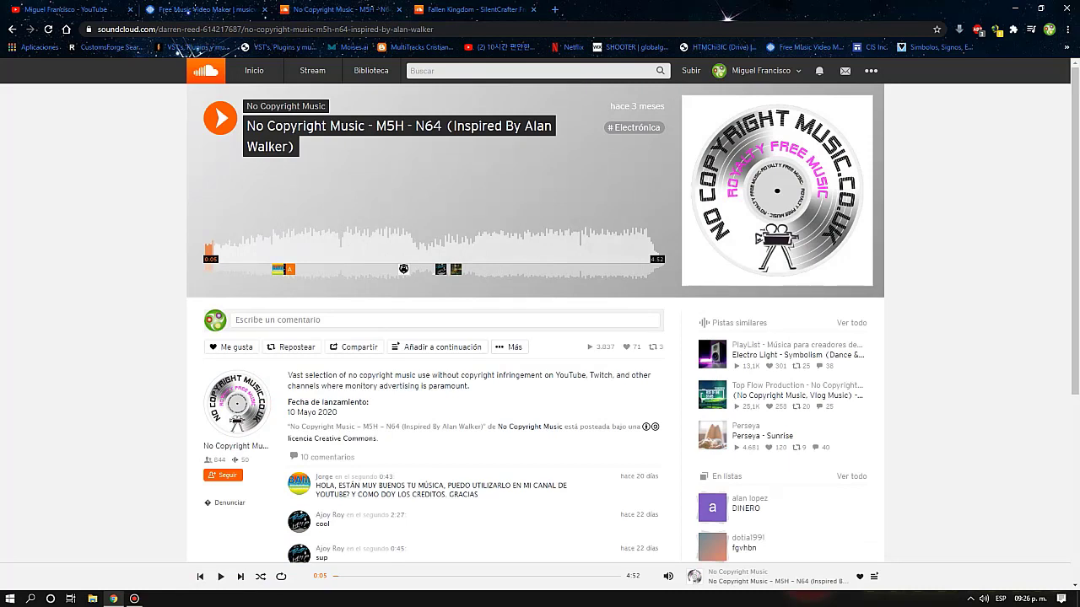
left_click(510, 347)
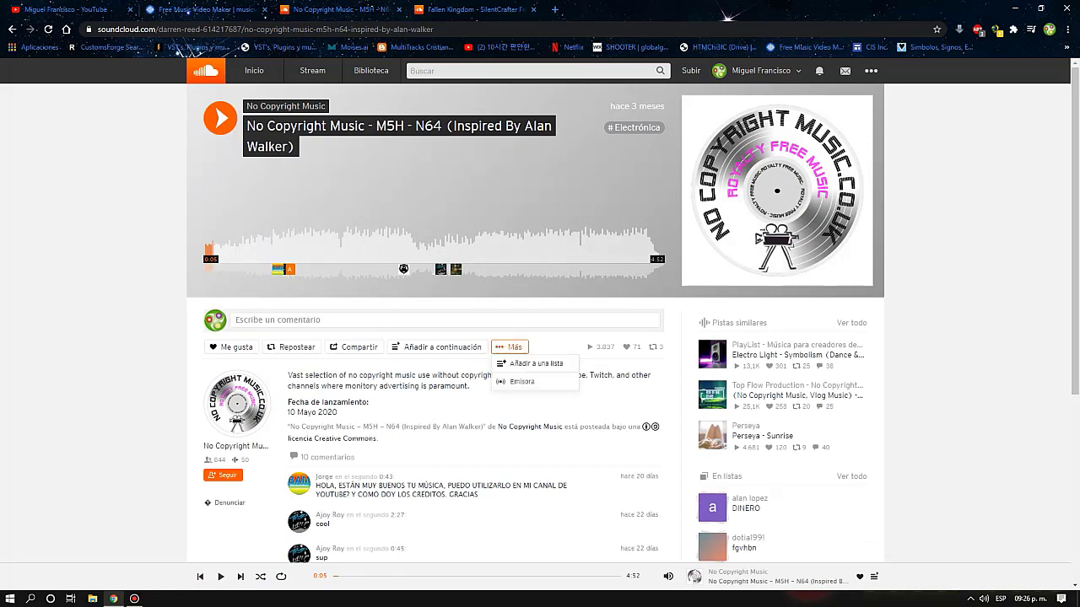
key("Escape")
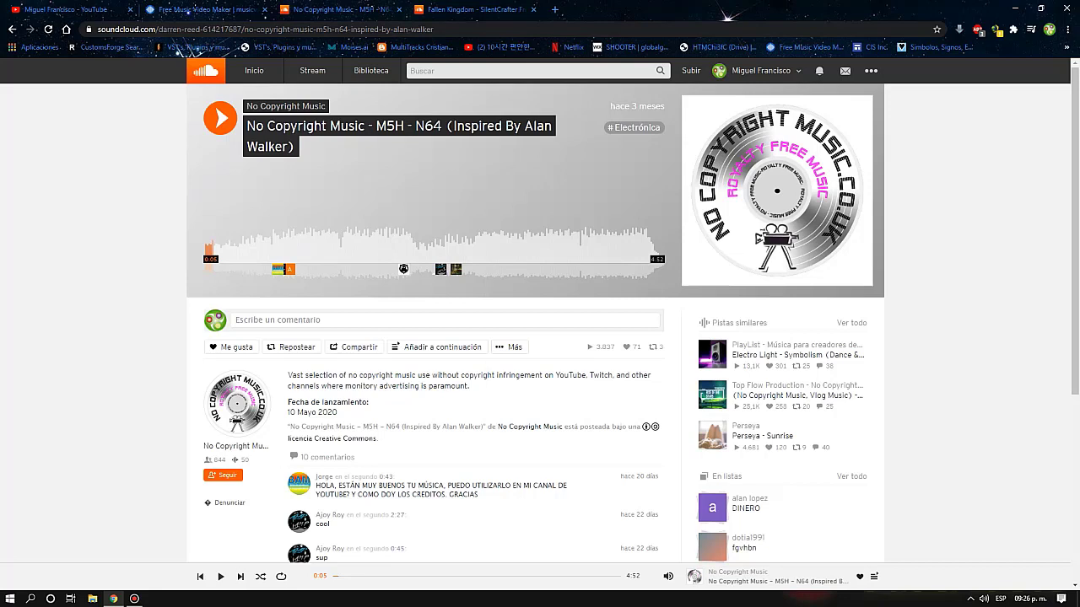
left_click(509, 346)
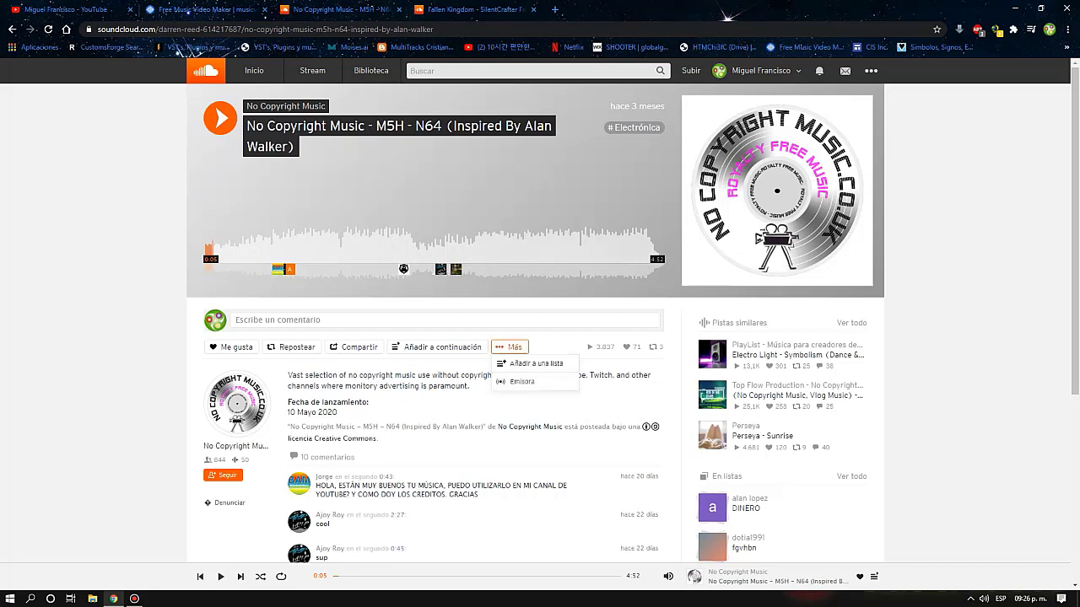
left_click(509, 347)
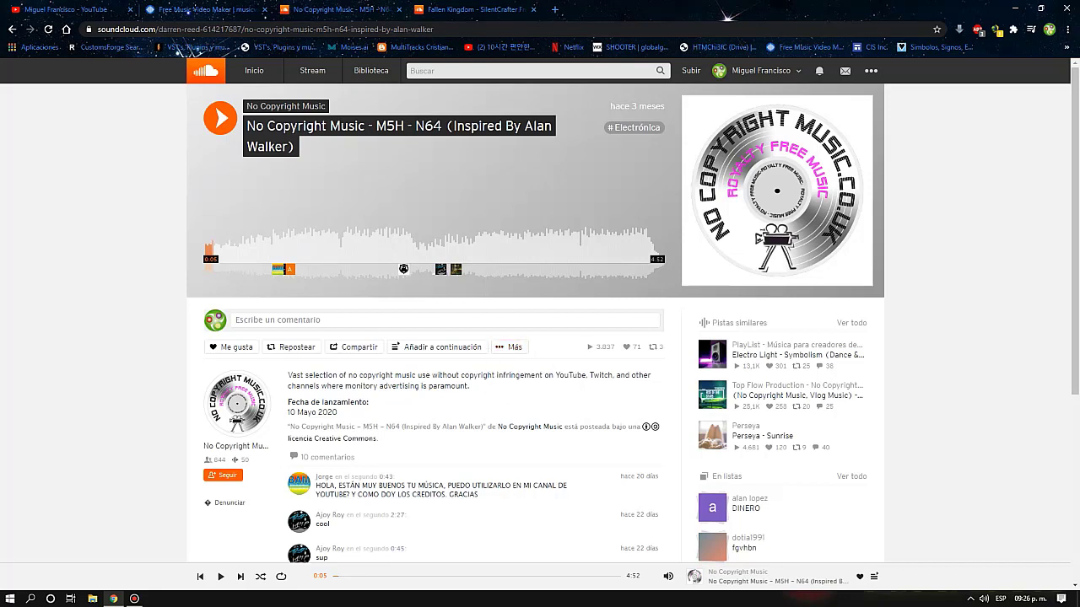
Search Google for "descargar soundcloud" in a new tab and open the SoundCloud to MP3 Converter site, soundcloudmp3.org
key("ctrl+t")
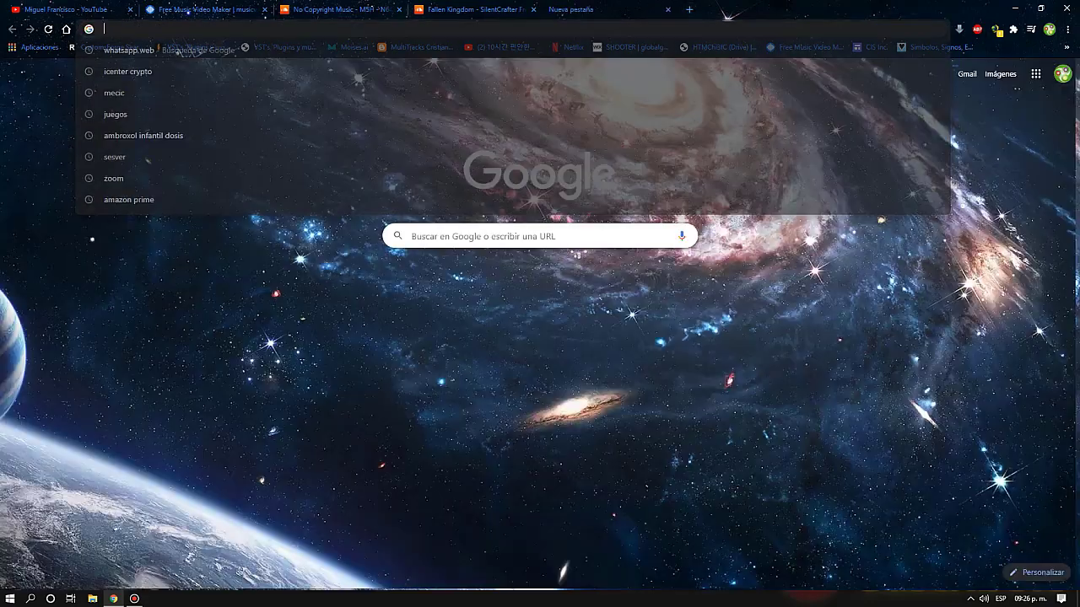
type("DEScarga.xyz")
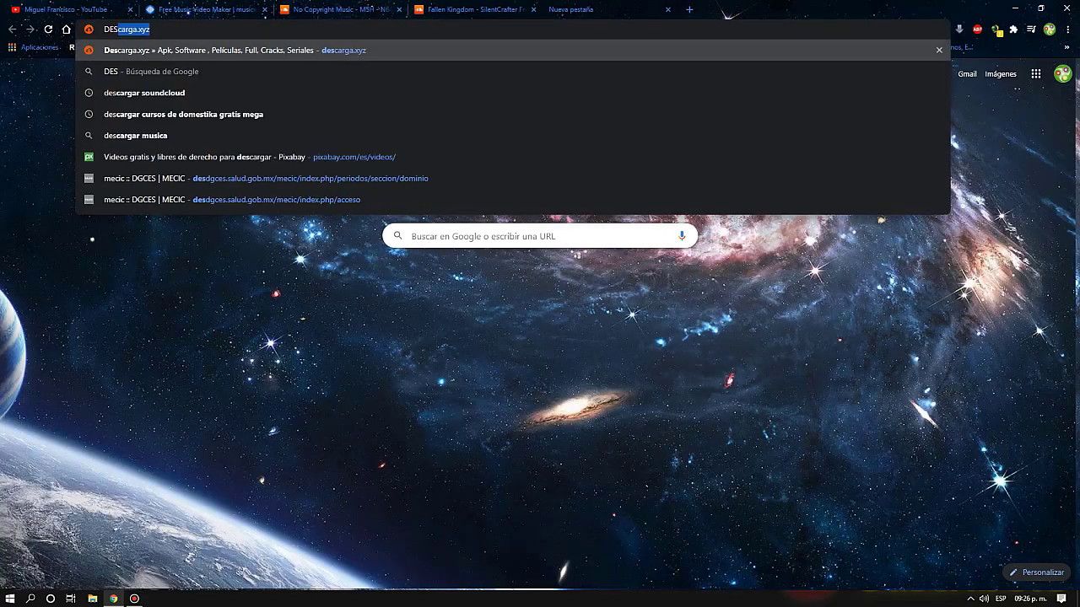
key("Down")
key("Down")
key("Return")
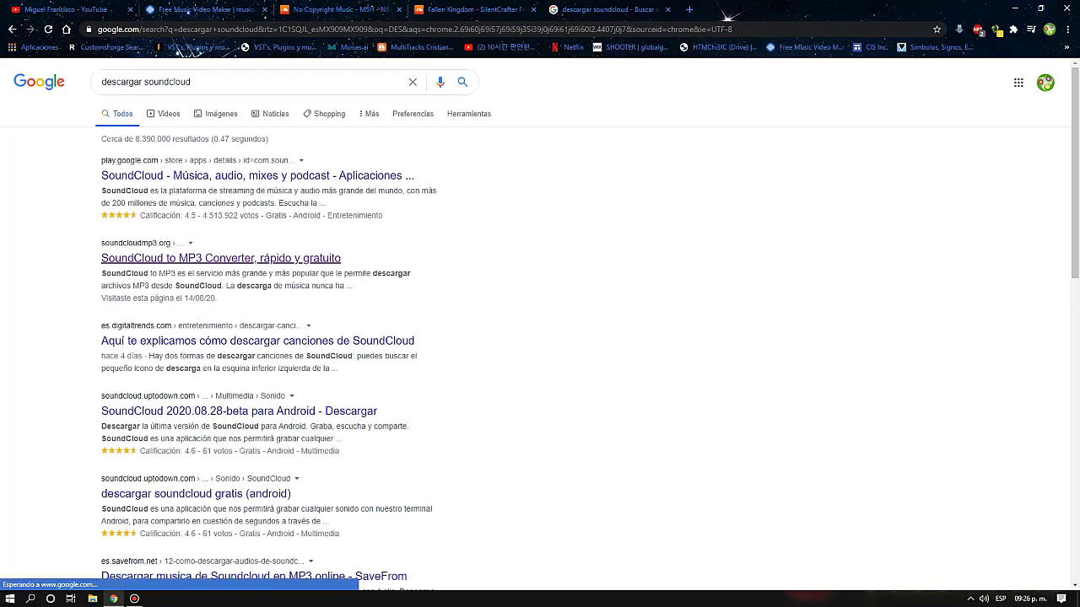
left_click(221, 258)
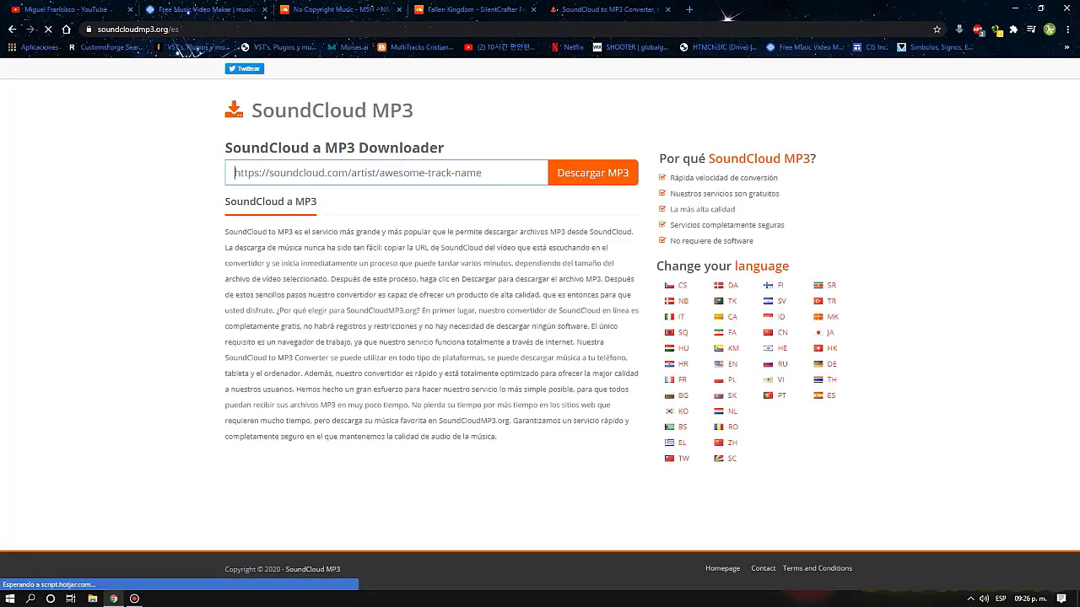
key("ctrl+shift+Tab")
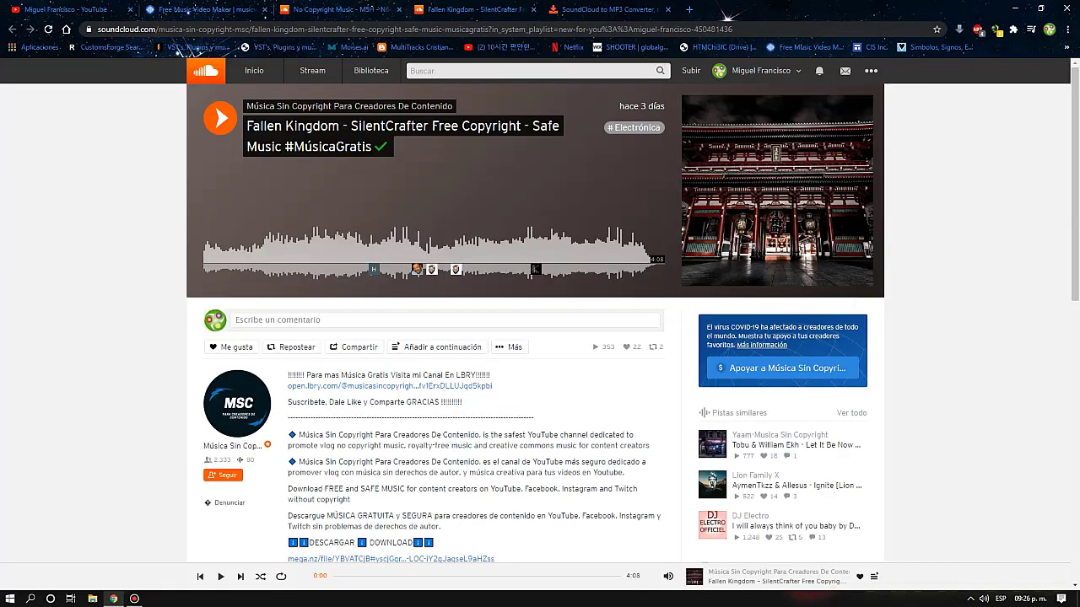
key("ctrl+Tab")
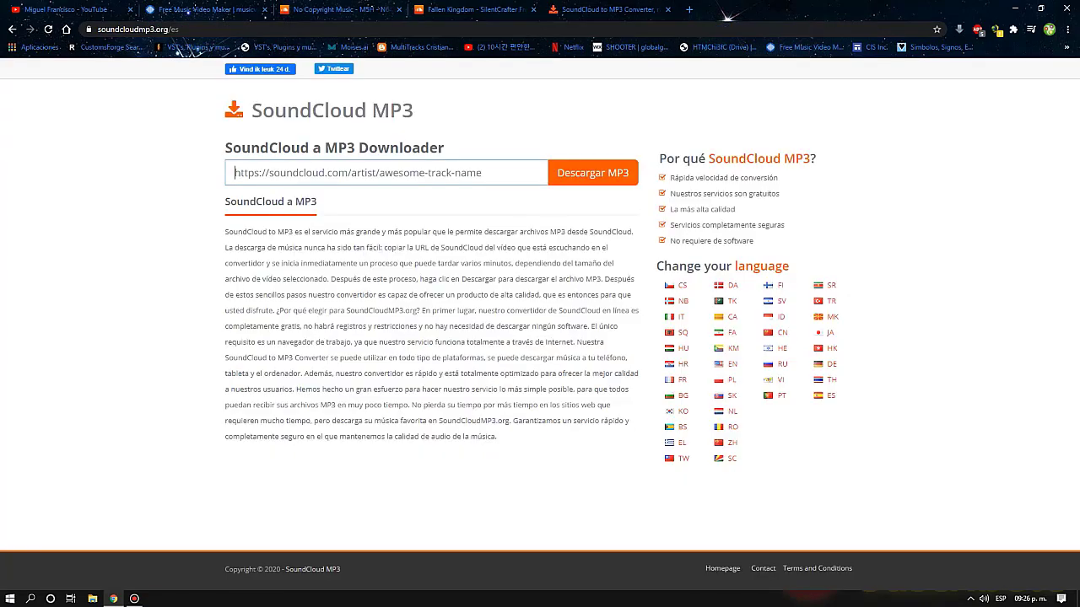
Convert the Fallen Kingdom - SilentCrafter track from its copied SoundCloud link and download the MP3
left_click(385, 172)
key("ctrl+v")
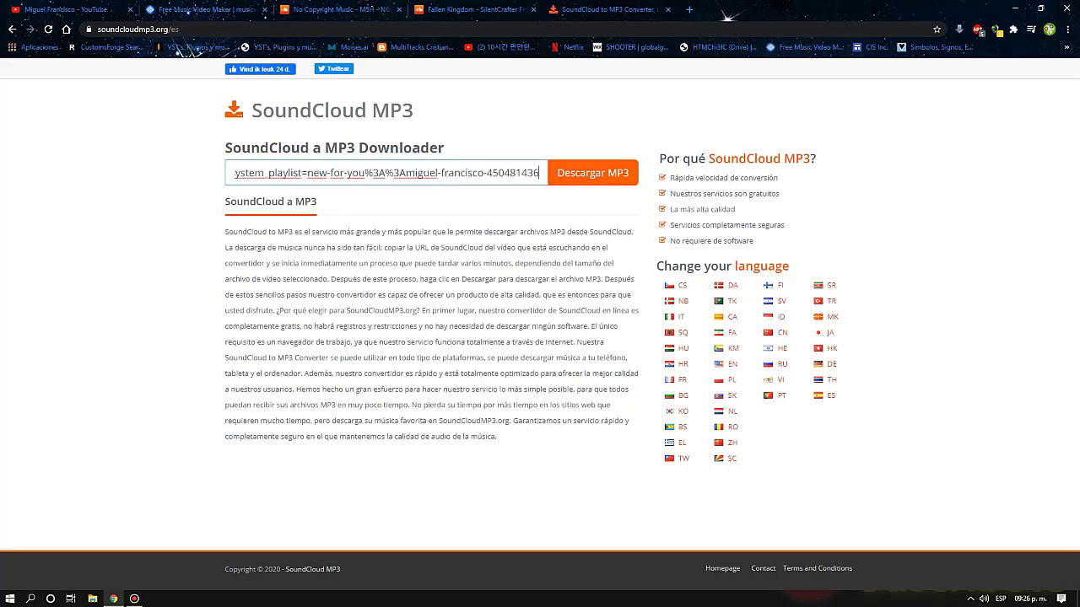
key("Return")
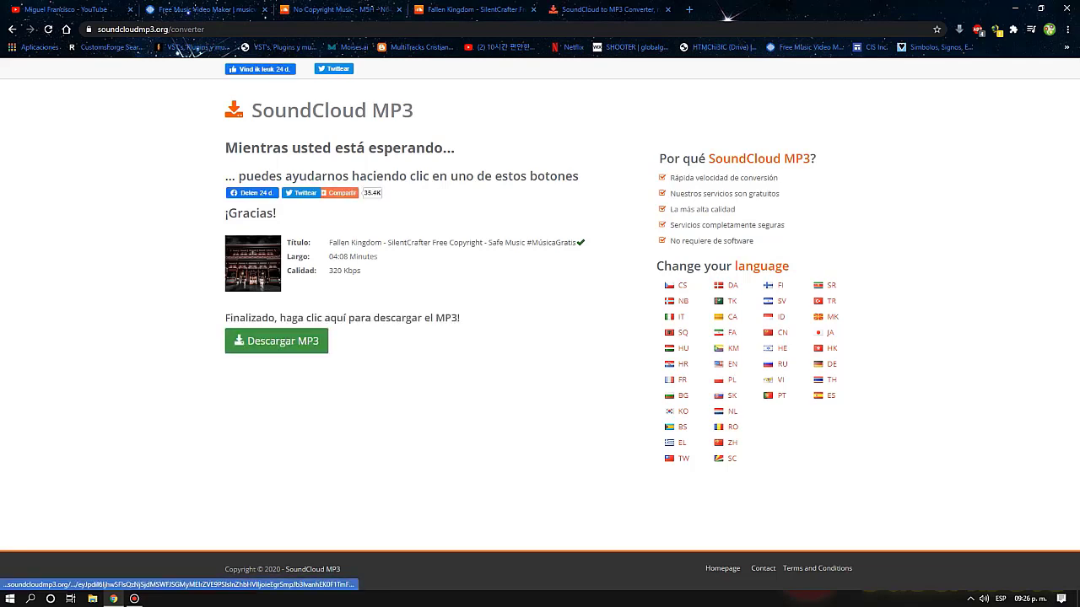
left_click(275, 341)
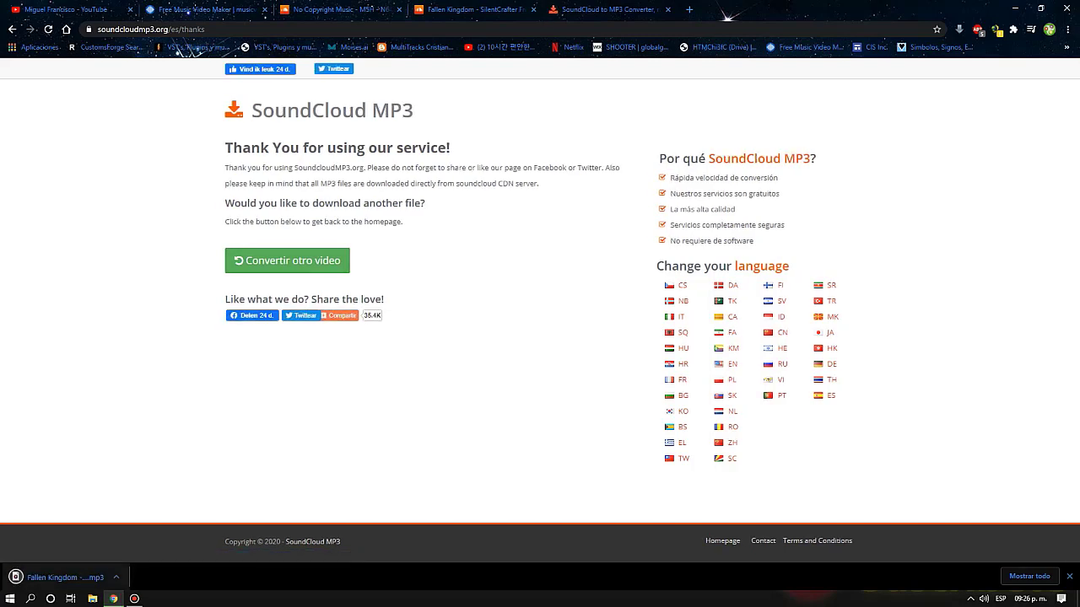
Play the downloaded Fallen Kingdom MP3 in Groove Música, pause it, and minimize the player
left_click(60, 577)
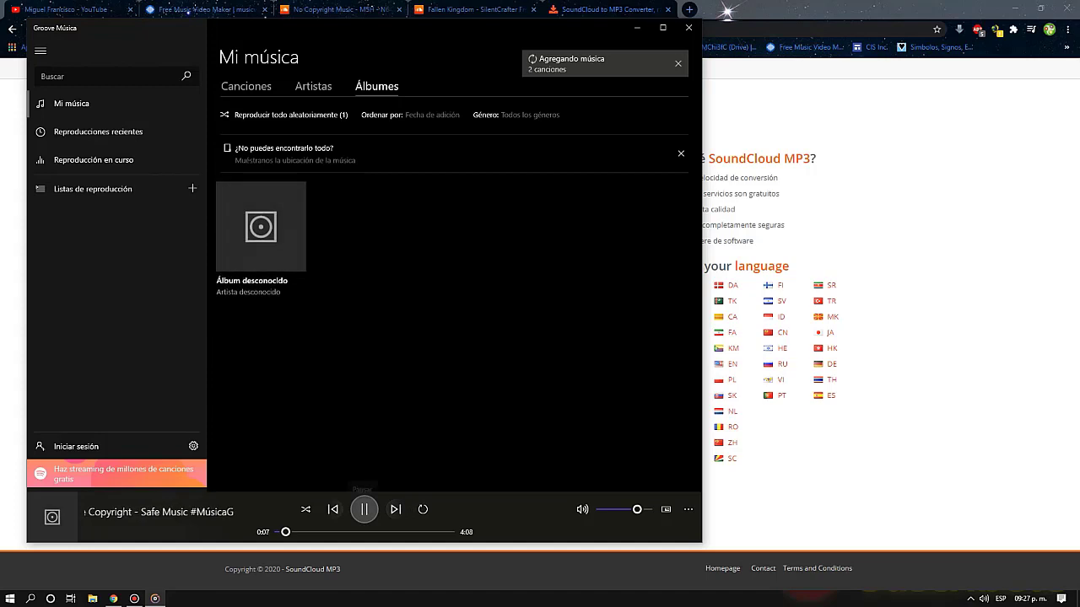
left_click(365, 509)
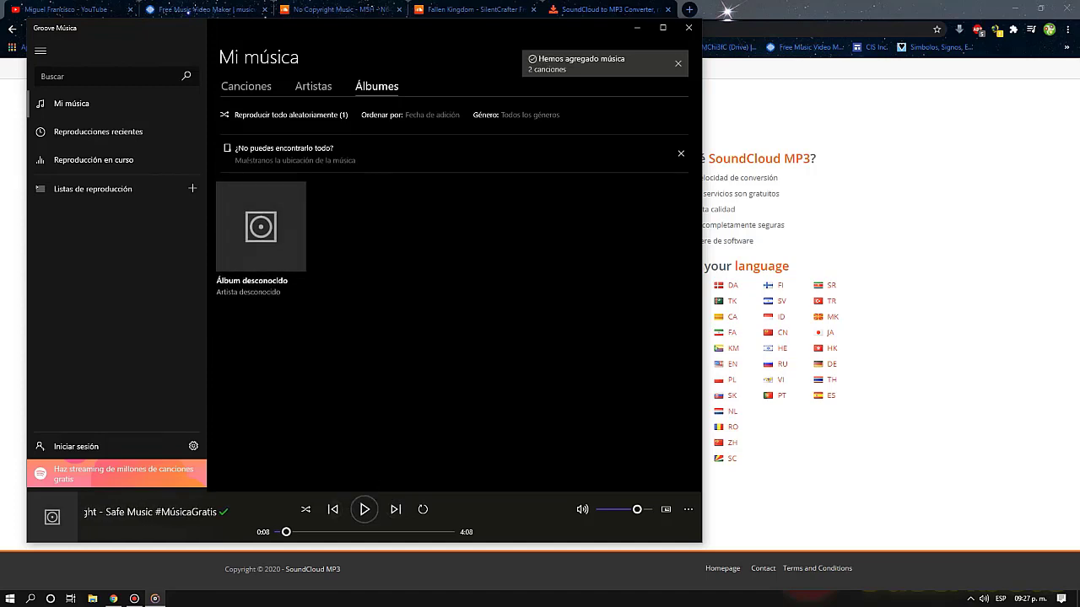
left_click(636, 27)
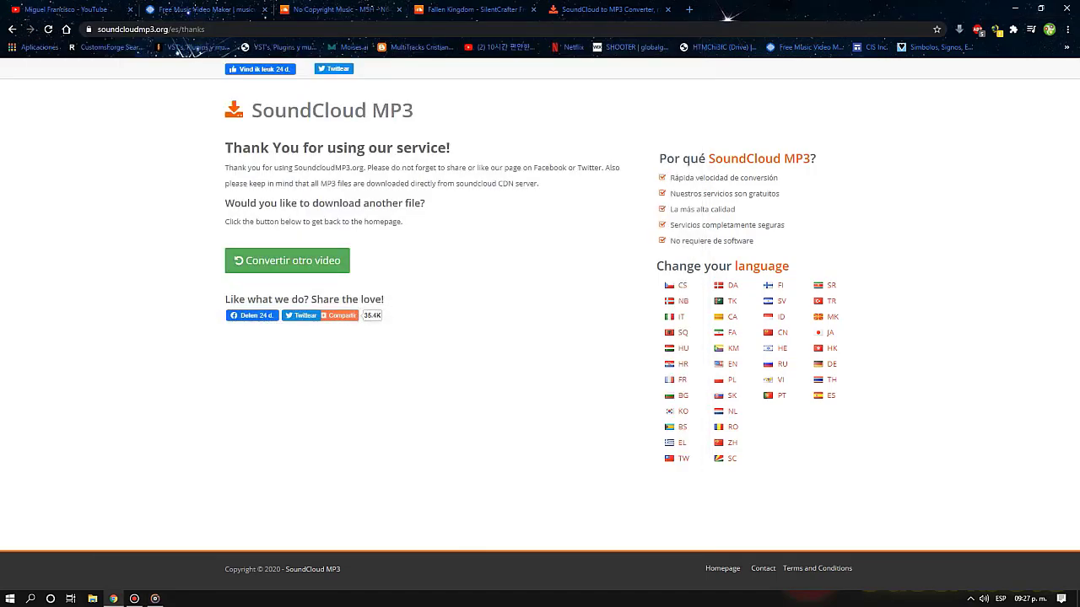
Return to the No Copyright Music - M5H - N64 track page, check its additional actions, and copy the page link
key("ctrl+shift+Tab")
key("ctrl+shift+Tab")
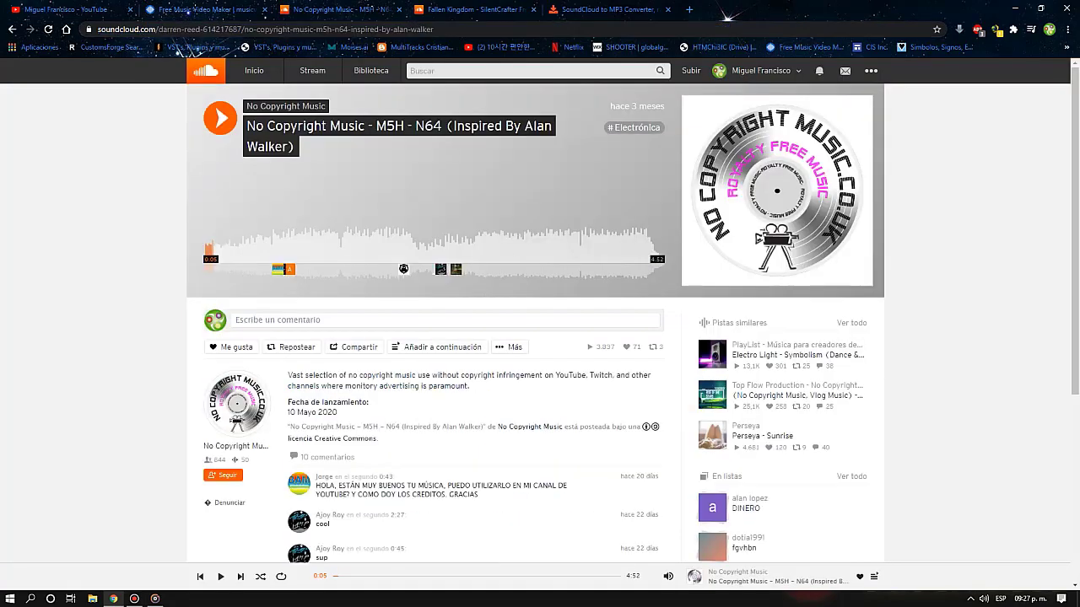
key("ctrl+Tab")
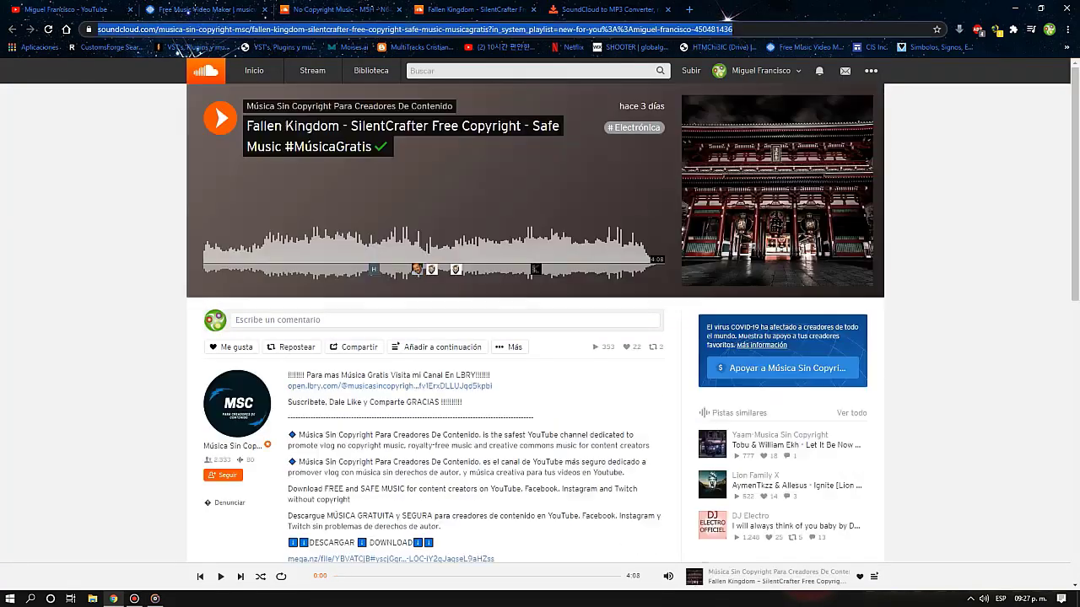
key("ctrl+shift+Tab")
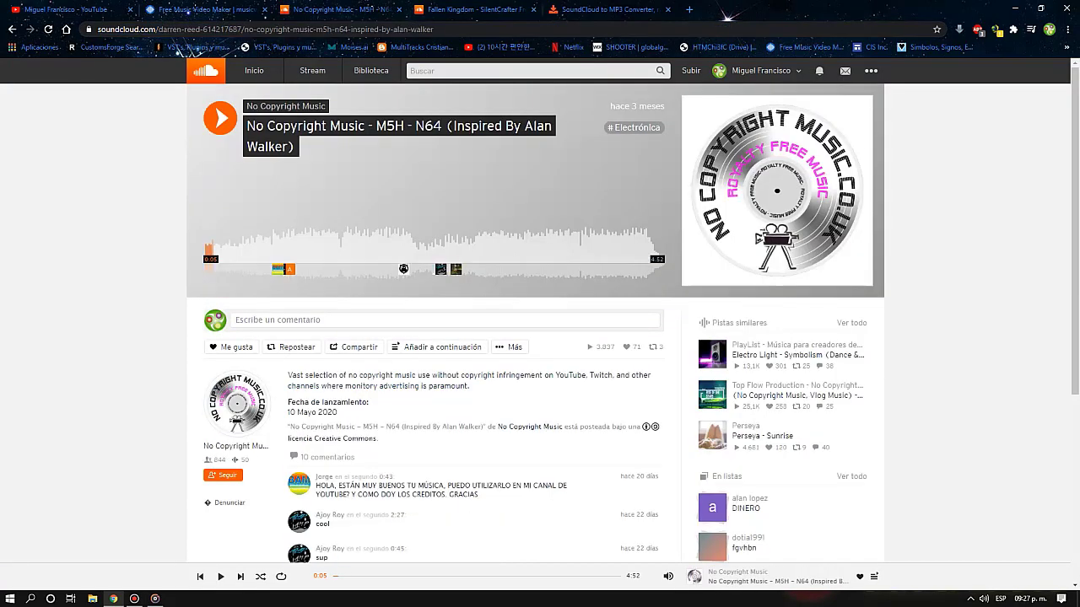
left_click(509, 346)
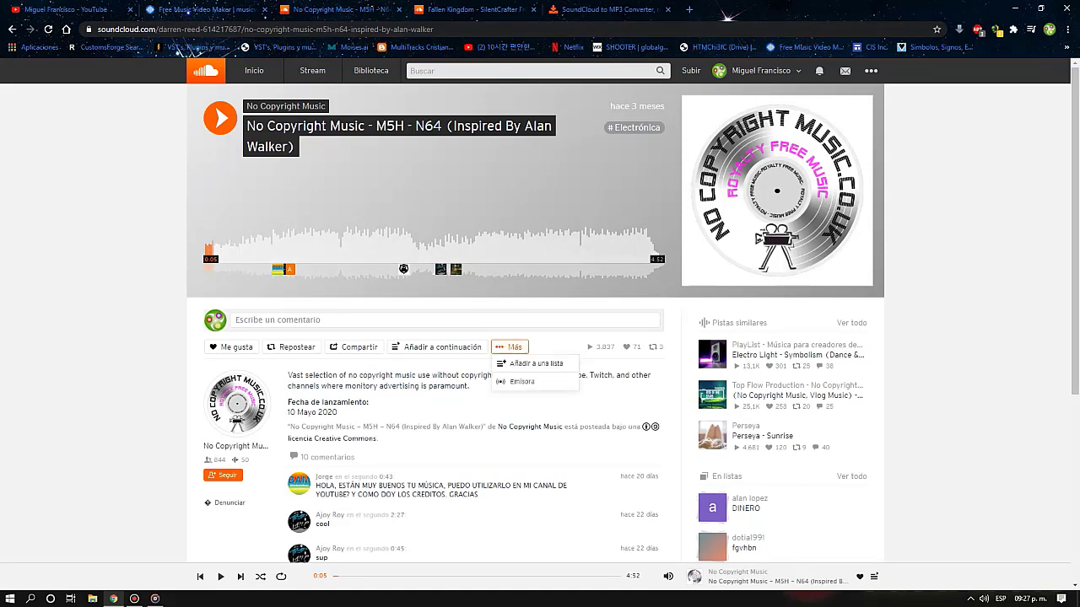
key("ctrl+l")
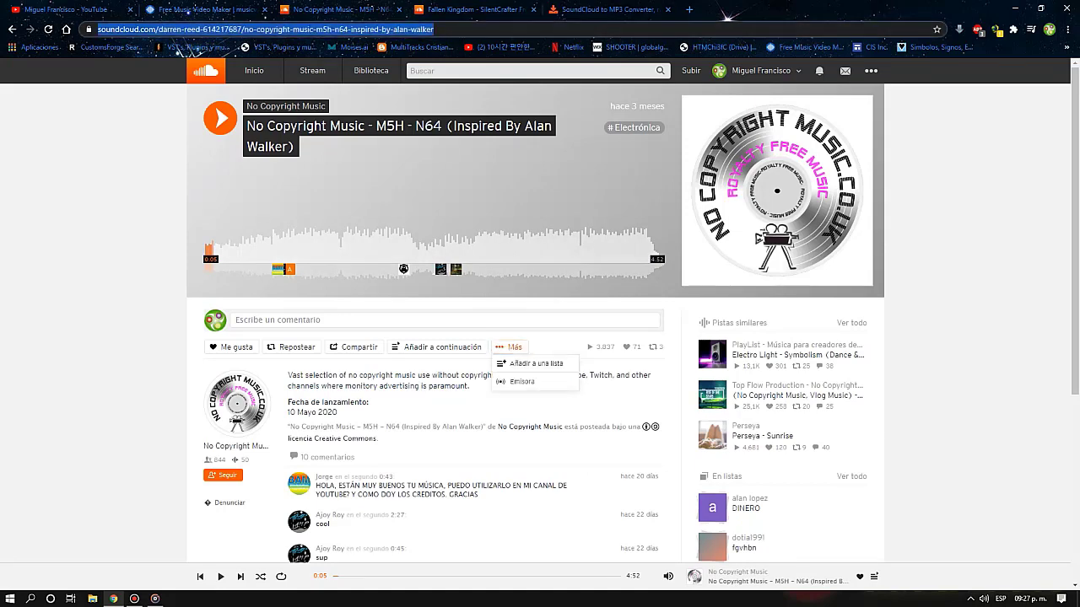
Convert the copied M5H - N64 link on soundcloudmp3.org, download the MP3, and briefly play it in Groove Música
key("ctrl+Tab")
key("ctrl+Tab")
key("Tab")
key("Return")
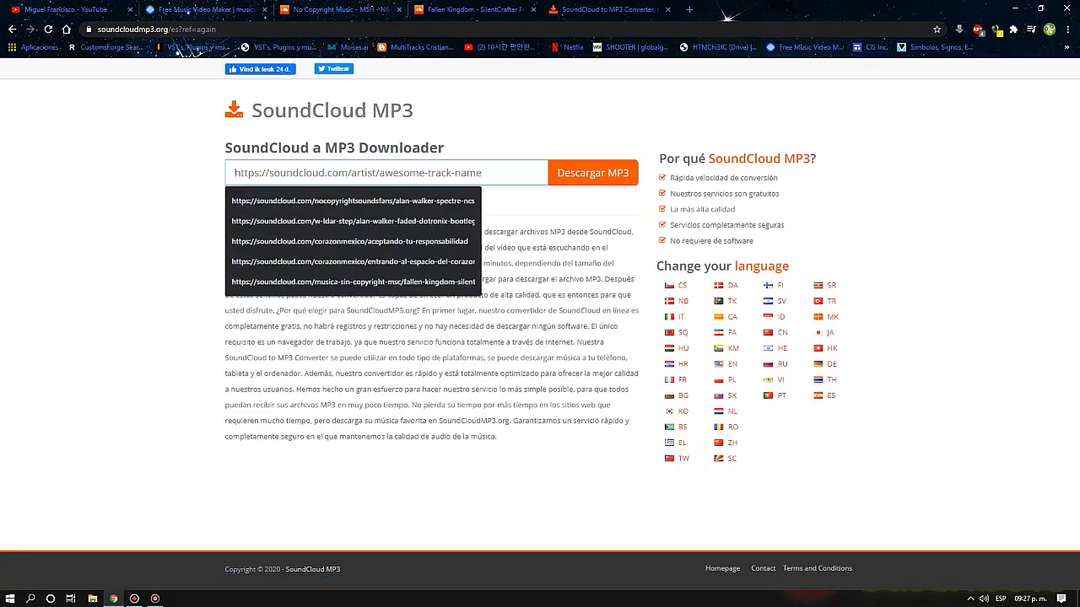
key("ctrl+v")
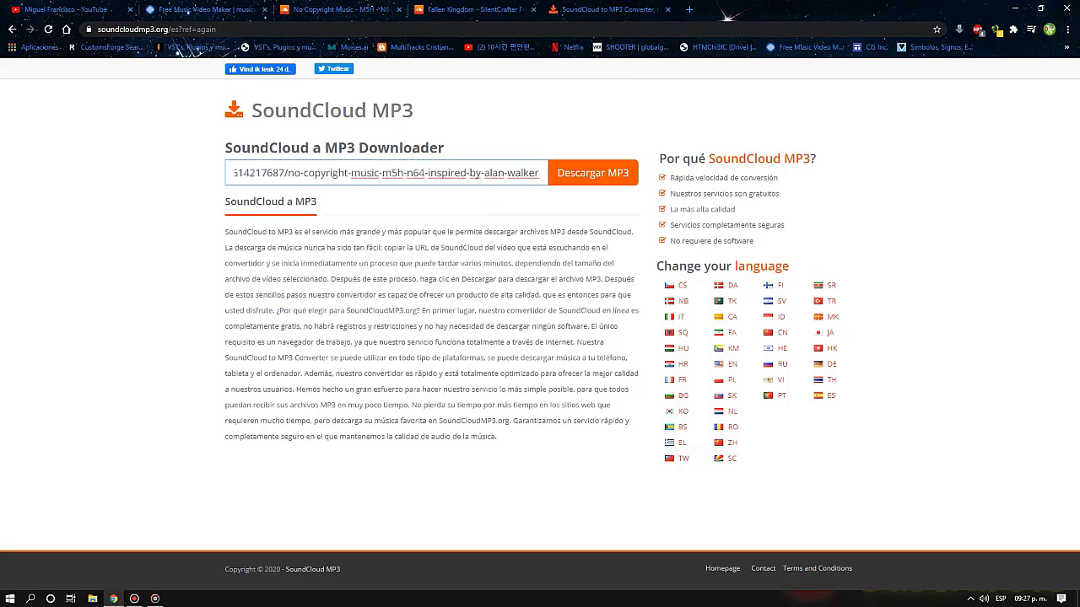
key("Return")
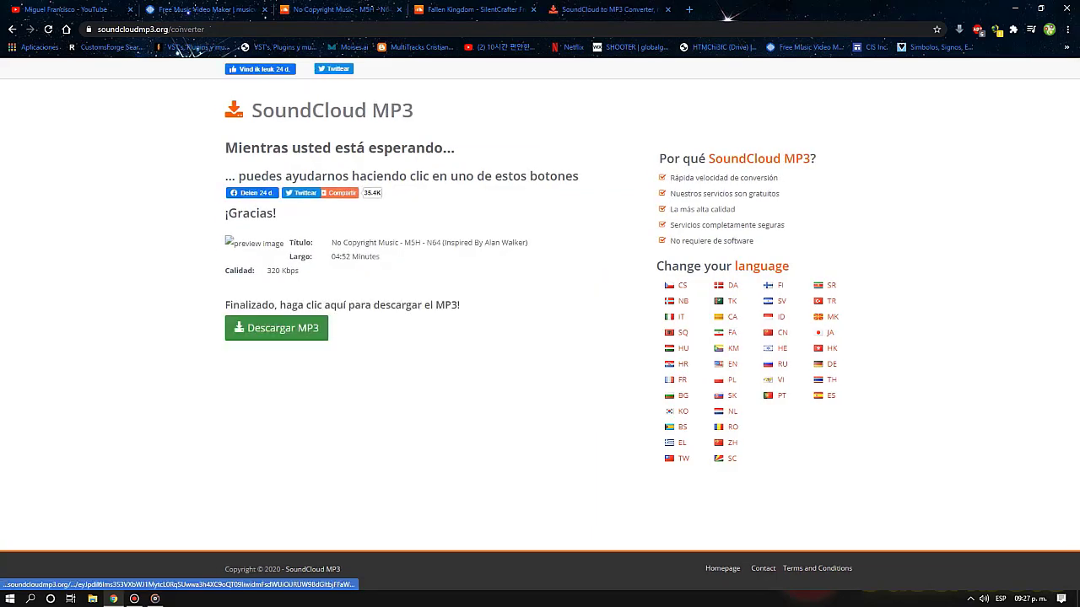
left_click(275, 329)
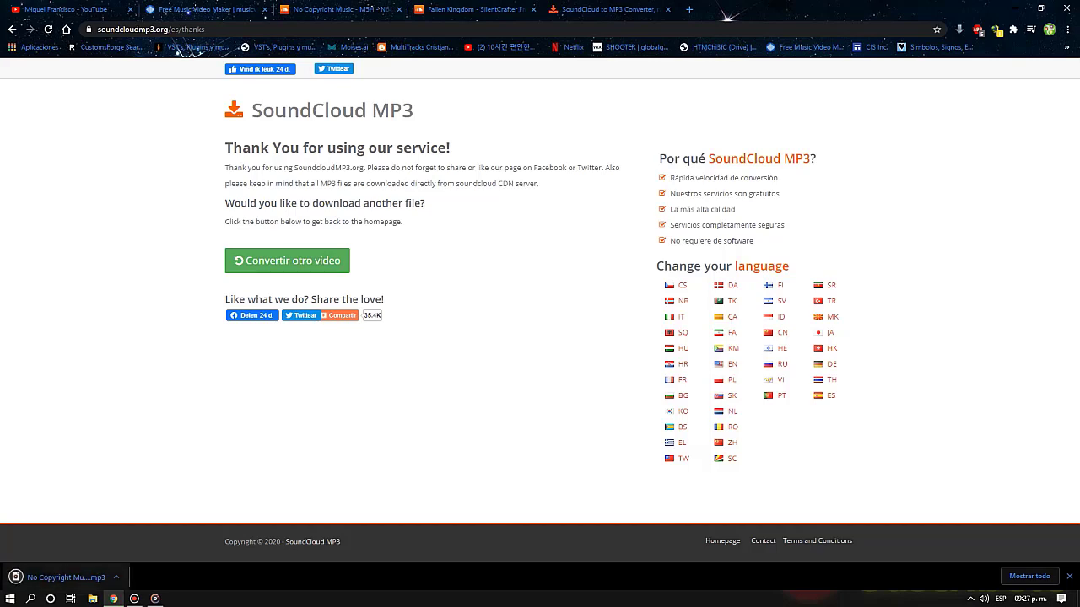
left_click(63, 578)
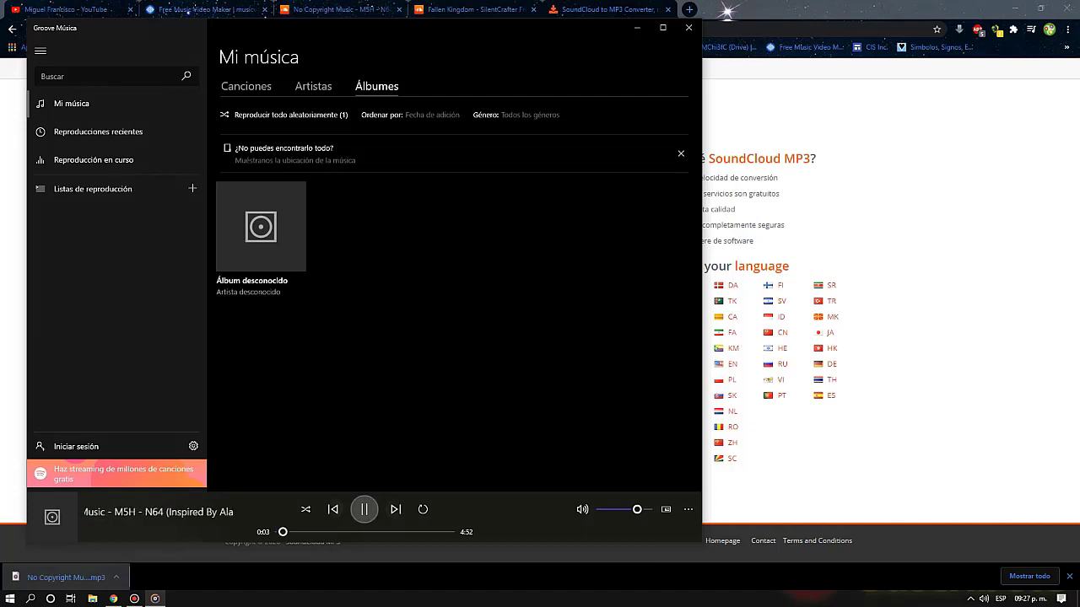
left_click(638, 27)
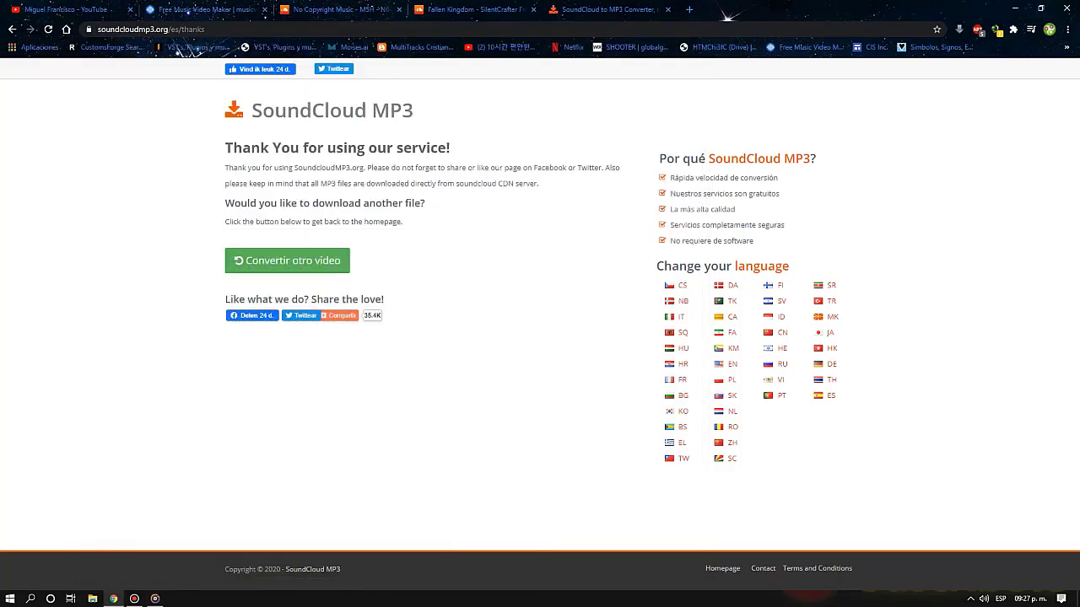
Go back to musicvid.org, browse the featured projects, and open the Circle Spectrum template in the editor
left_click(189, 12)
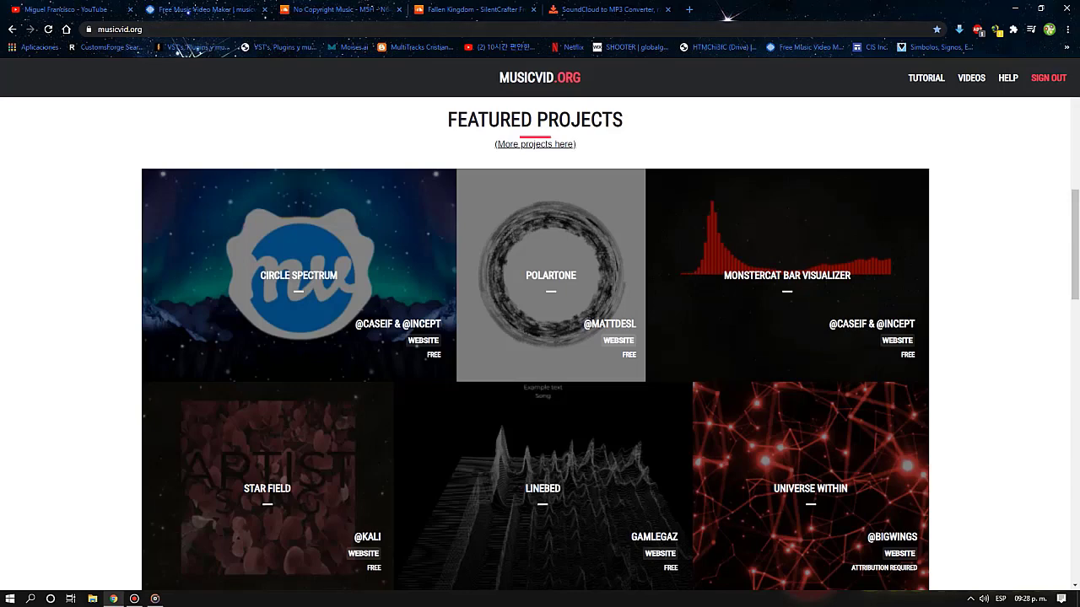
scroll(540, 337, "down", 2)
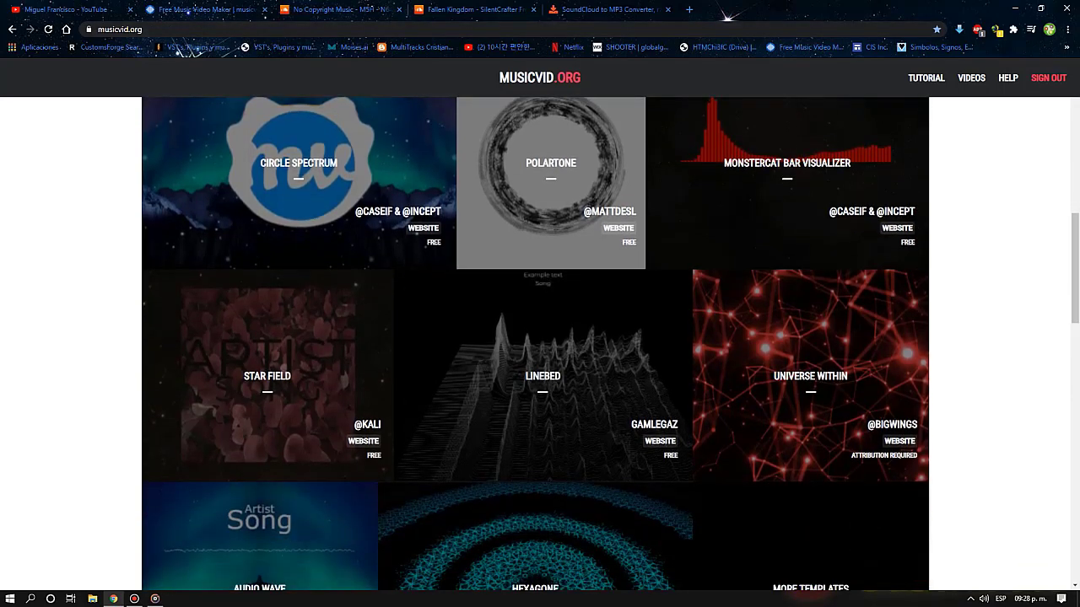
scroll(180, 49, "down", 1)
scroll(179, 49, "up", 2)
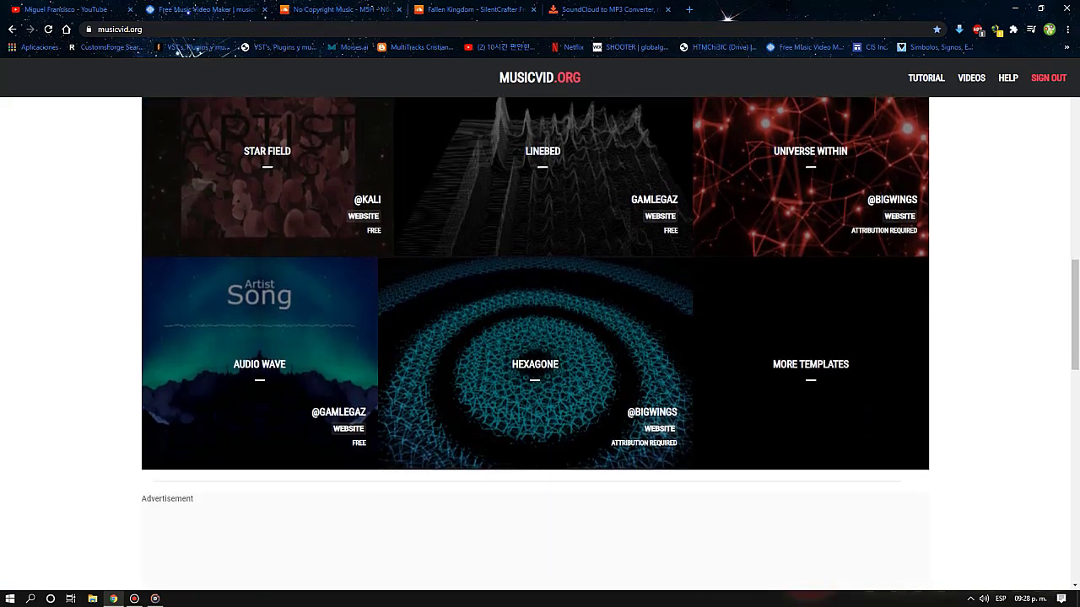
scroll(535, 344, "up", 3)
scroll(535, 343, "down", 2)
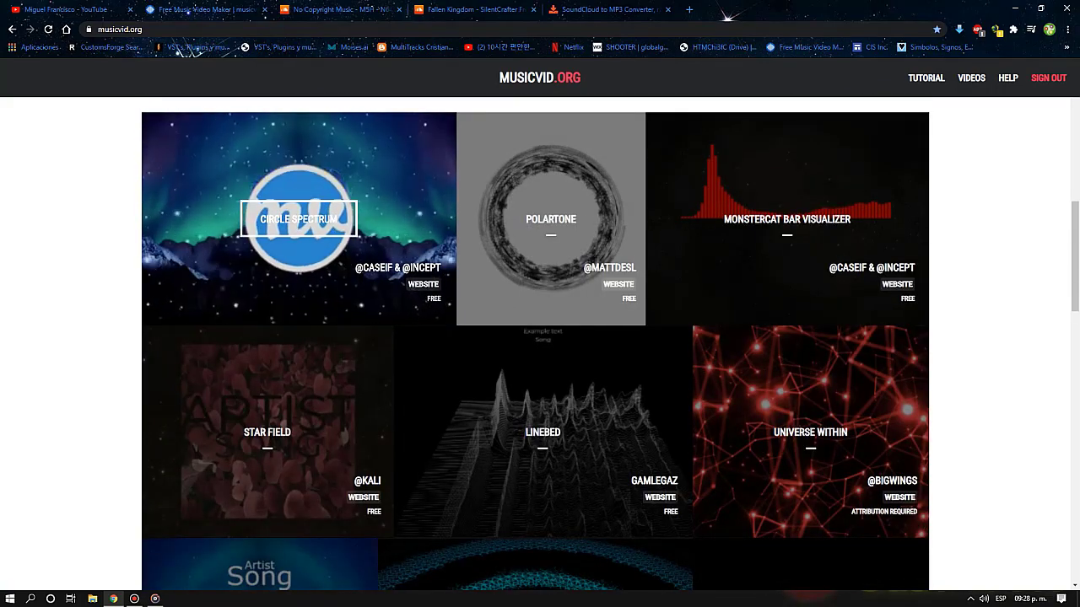
left_click(298, 219)
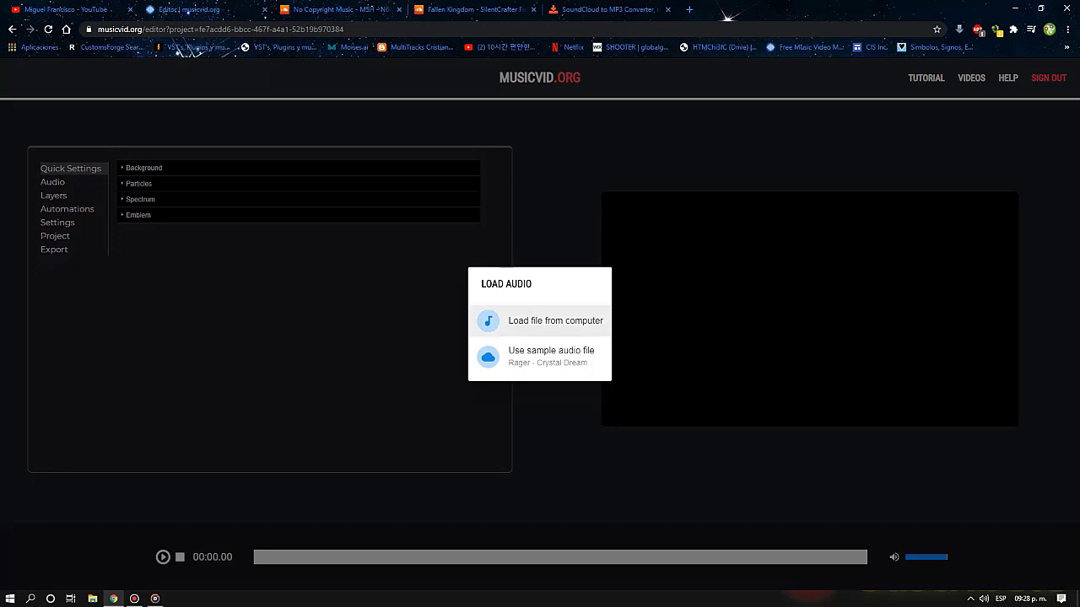
Load the No Copyright Music - M5H - N64 (Inspired By Alan Walker) MP3 from Descargas and preview the visualizer with it
left_click(540, 320)
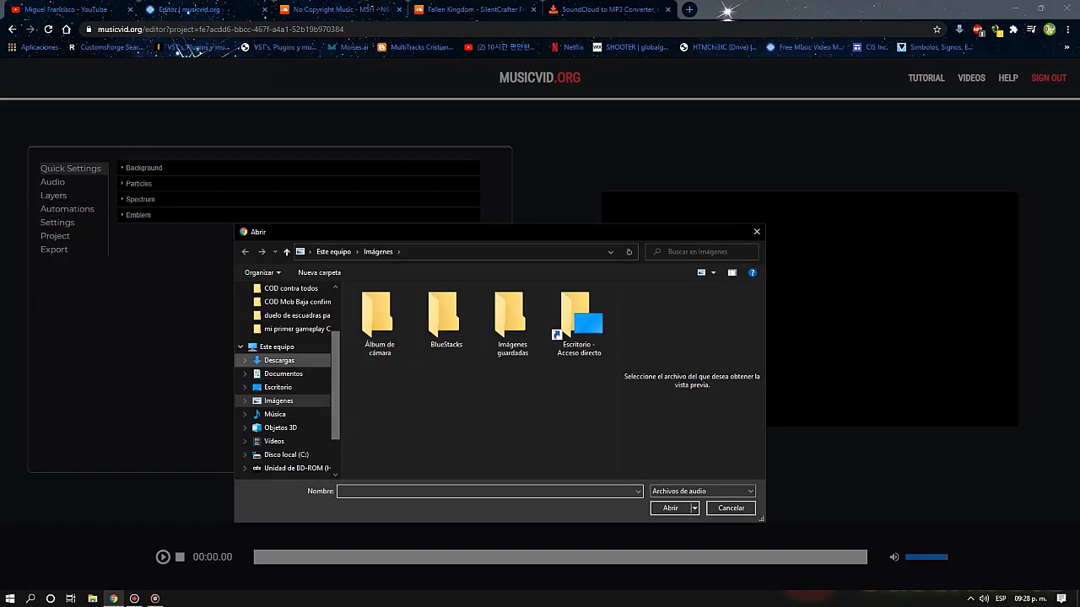
left_click(279, 361)
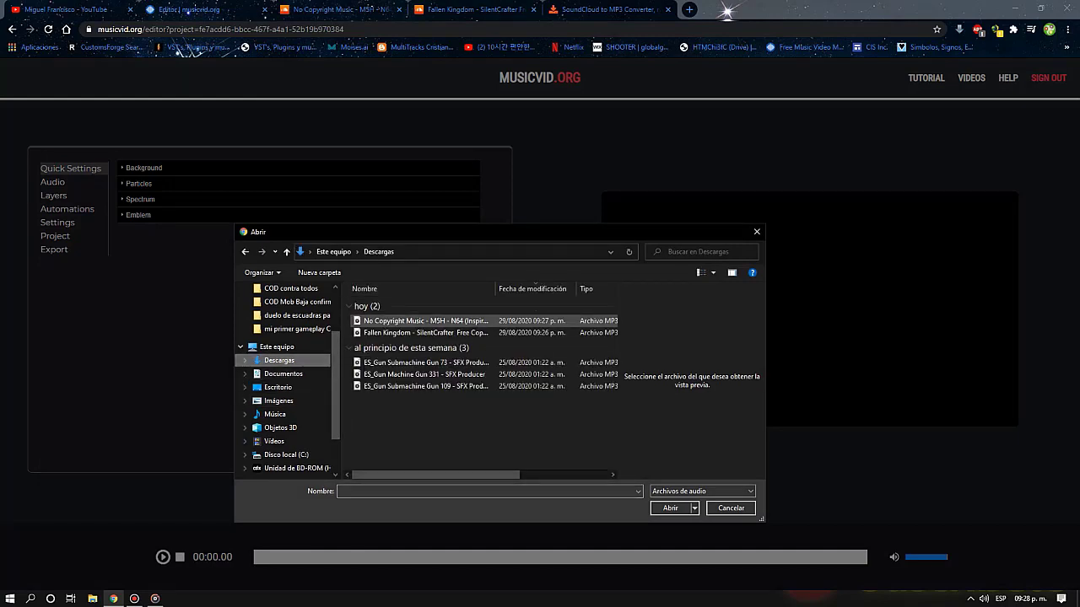
left_click(439, 321)
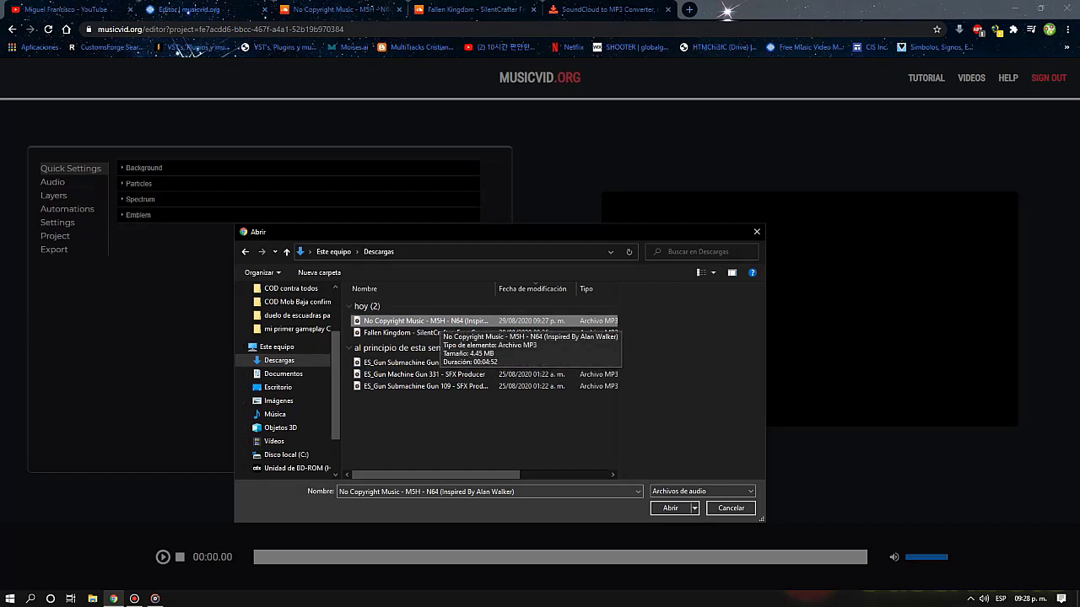
key("Return")
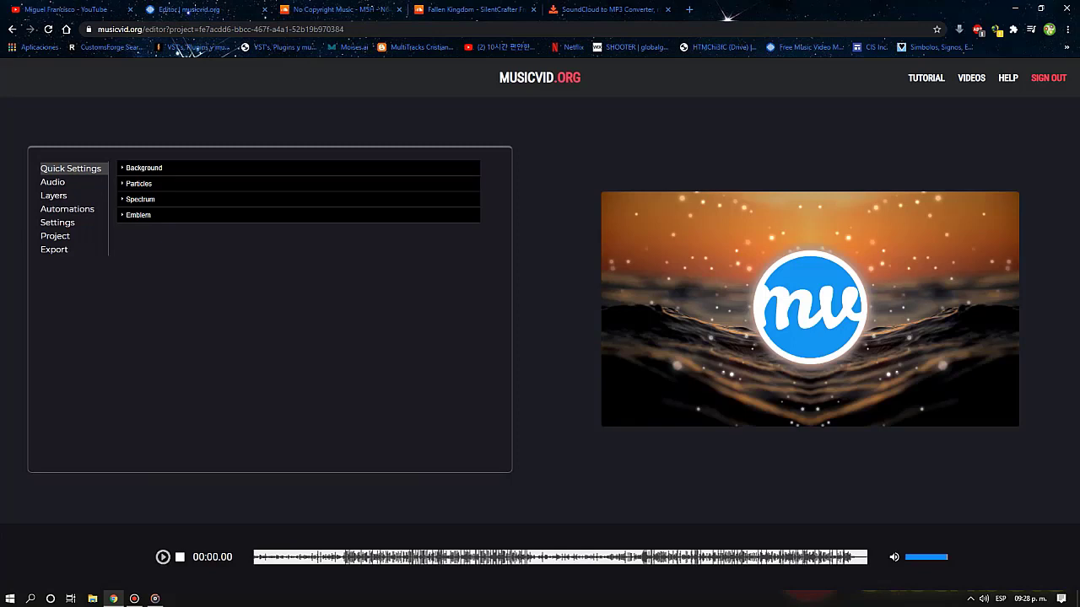
key("space")
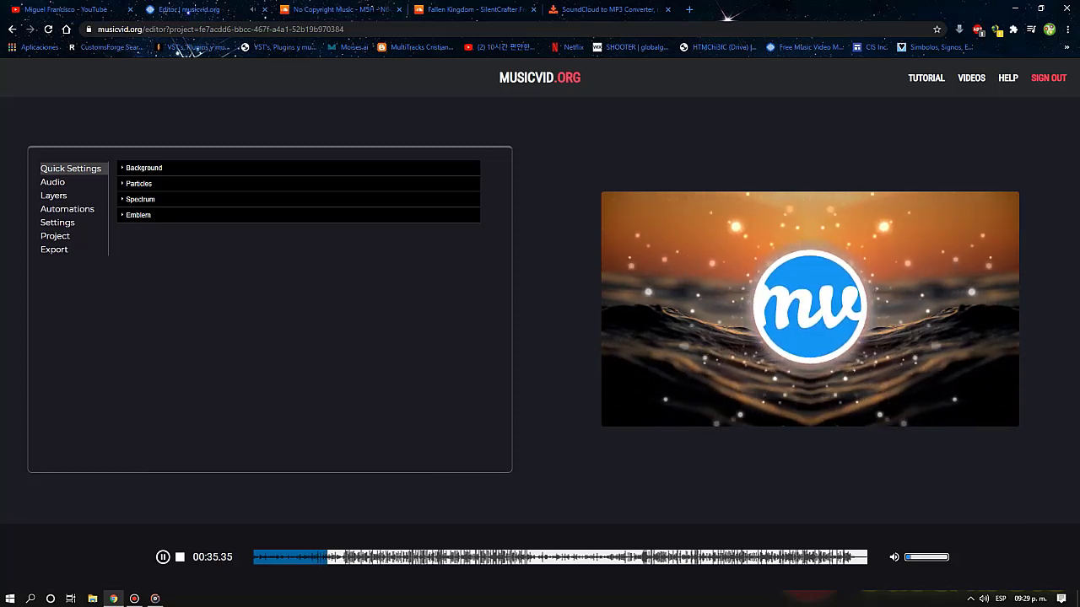
key("space")
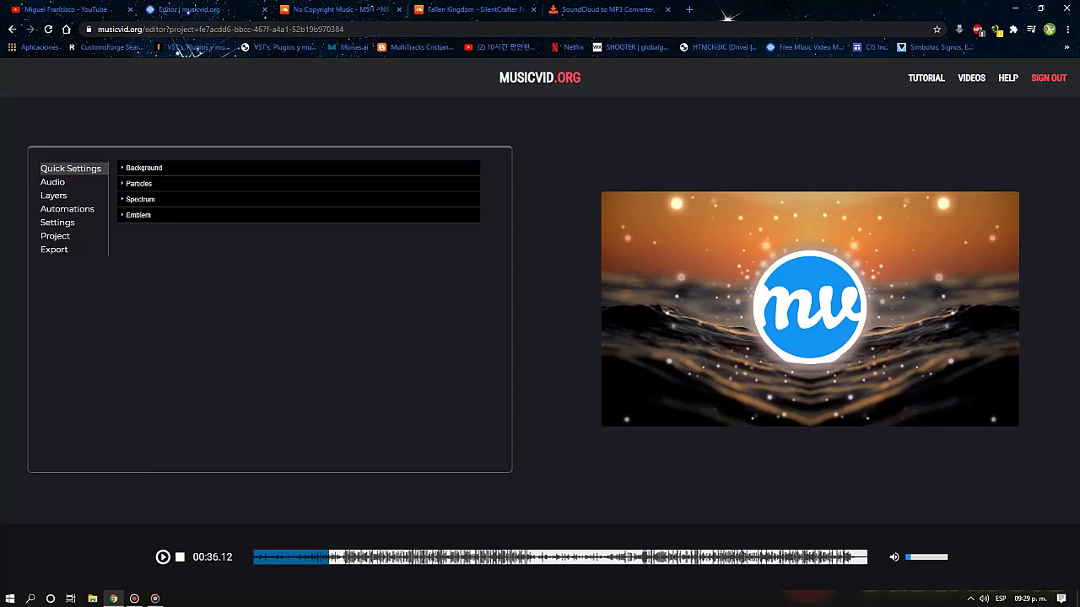
Replace the emblem's image with the file Logo CIS copia from the Imágenes folder
left_click(138, 215)
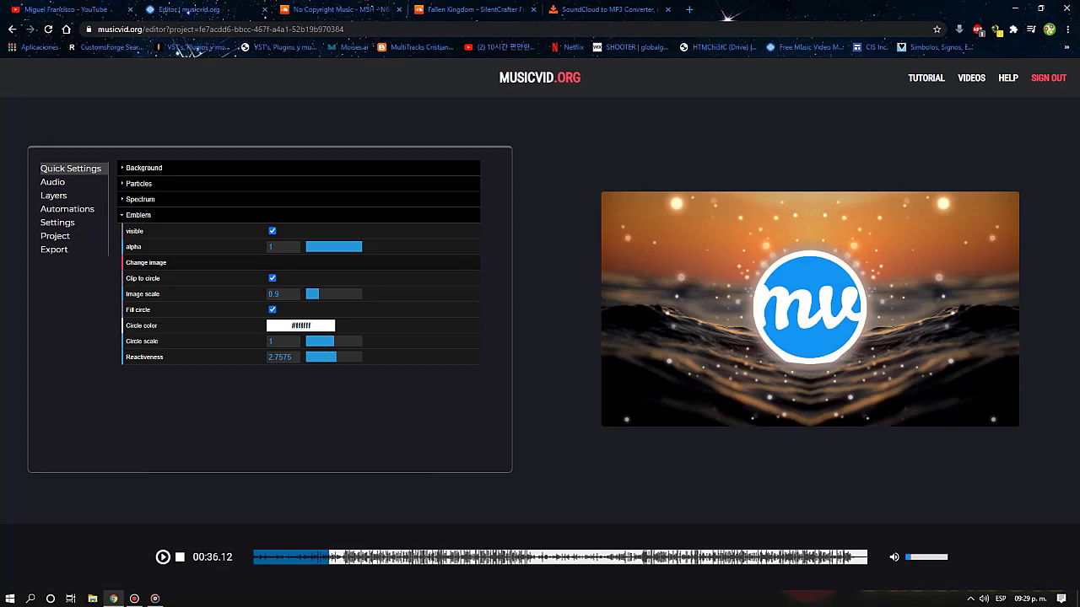
left_click(146, 263)
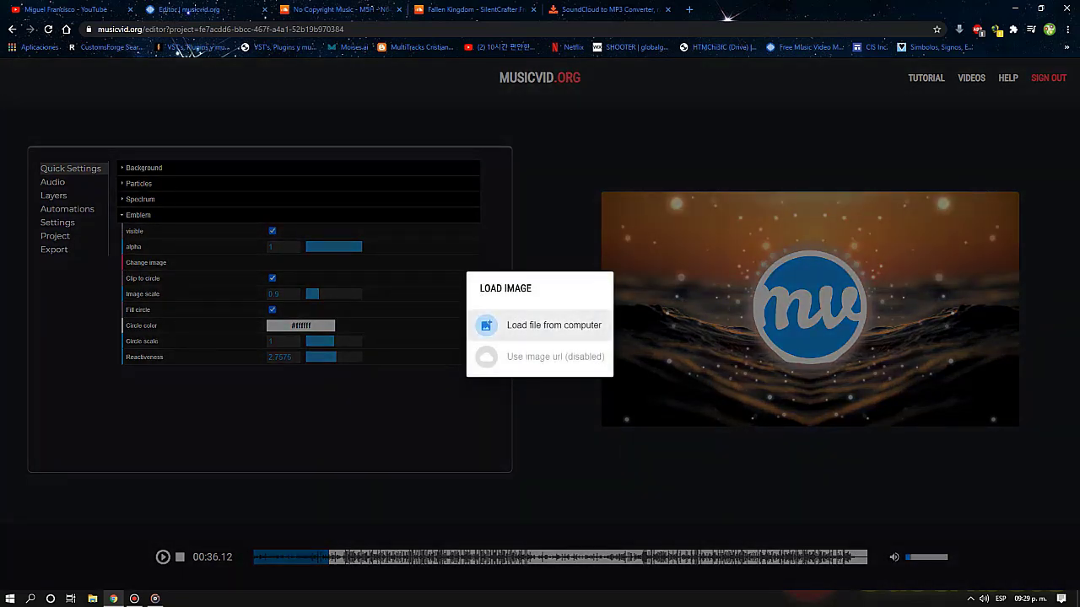
left_click(548, 324)
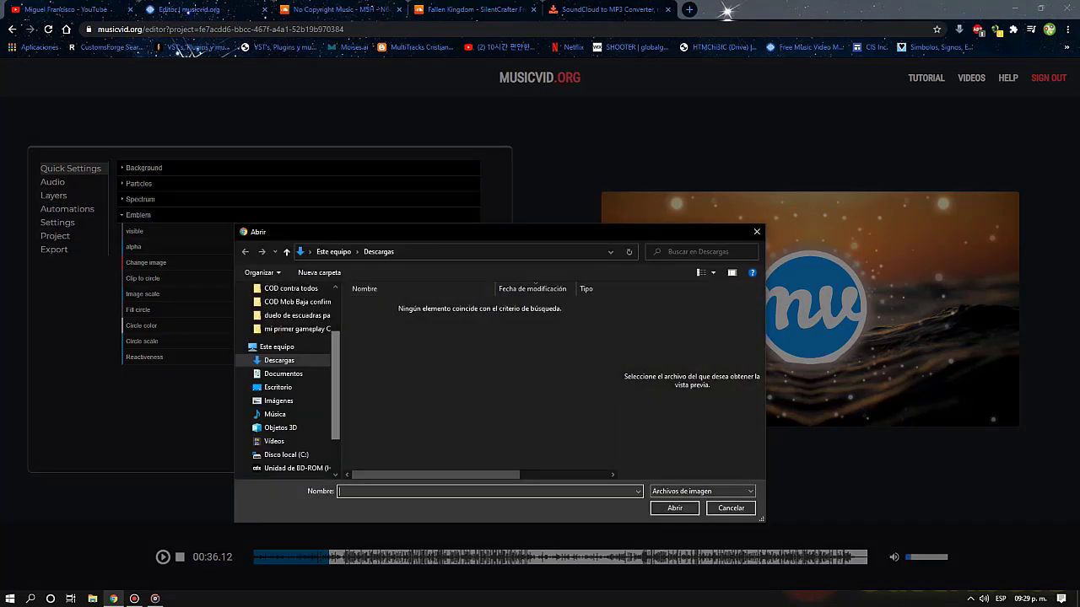
left_click(278, 401)
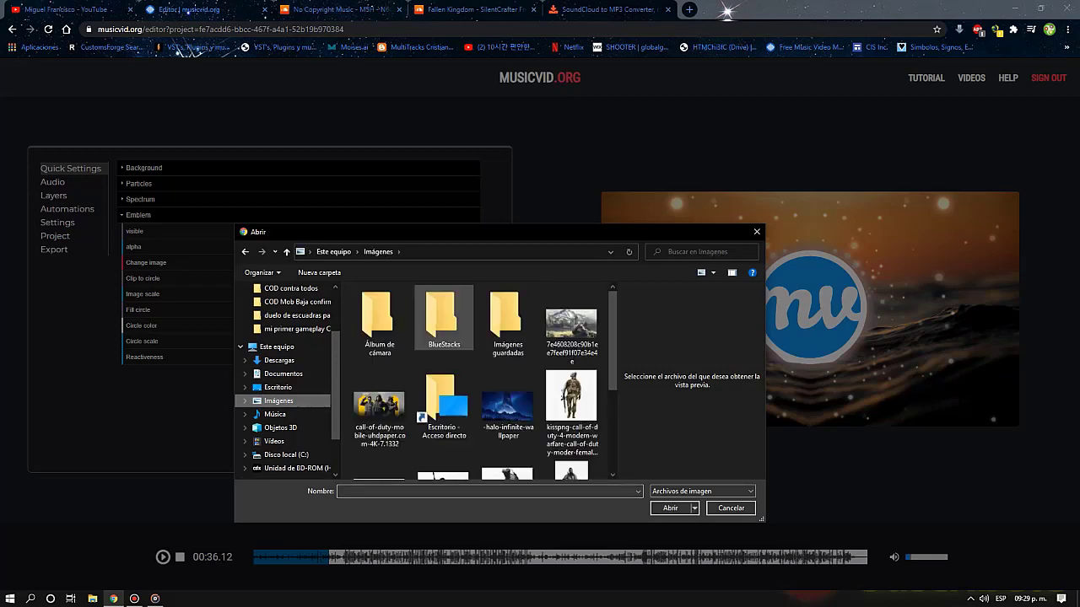
scroll(481, 380, "down", 3)
scroll(476, 379, "down", 2)
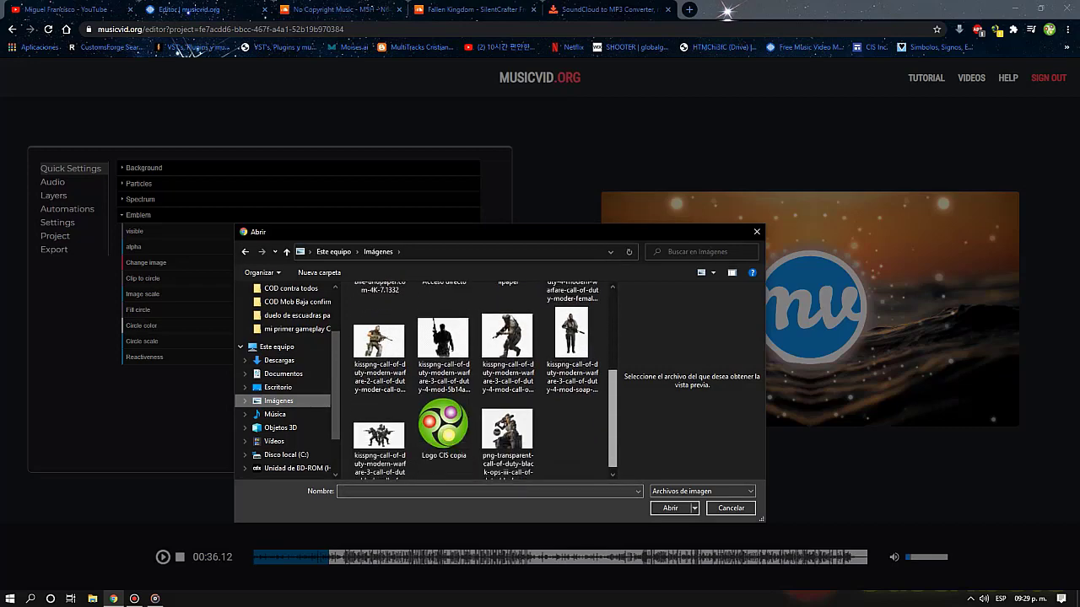
left_click(443, 422)
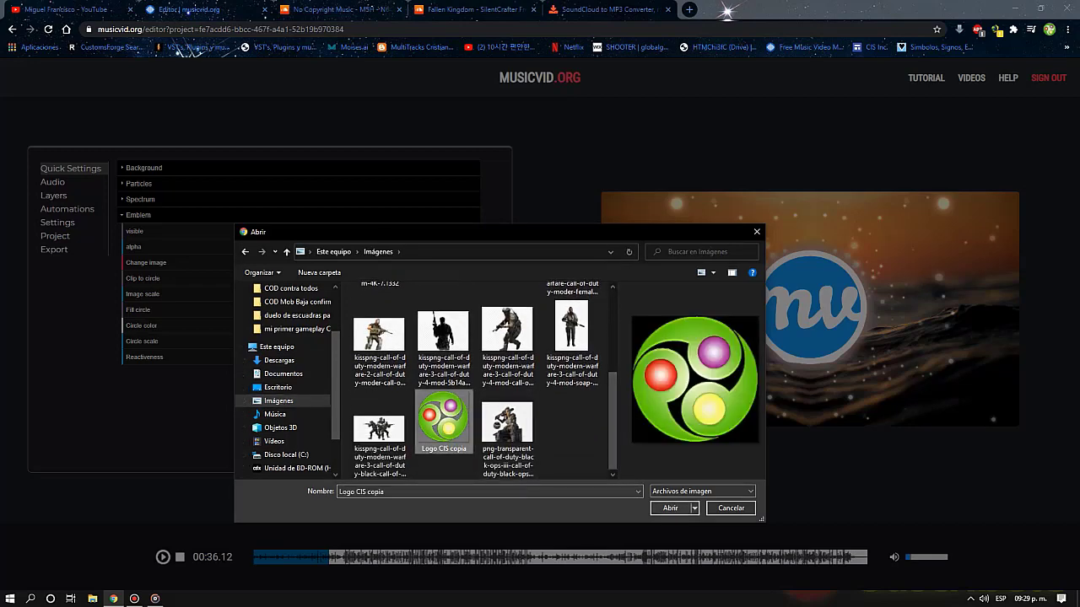
left_click(670, 508)
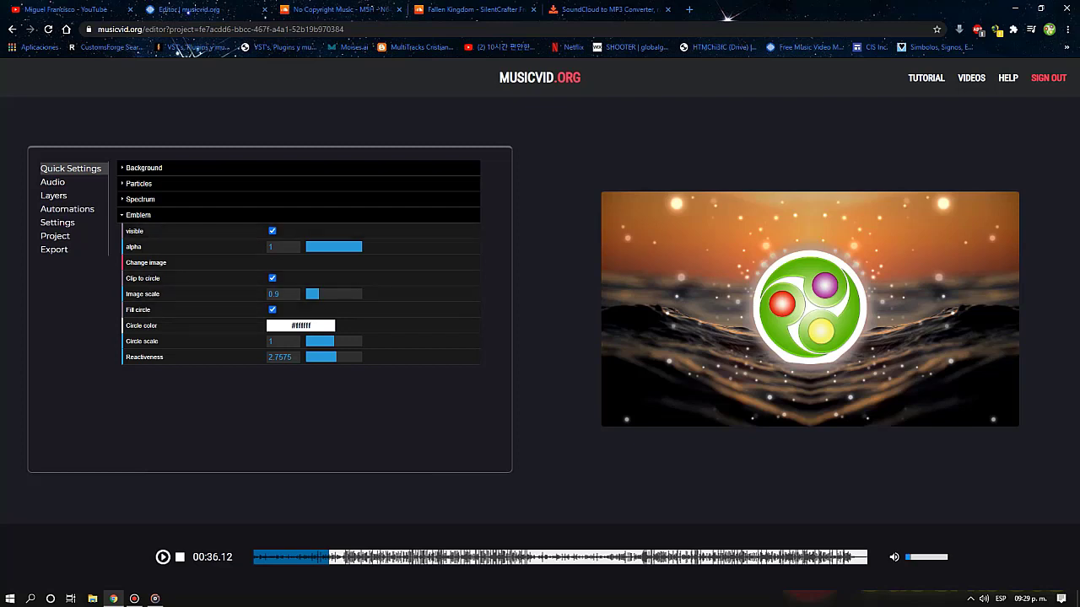
Open the project's export settings, raise the player volume to maximum, and start the encoding to bring up the attribution notice
left_click(131, 216)
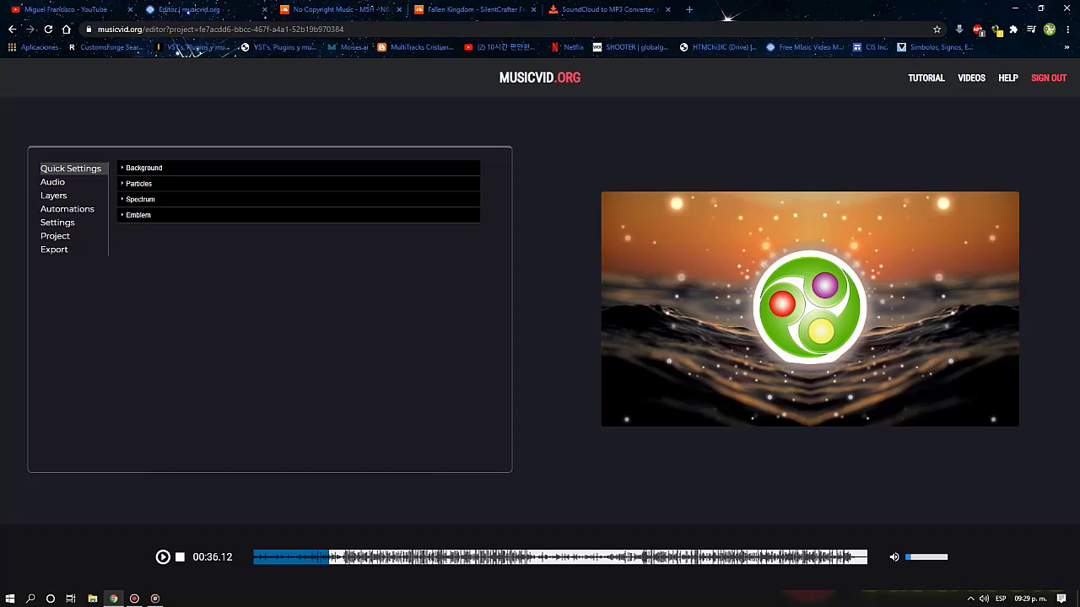
left_click(54, 249)
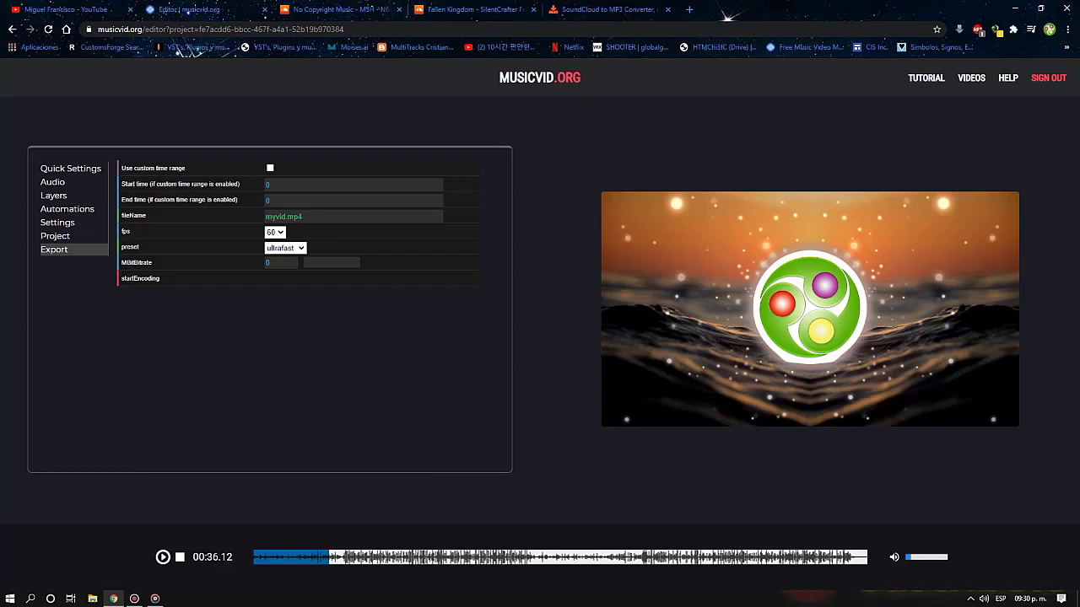
left_click_drag(908, 556, 947, 557)
left_click(140, 278)
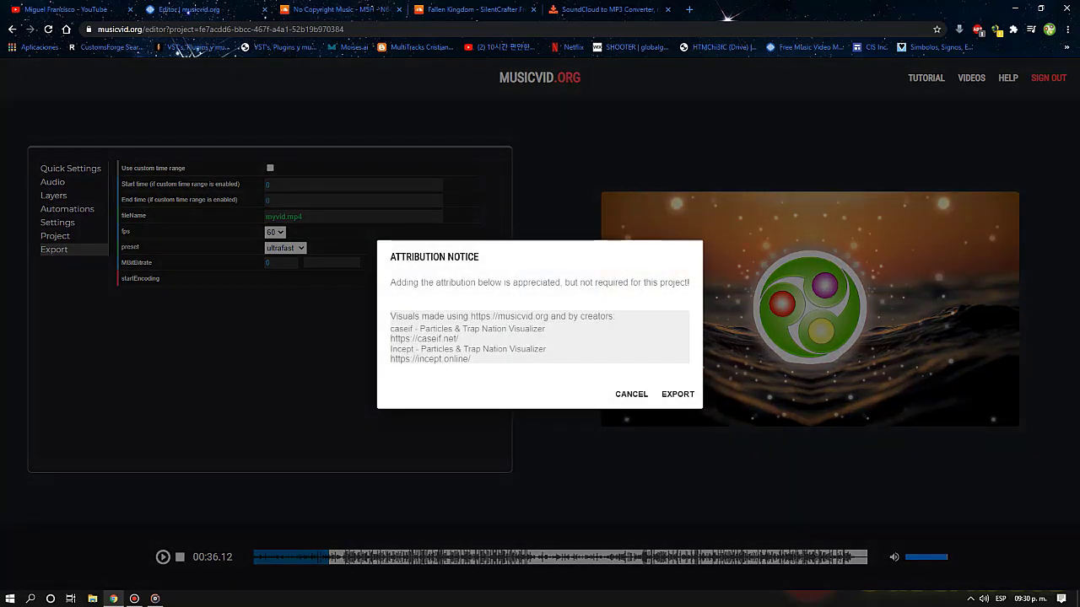
Select the full musicvid.org credits in the attribution notice, from "Visuals made using" to the last creator link, and copy them
left_click_drag(470, 360, 391, 305)
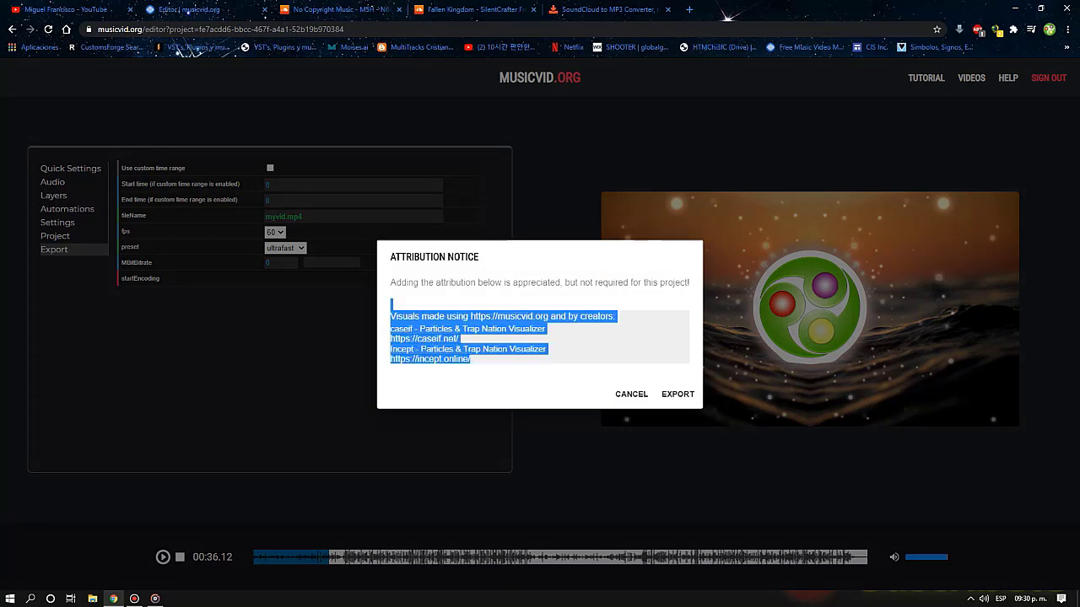
left_click(390, 306)
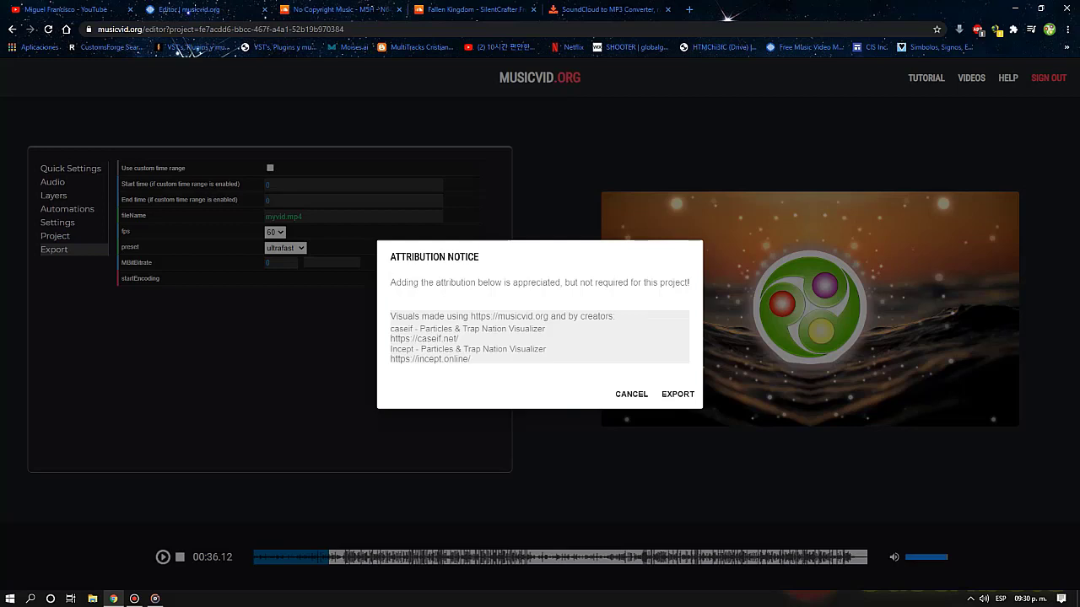
key("shift+Up")
key("shift+Up")
key("shift+Up")
key("shift+Up")
key("shift+Home")
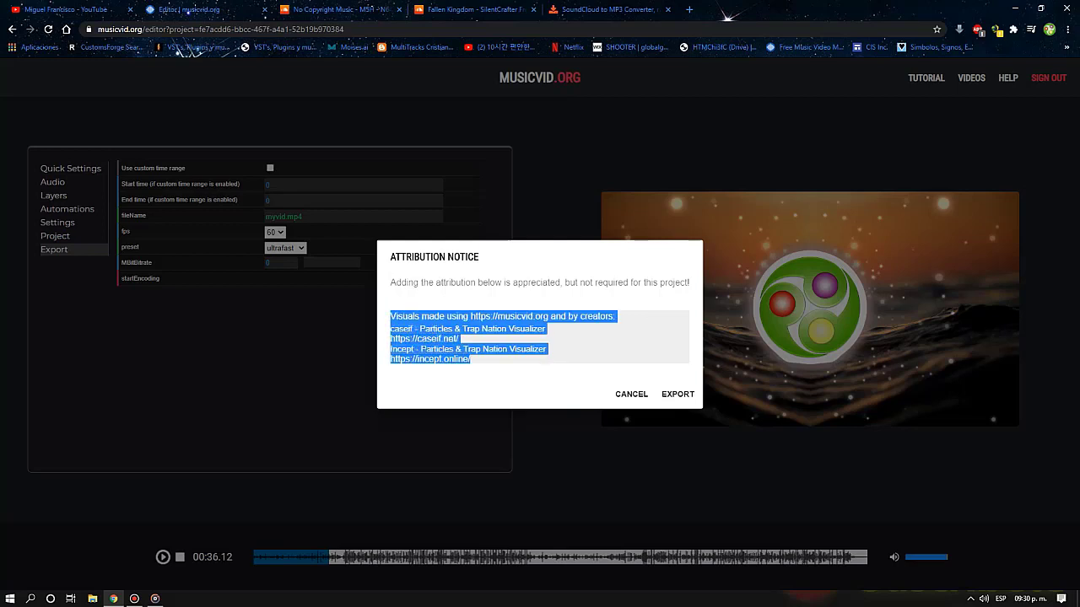
key("Right")
key("shift+Up")
key("shift+Up")
key("shift+Up")
key("shift+Up")
key("shift+Home")
key("Right")
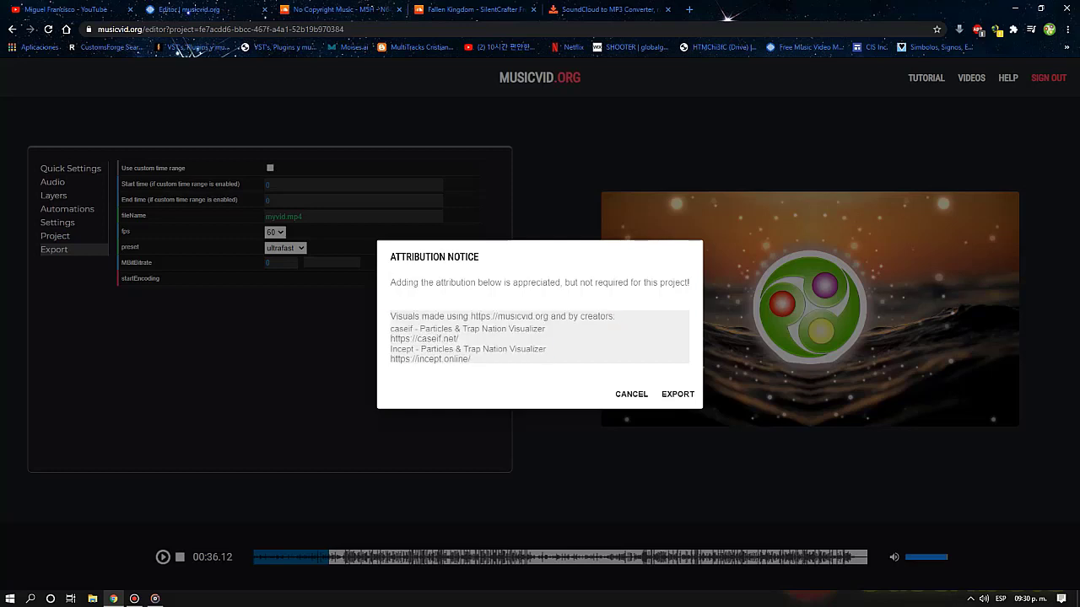
key("shift+Up")
key("shift+Up")
key("shift+Up")
key("shift+Up")
key("shift+Home")
key("ctrl+c")
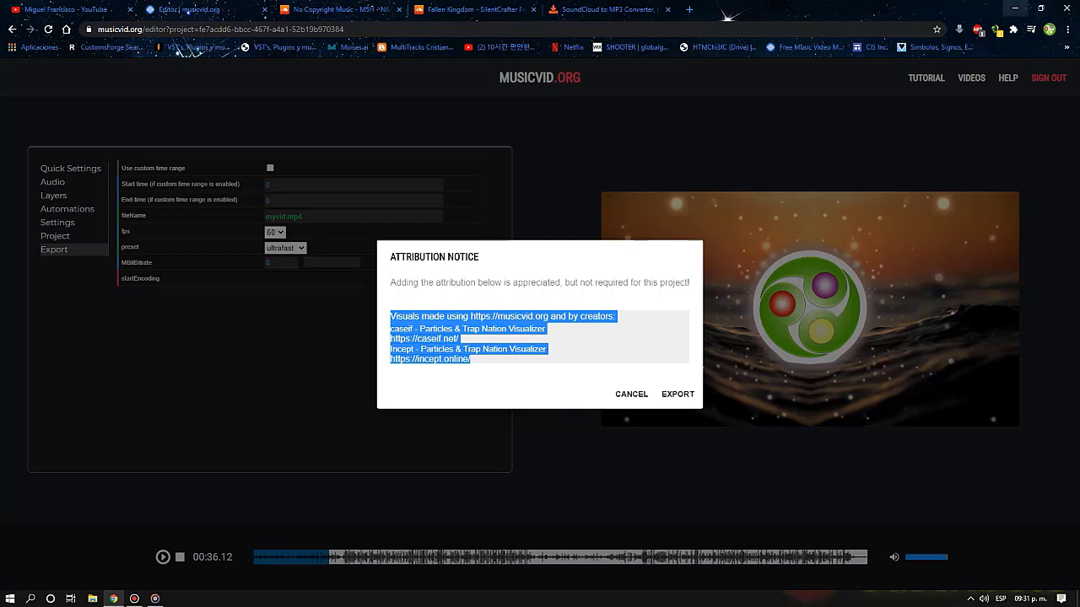
Open the creative commons text file on the desktop and paste the copied credits a few lines below its last entry
left_click(1016, 8)
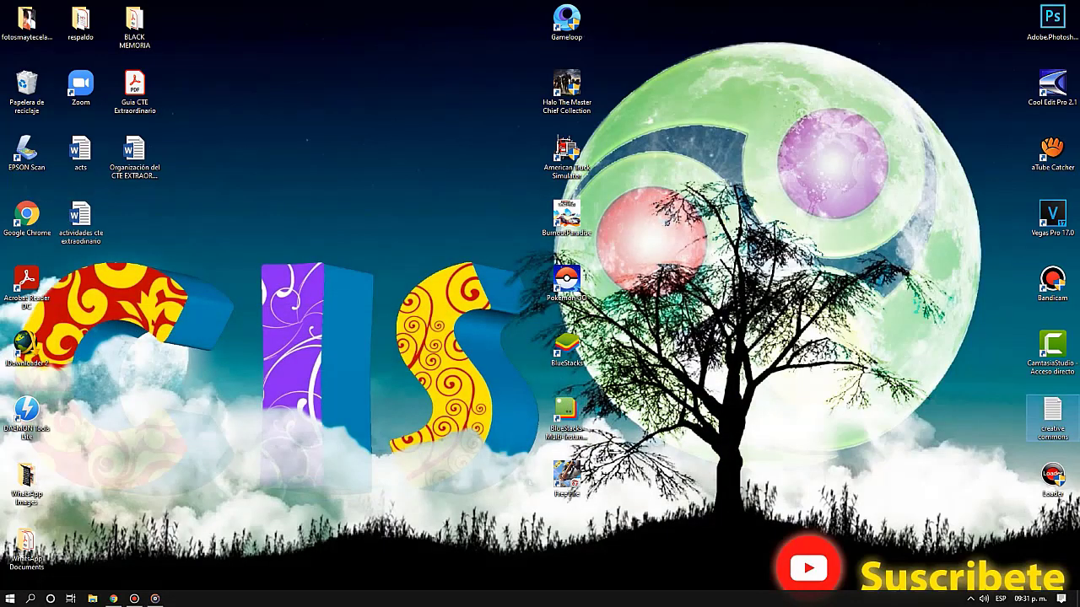
double_click(1052, 417)
left_click(420, 445)
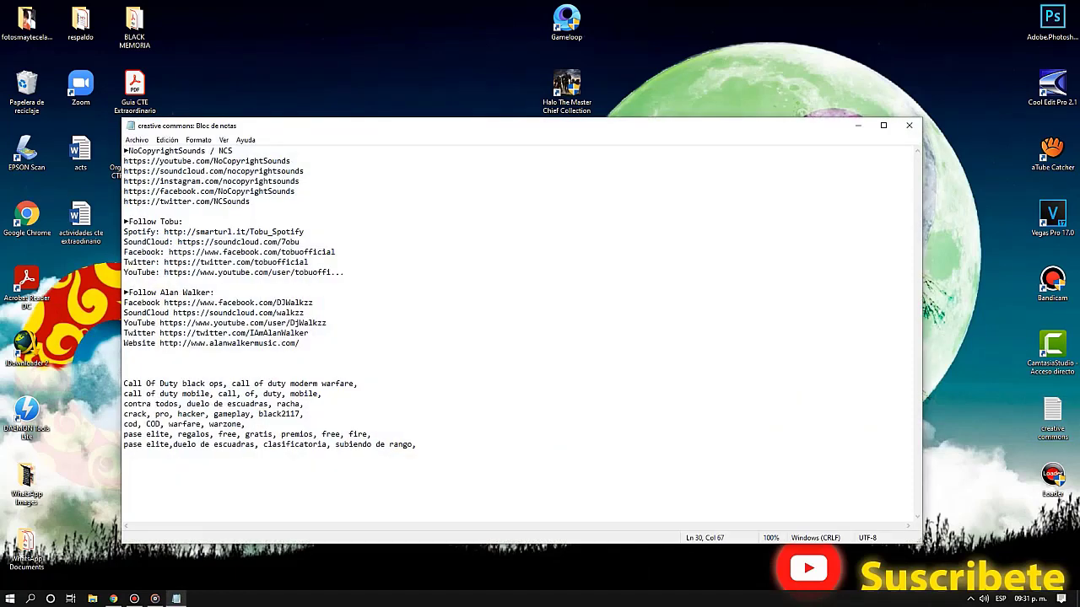
key("Return")
key("Return")
key("Return")
key("Return")
key("Return")
key("ctrl+v")
Remove the blank lines between the pasted musicvid.org credits so that they form one compact block
left_click(182, 515)
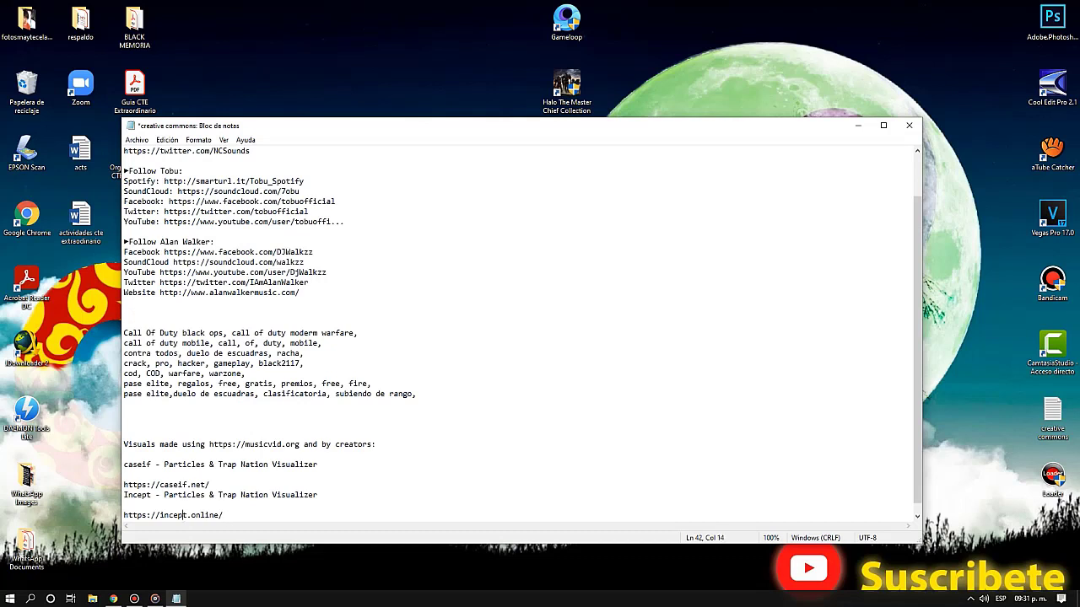
key("Delete")
key("Up")
key("Up")
key("Up")
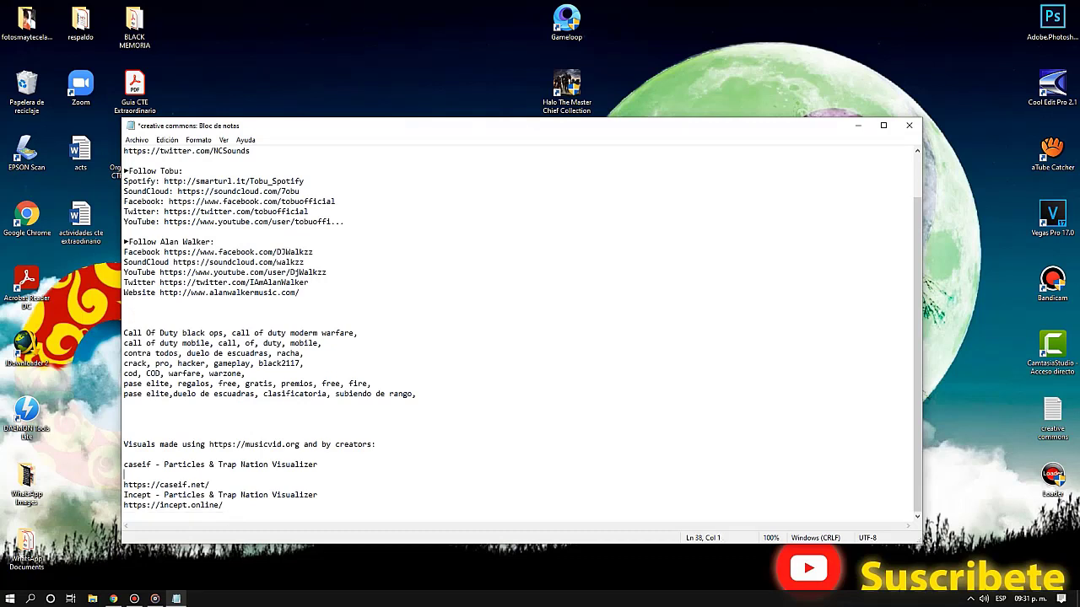
key("Delete")
key("Up")
key("Up")
key("Delete")
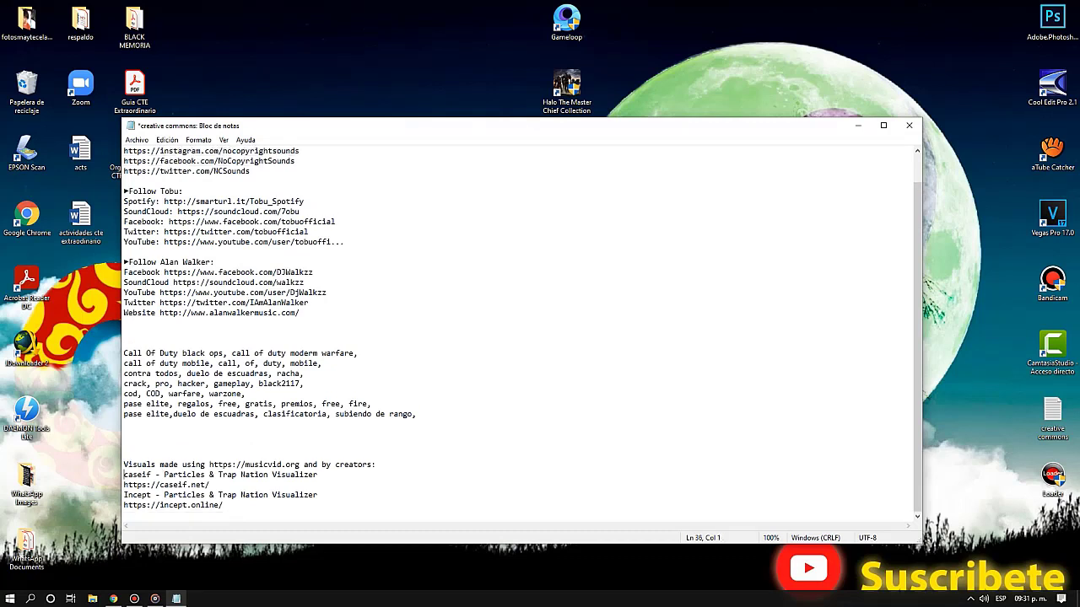
left_click(223, 505)
Return to musicvid.org in Chrome and confirm the video export from the attribution notice
left_click(113, 599)
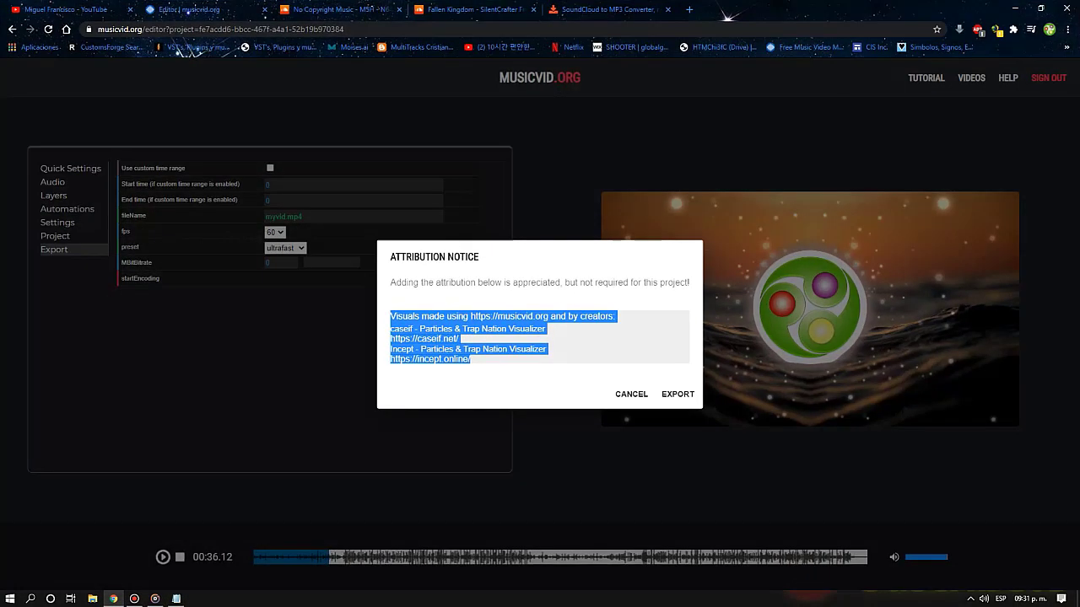
left_click(634, 356)
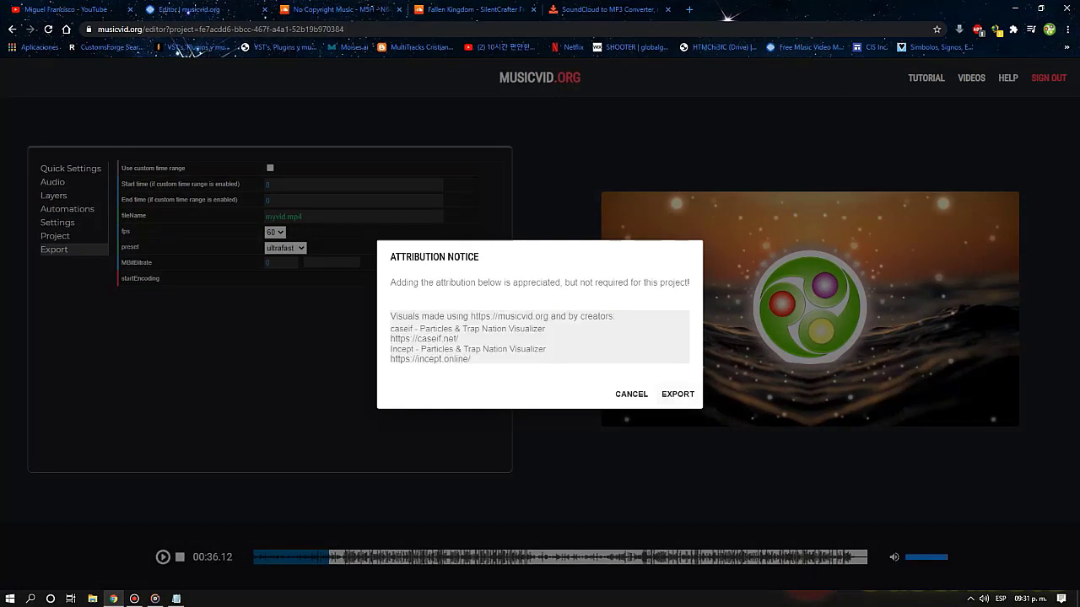
left_click(678, 394)
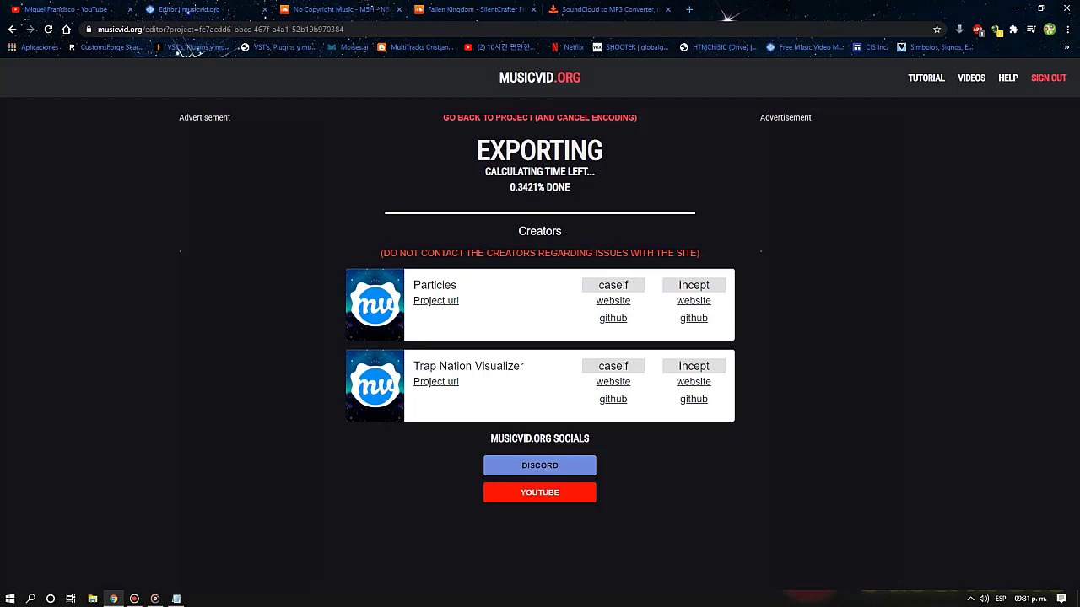
Go to the M5H - N64 track page on SoundCloud and select its Creative Commons licence sentence
key("ctrl+5")
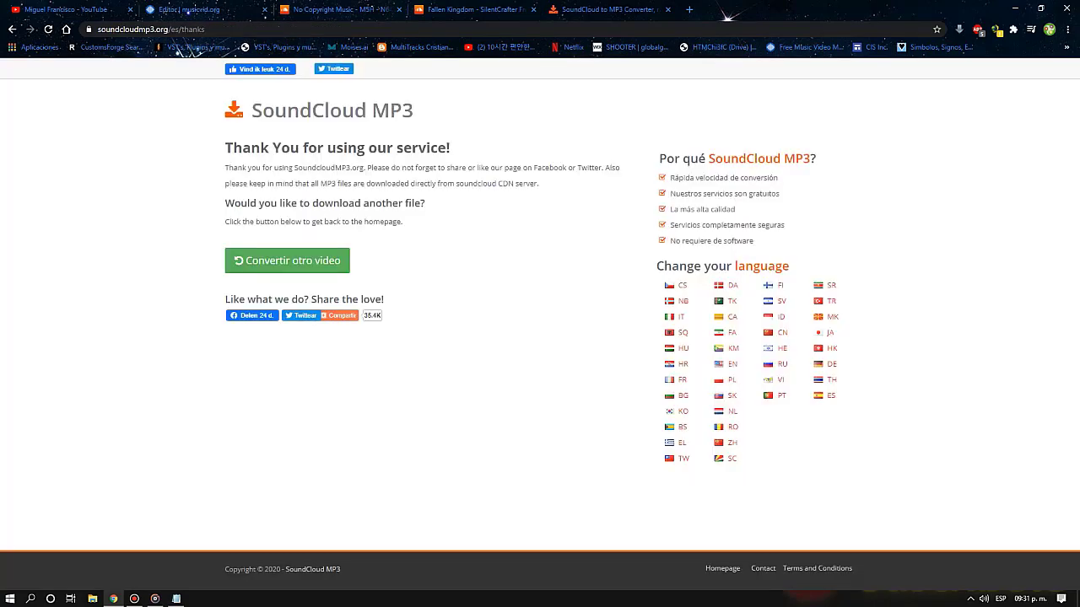
key("ctrl+4")
key("ctrl+3")
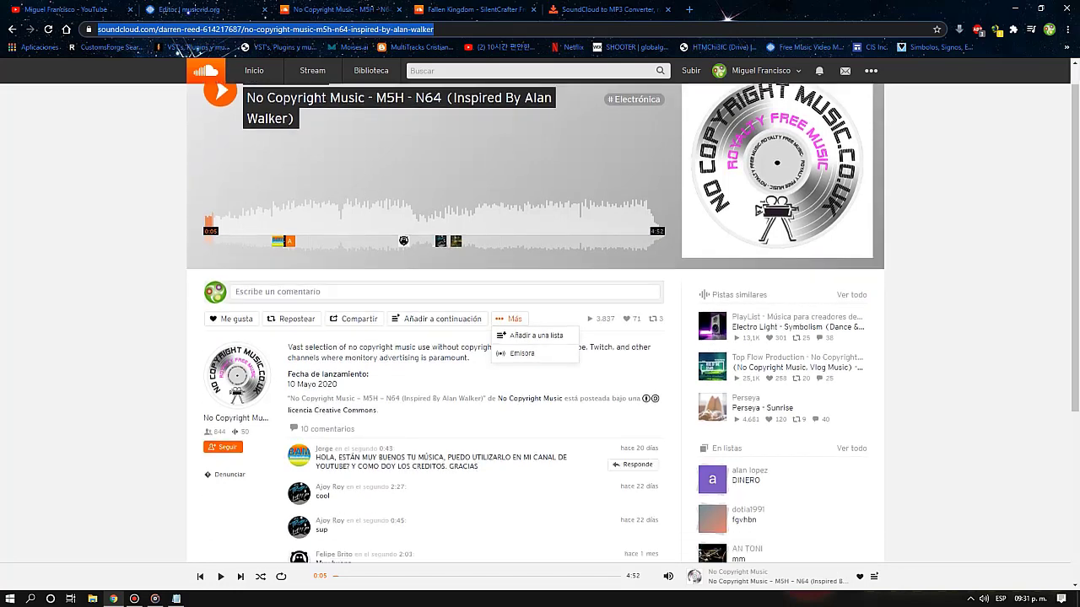
scroll(535, 323, "down", 1)
left_click_drag(643, 370, 289, 370)
left_click(355, 392)
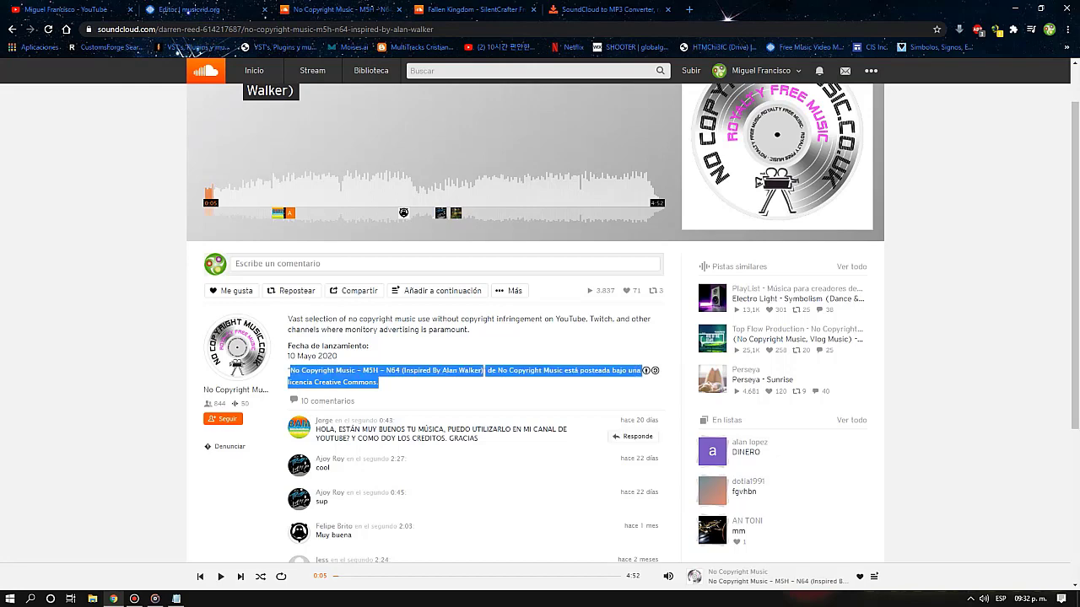
Add the M5H - N64 Creative Commons licence sentence to the creative commons note, one blank line below the musicvid.org credits
left_click(176, 599)
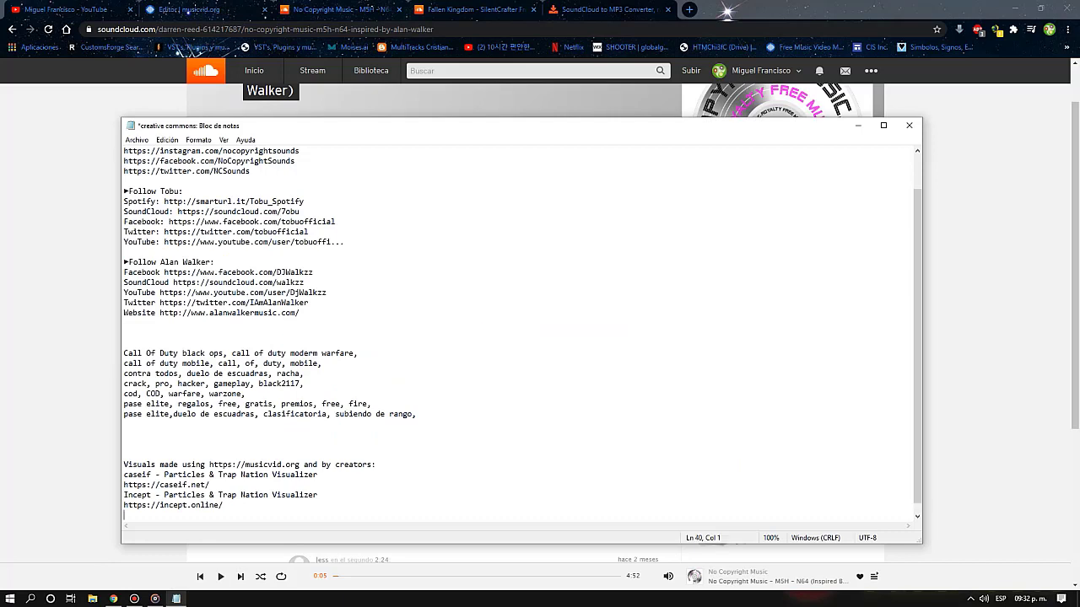
key("Return")
key("Return")
type("No Copyright Music - M5H - N64 (Inspired By Alan Walker) de No Copyright Music está posteada bajo una  licencia Creative Commons.")
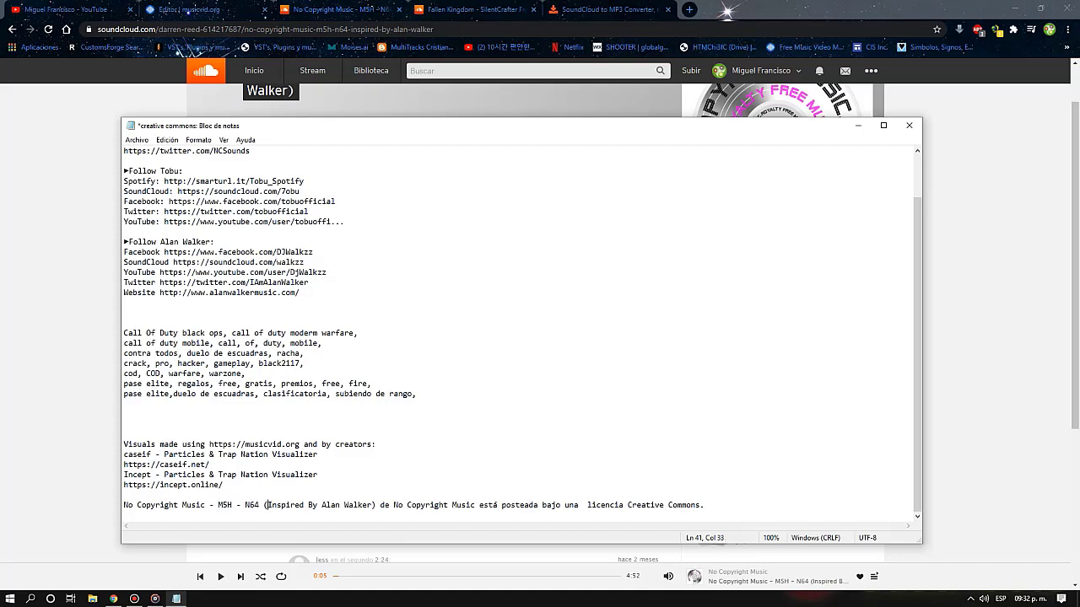
Review "Inspired By Alan Walker" in the licence line together with the "Follow Alan Walker" link block in the note
left_click_drag(266, 504, 368, 505)
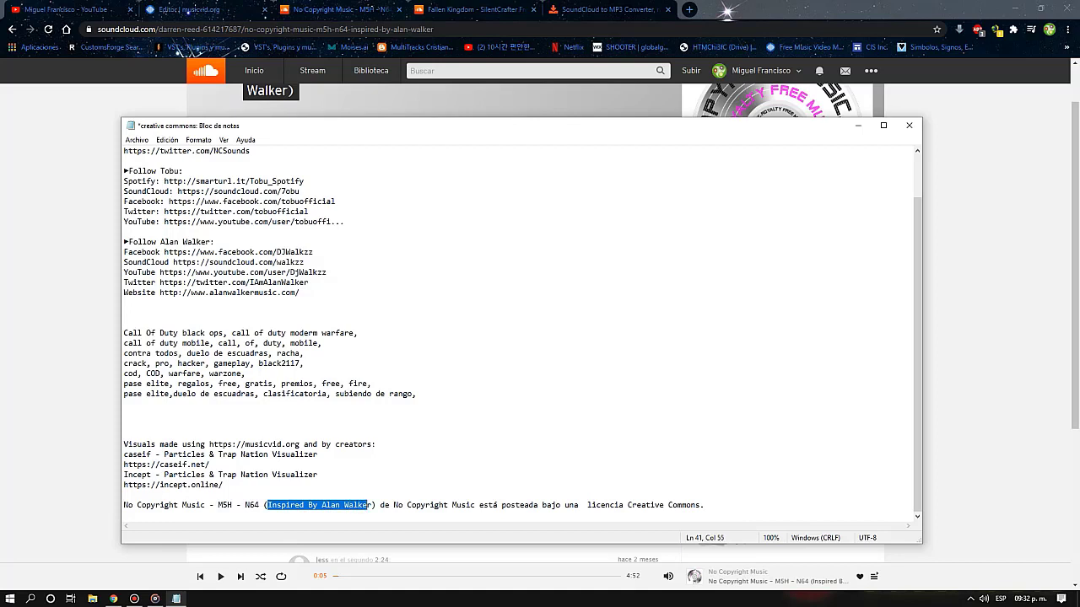
left_click(124, 494)
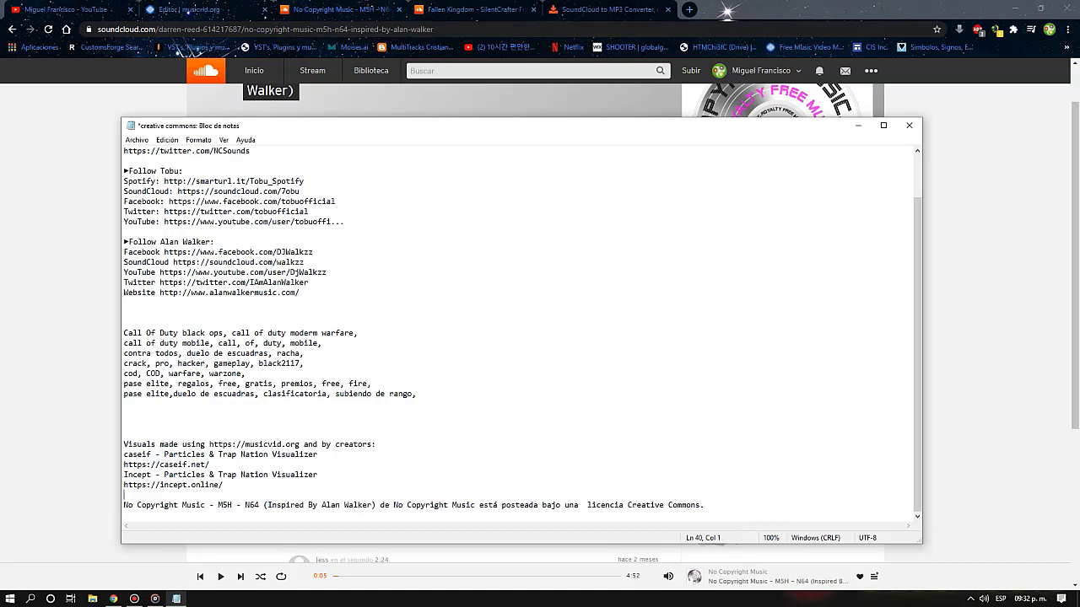
scroll(522, 332, "up", 1)
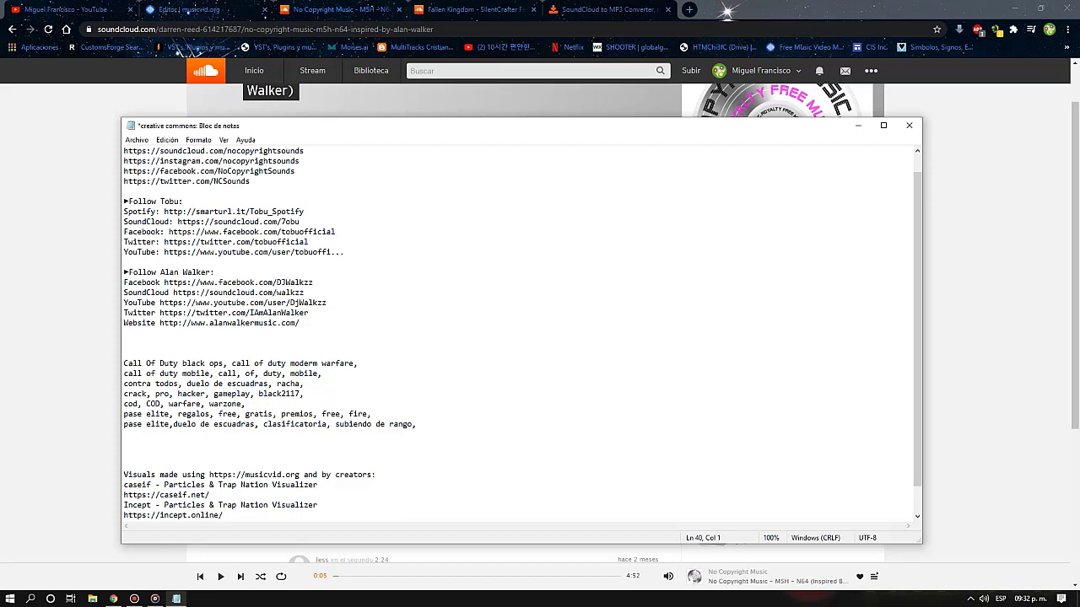
left_click_drag(299, 323, 124, 272)
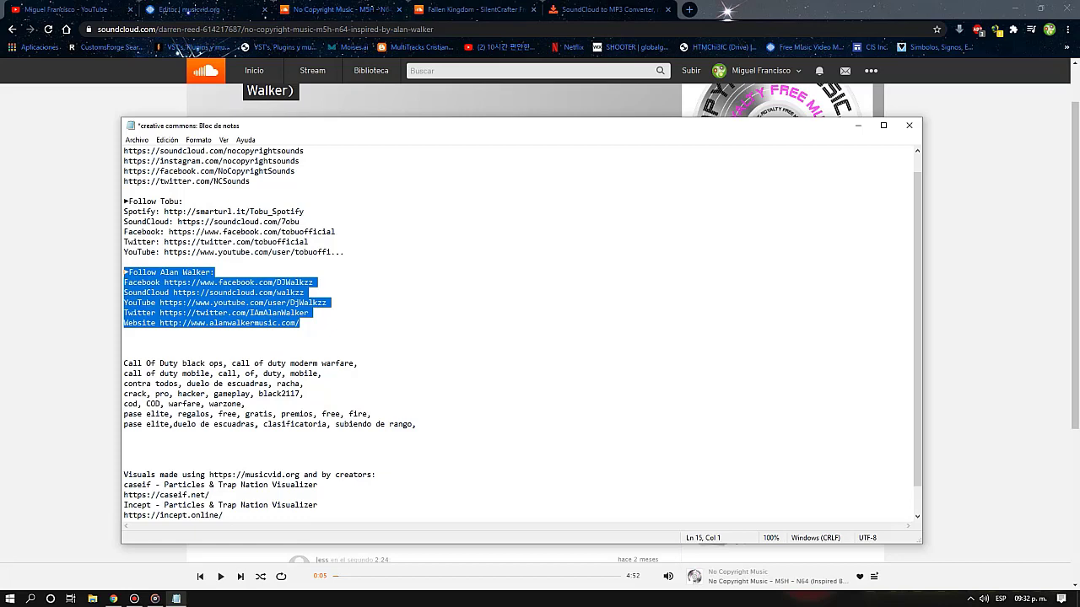
left_click(291, 302)
scroll(290, 302, "down", 1)
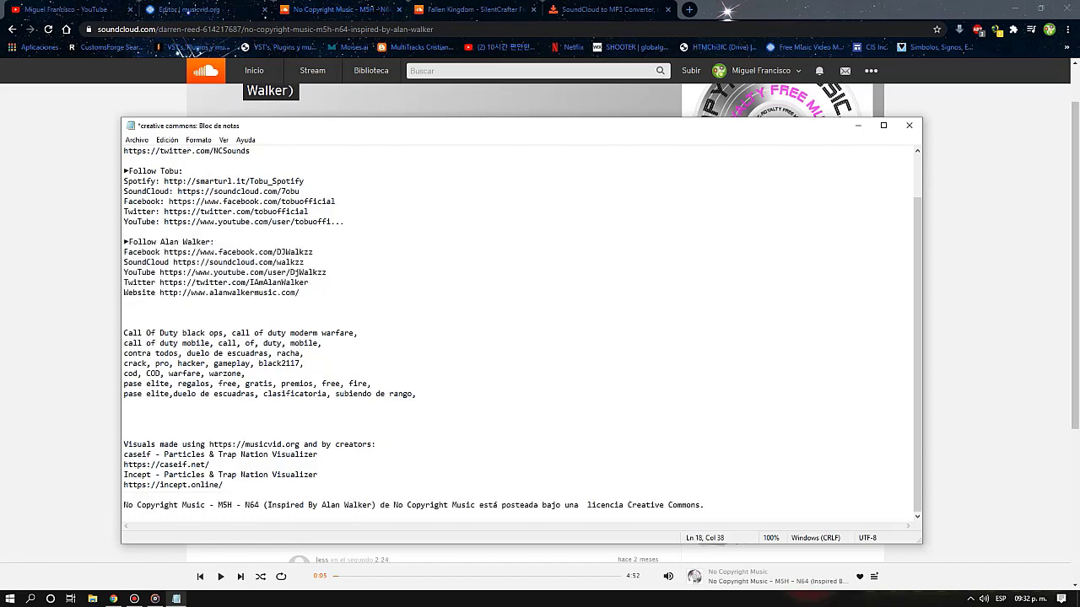
left_click_drag(300, 293, 124, 242)
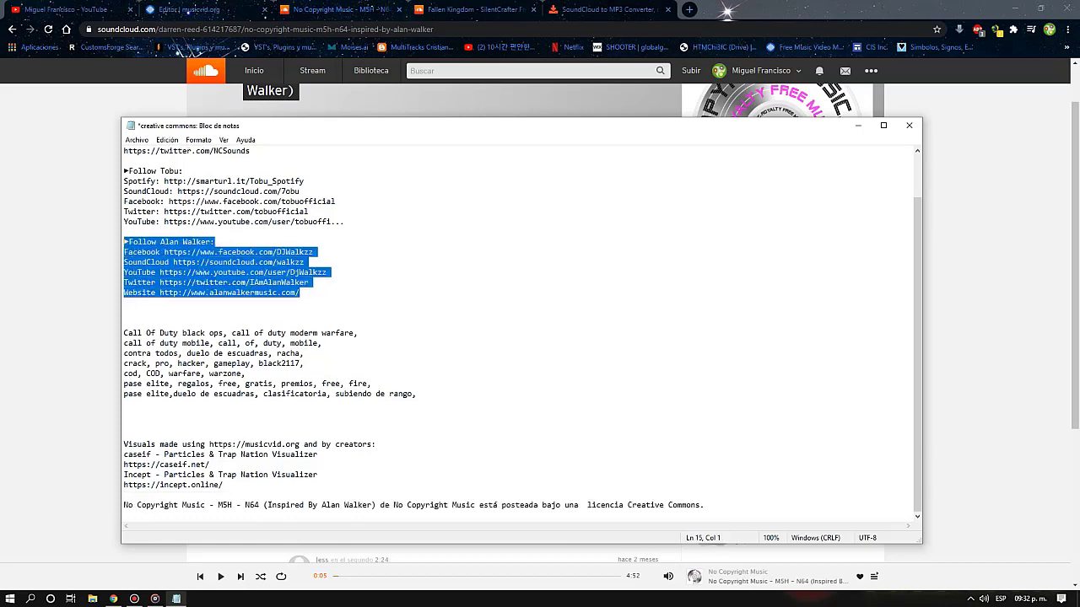
left_click(125, 494)
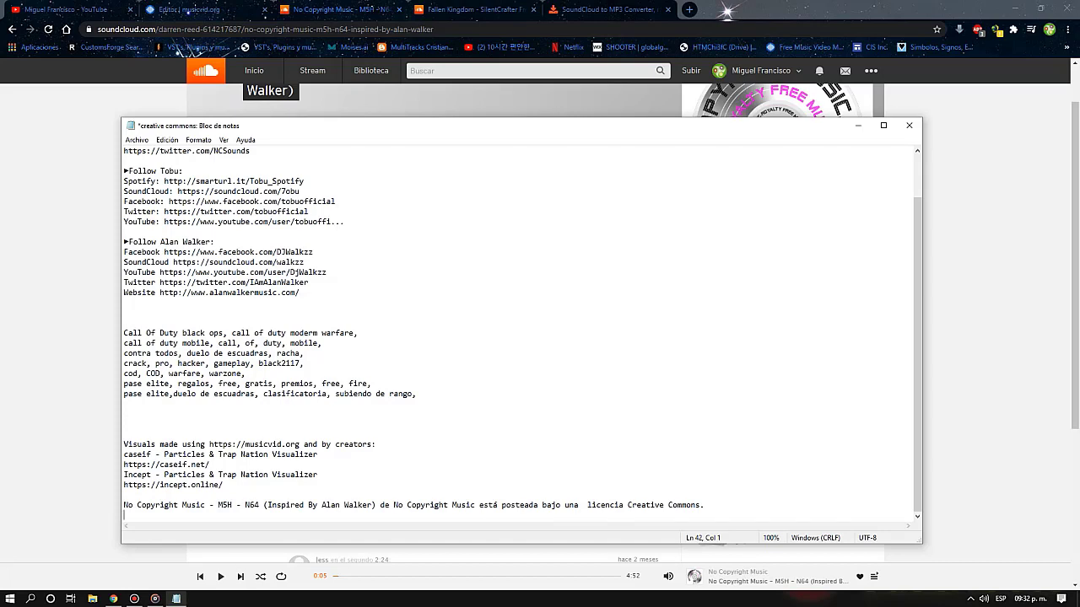
key("Return")
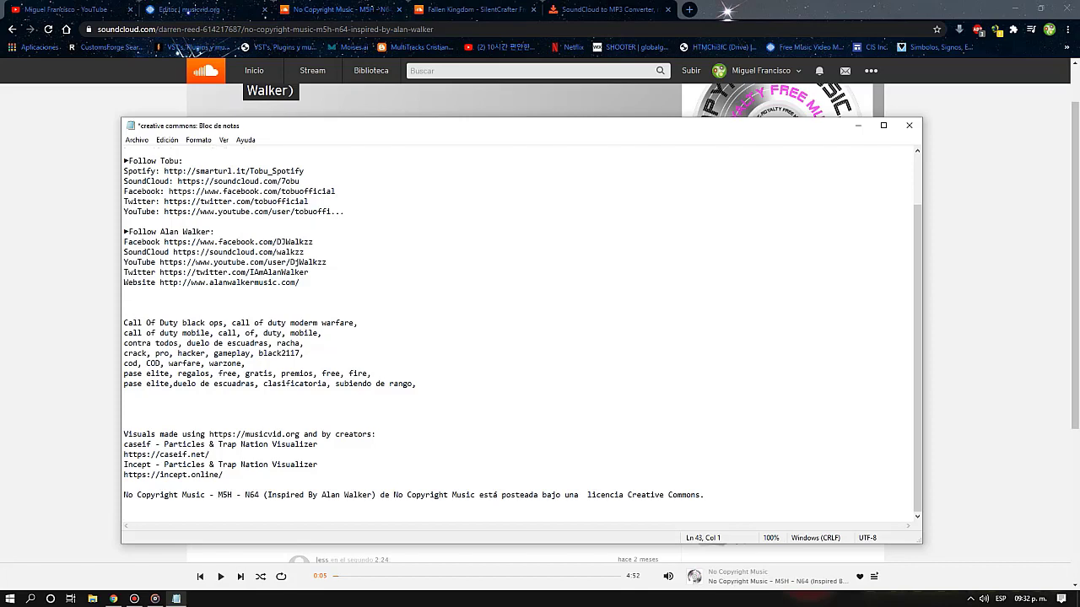
scroll(917, 355, "up", 2)
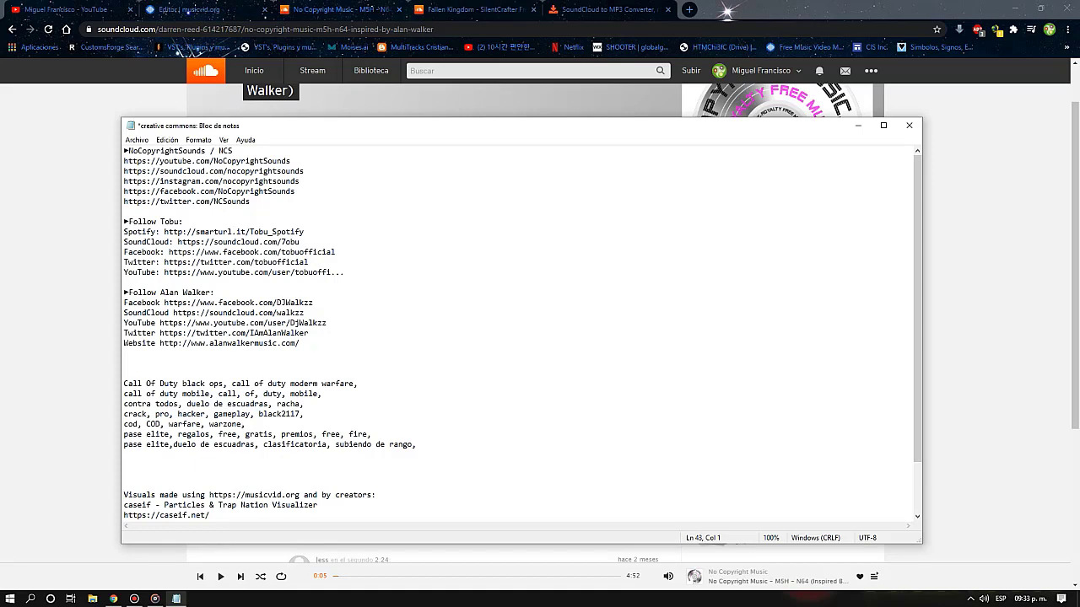
scroll(917, 337, "down", 2)
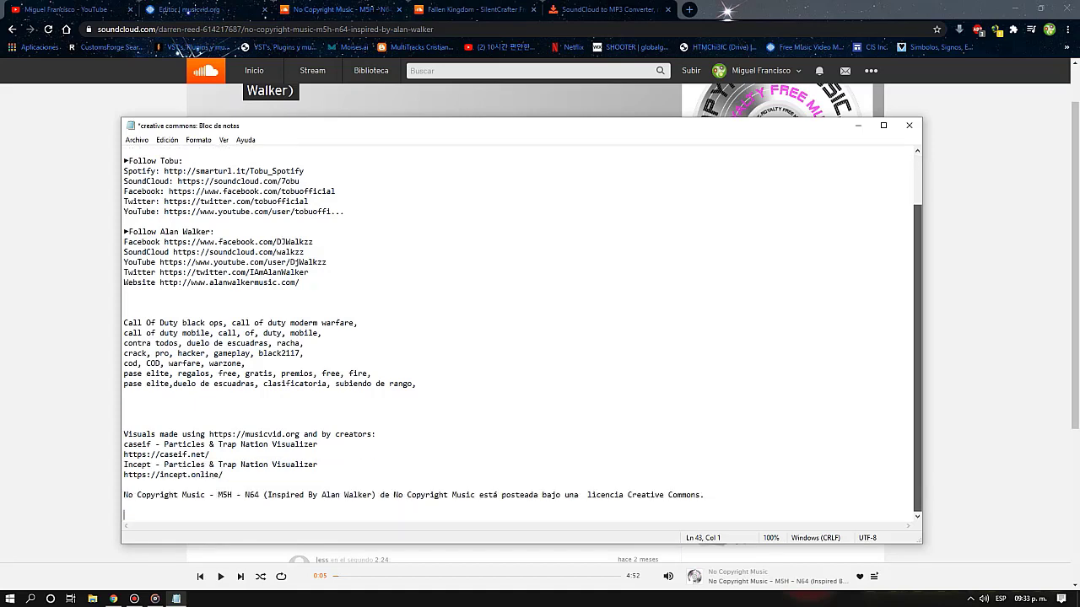
scroll(523, 334, "up", 2)
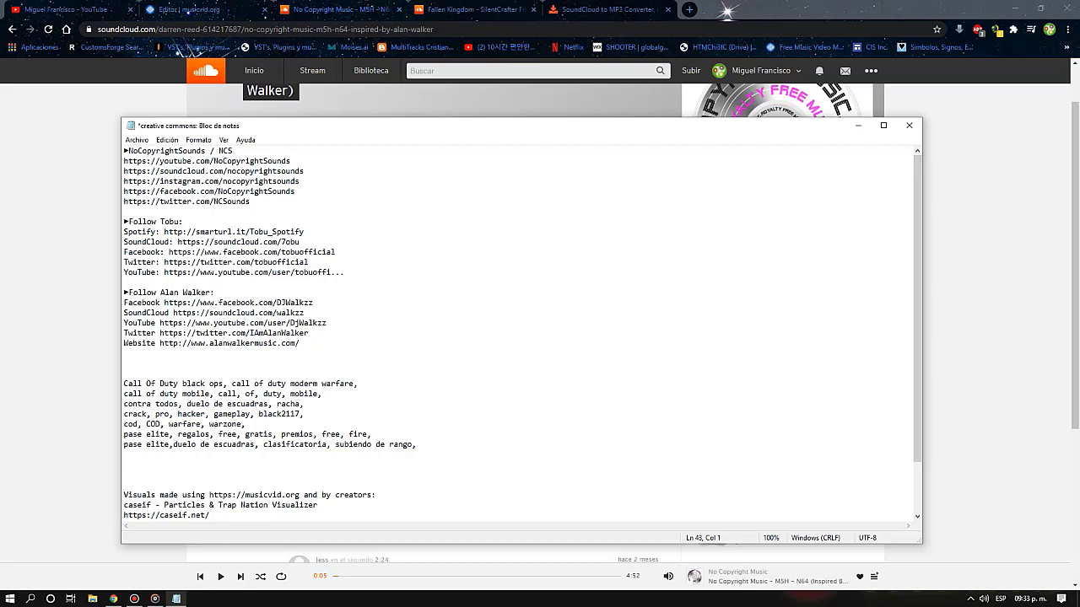
scroll(917, 337, "down", 2)
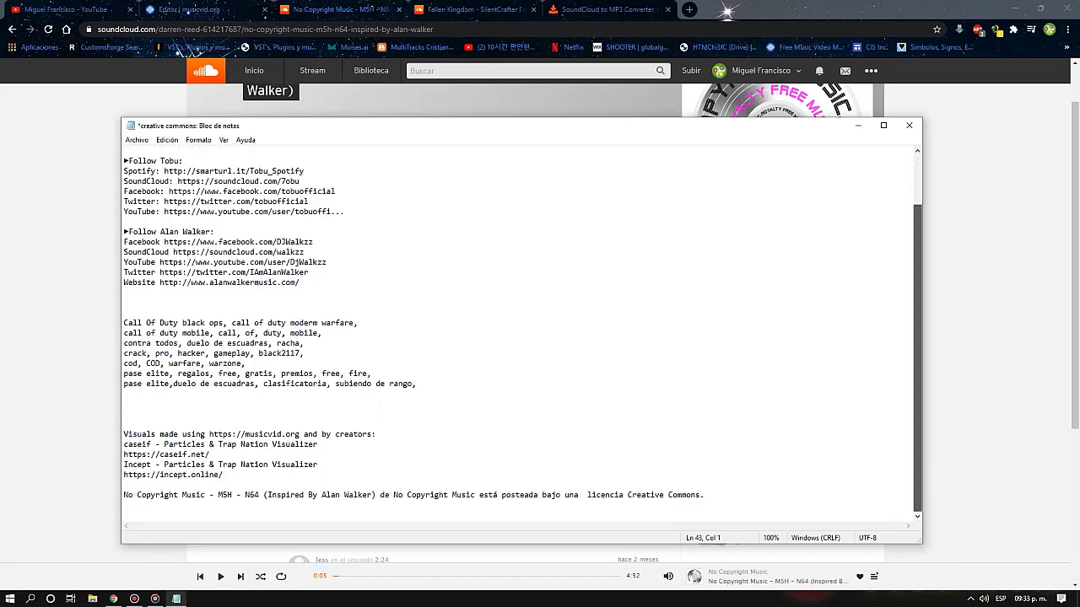
scroll(917, 337, "up", 1)
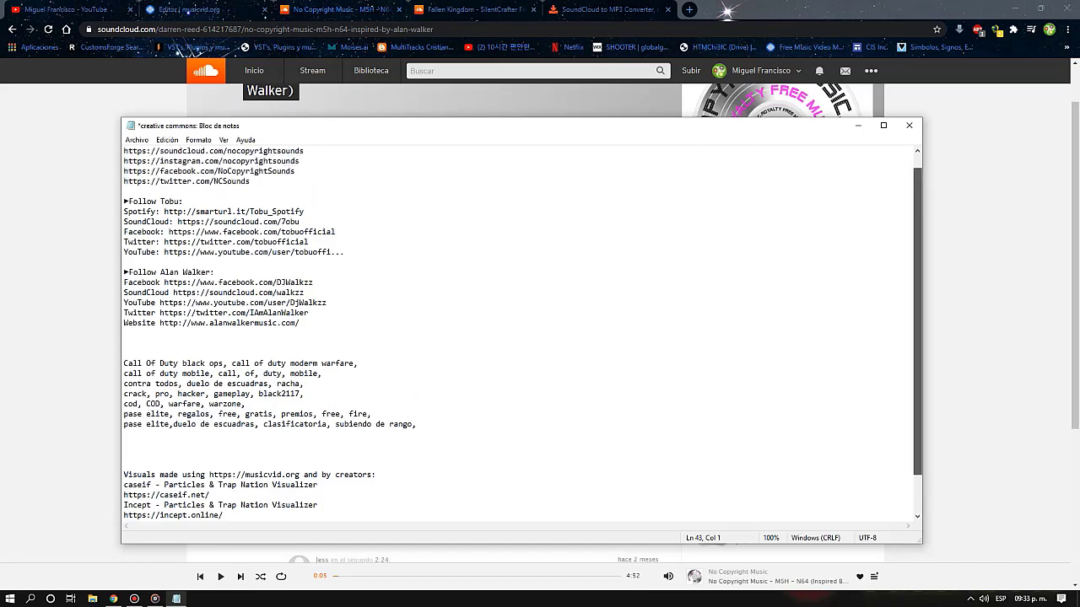
scroll(916, 337, "down", 1)
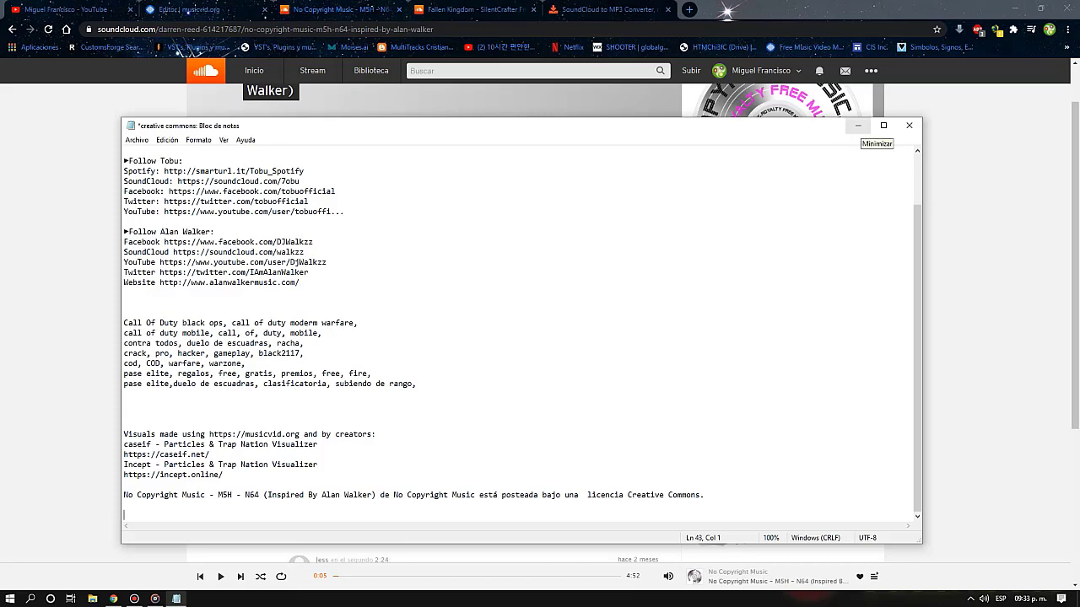
Copy the M5H - N64 track page's web address from SoundCloud and add it to the note below the Creative Commons licence sentence
scroll(917, 337, "up", 2)
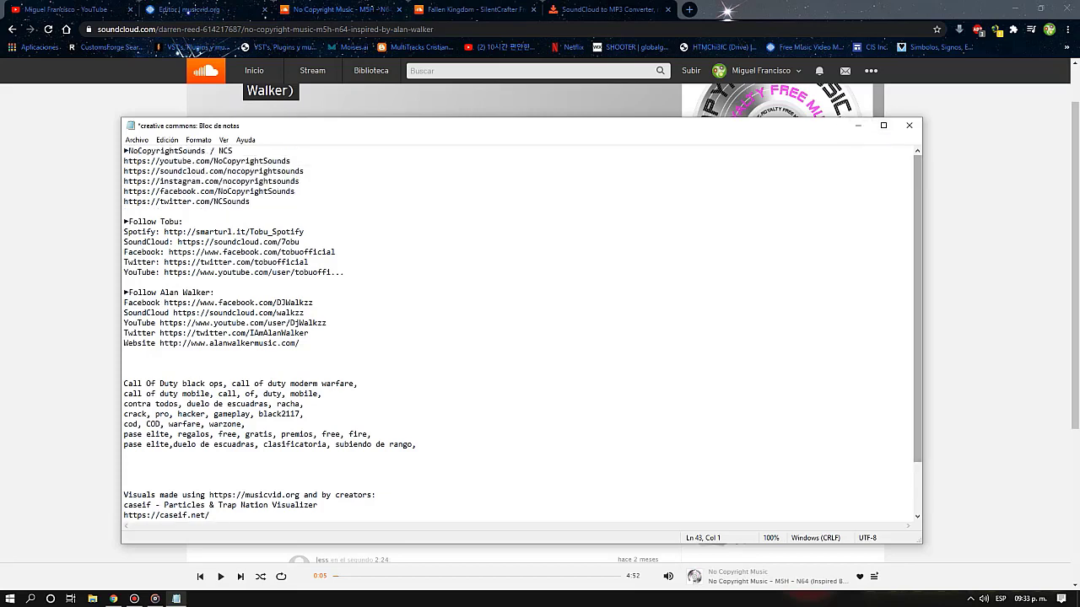
scroll(916, 337, "down", 2)
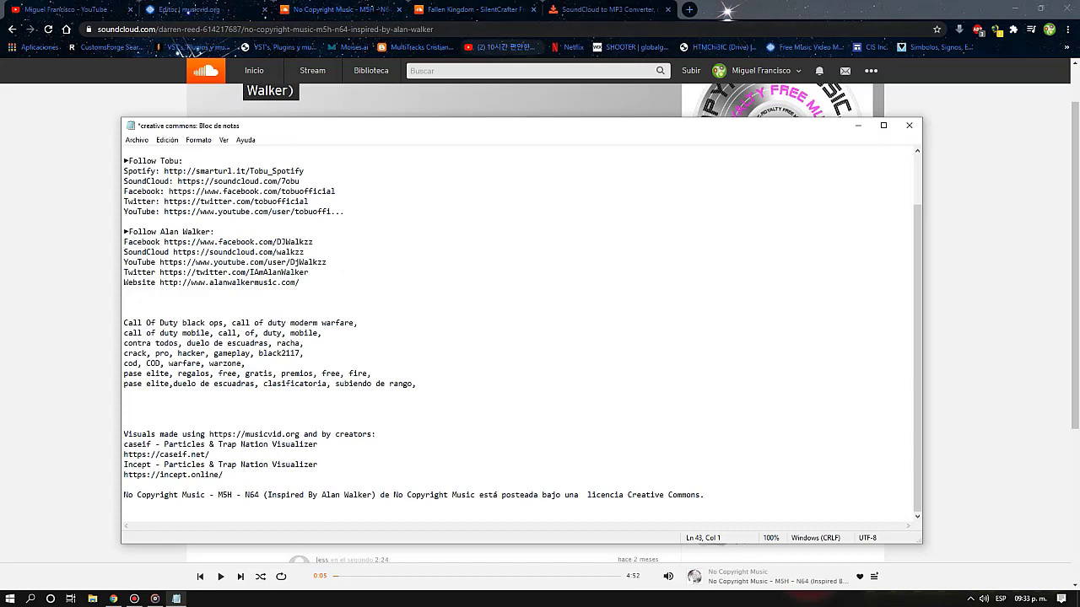
key("alt+Tab")
key("ctrl+l")
key("ctrl+c")
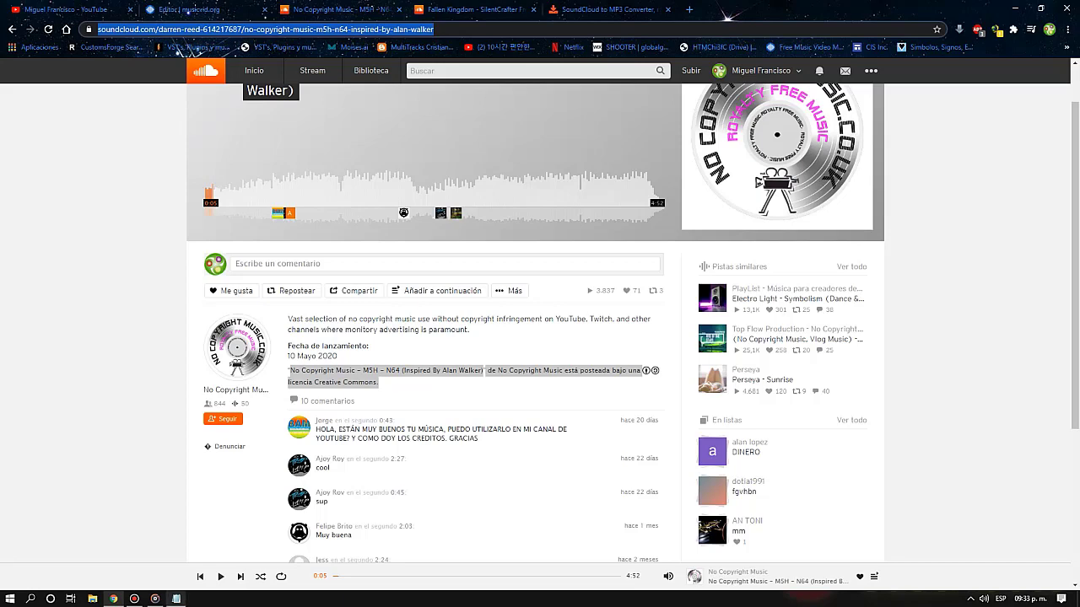
key("alt+Tab")
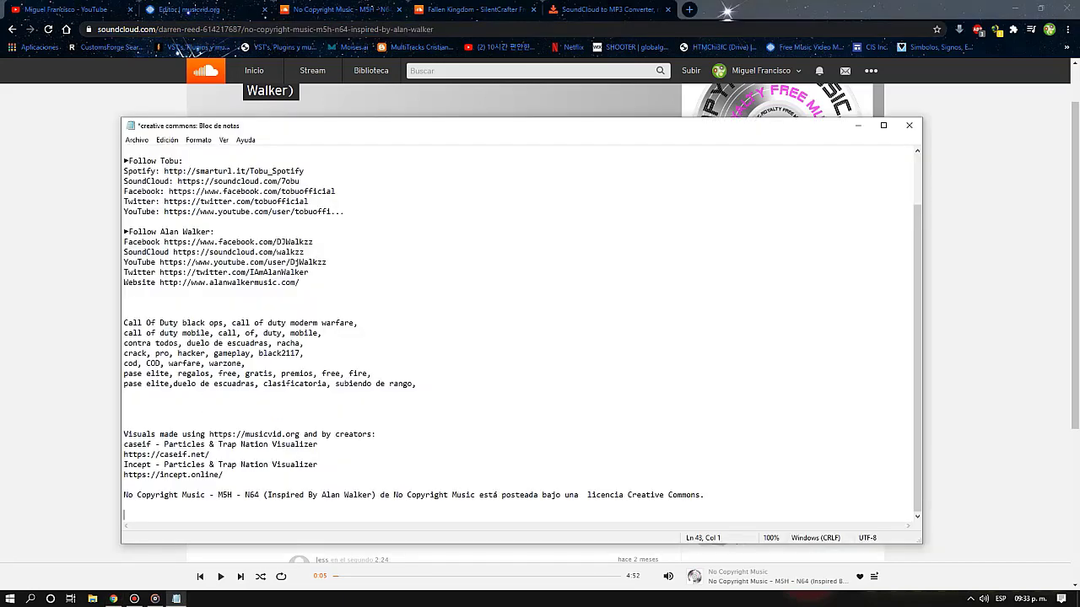
key("ctrl+v")
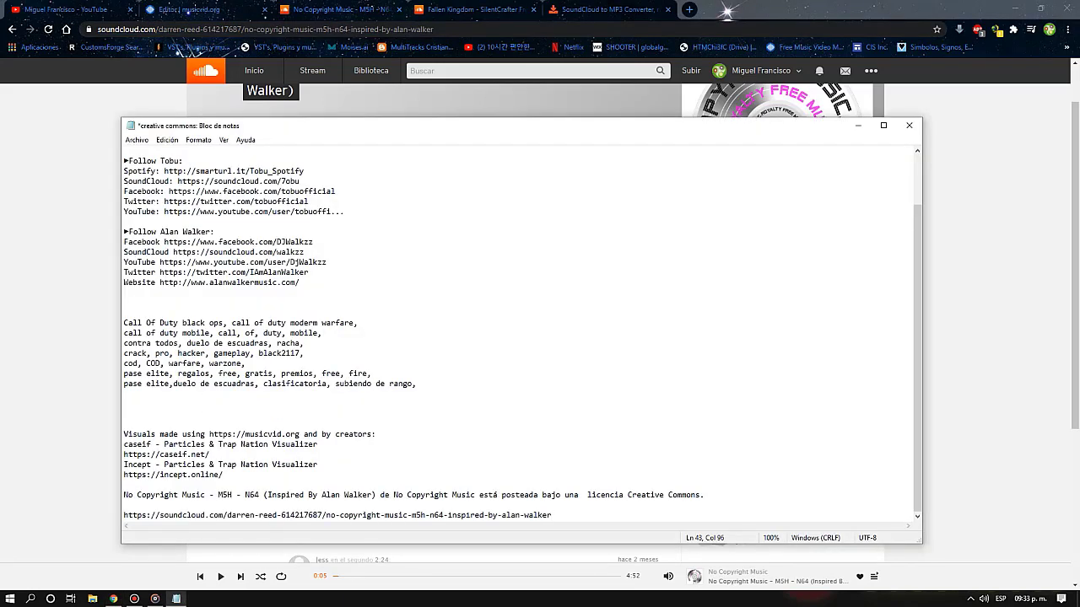
Highlight the whole credits block in the note, from the "Visuals made using" line to the SoundCloud link, and clear the selection
mouse_move(552, 515)
left_mouse_down()
mouse_move(123, 495)
mouse_move(123, 444)
mouse_move(133, 433)
mouse_move(126, 474)
mouse_move(552, 515)
left_mouse_up()
left_click(164, 464)
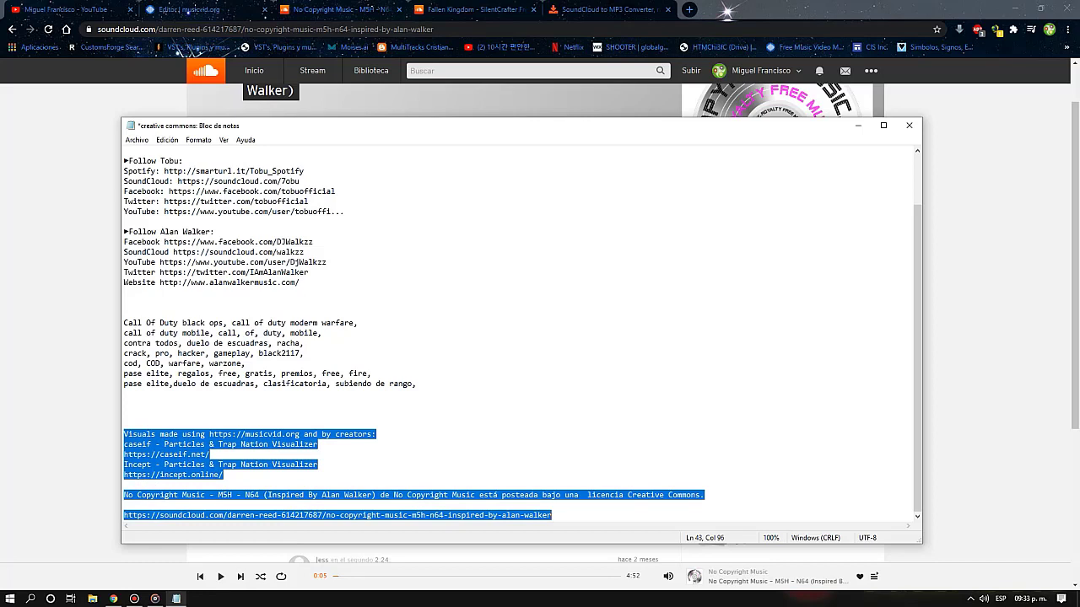
left_click(552, 515)
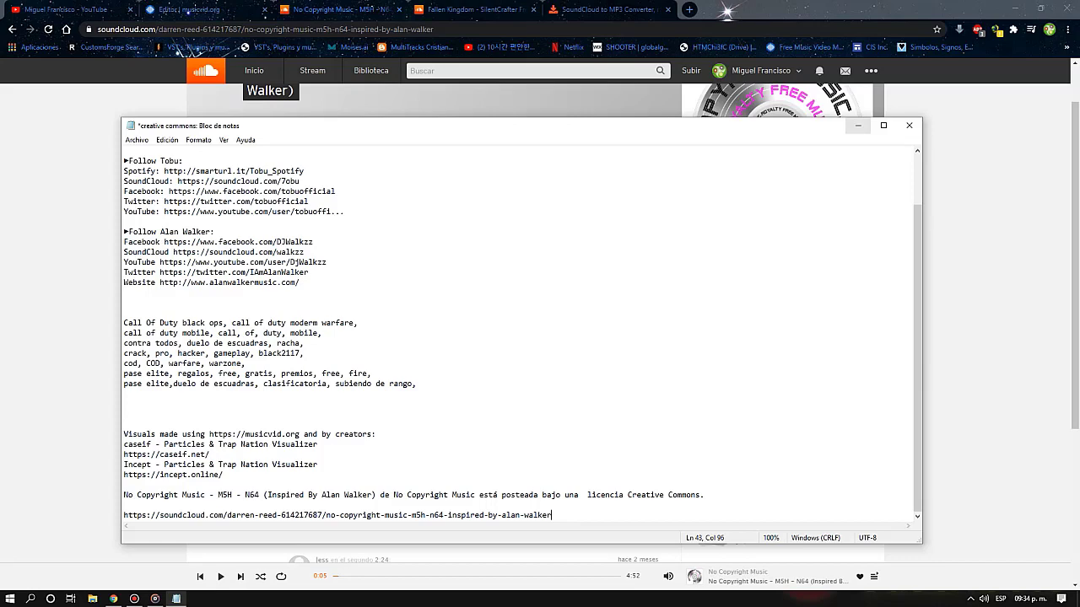
Minimise the note and close the M5H - N64, Fallen Kingdom and SoundCloud to MP3 Converter pages in Chrome
left_click(857, 125)
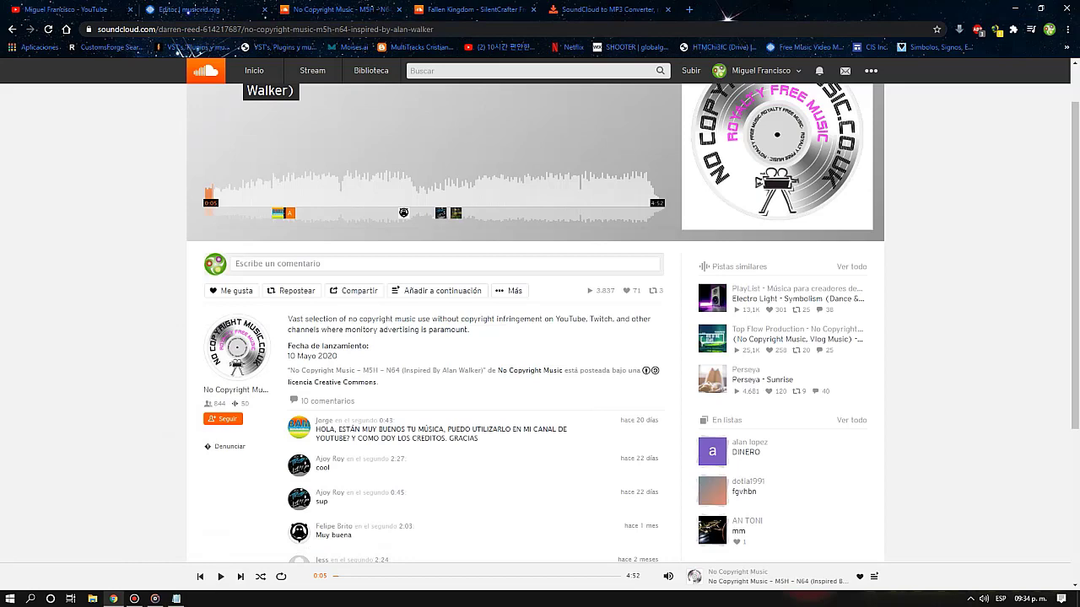
left_click(396, 9)
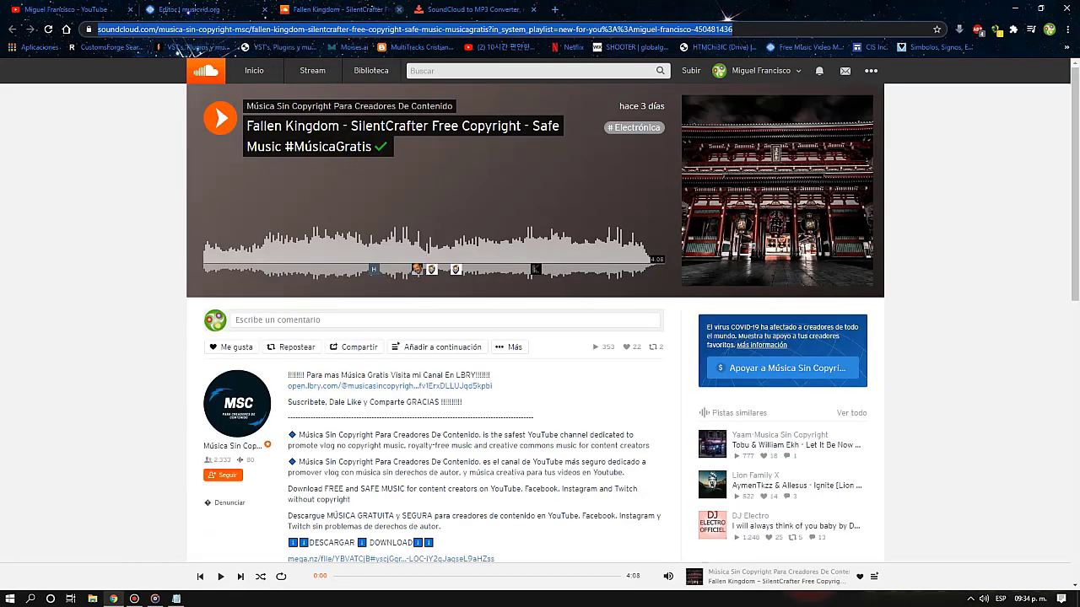
left_click(397, 9)
left_click(399, 9)
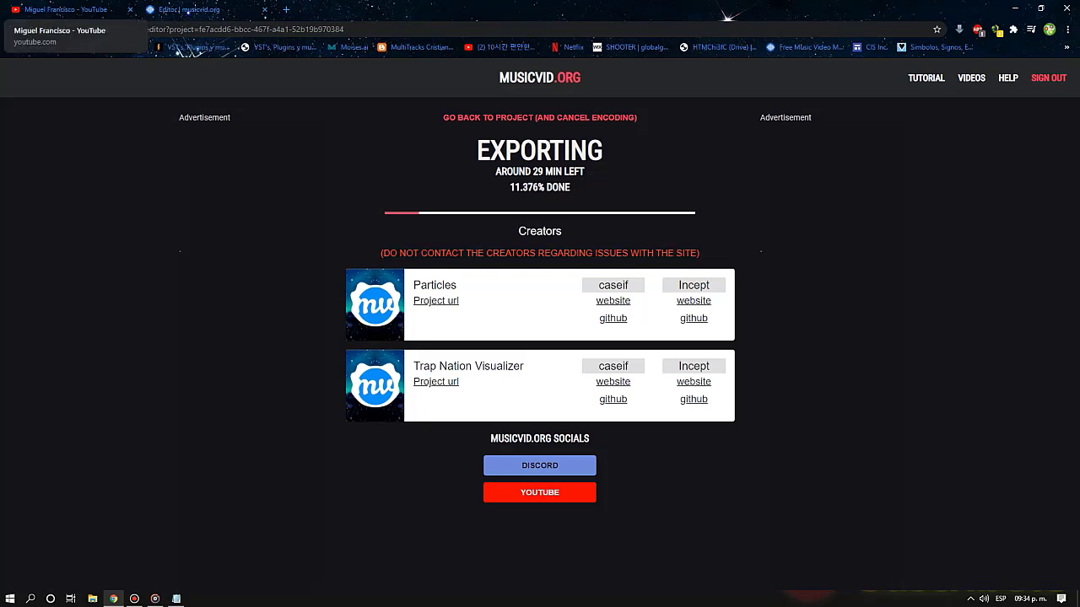
Switch to the YouTube channel page and look through its home page from the banner to the created playlists
left_click(67, 9)
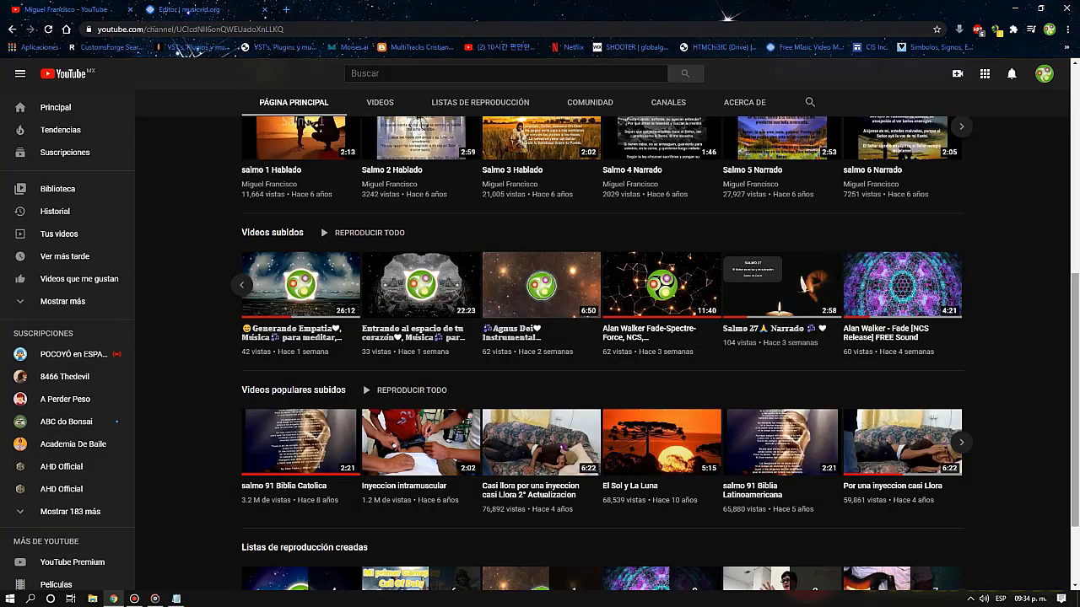
scroll(607, 338, "up", 5)
scroll(607, 338, "up", 1)
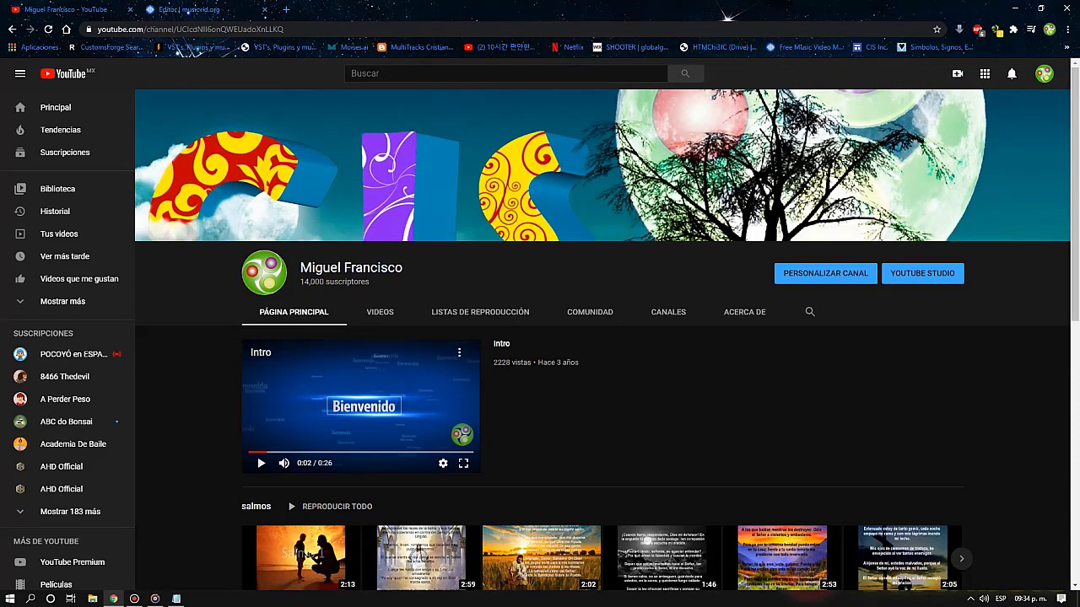
scroll(607, 337, "down", 4)
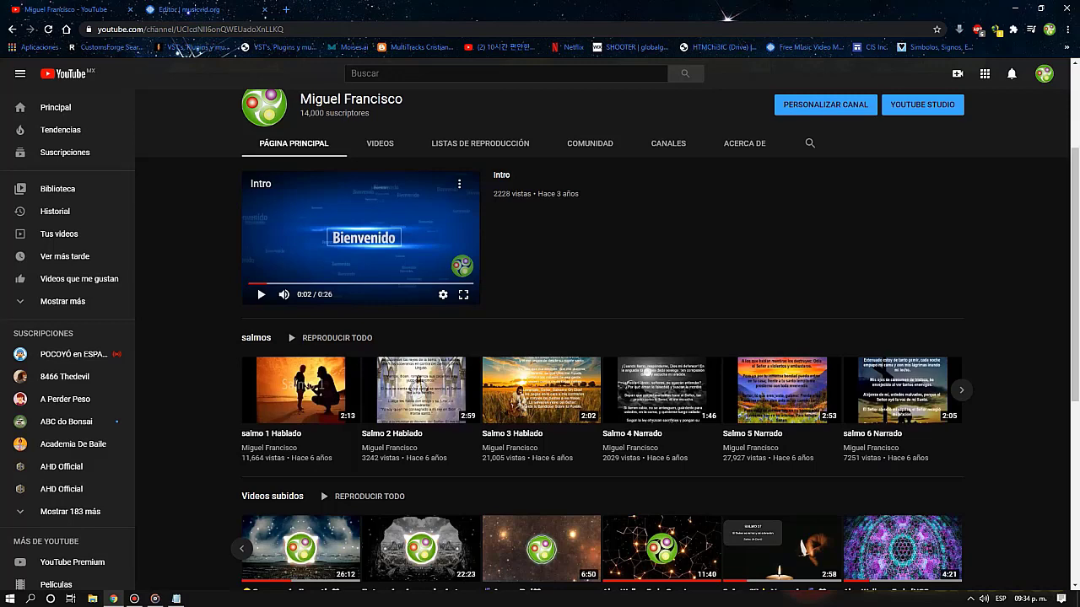
scroll(608, 337, "down", 2)
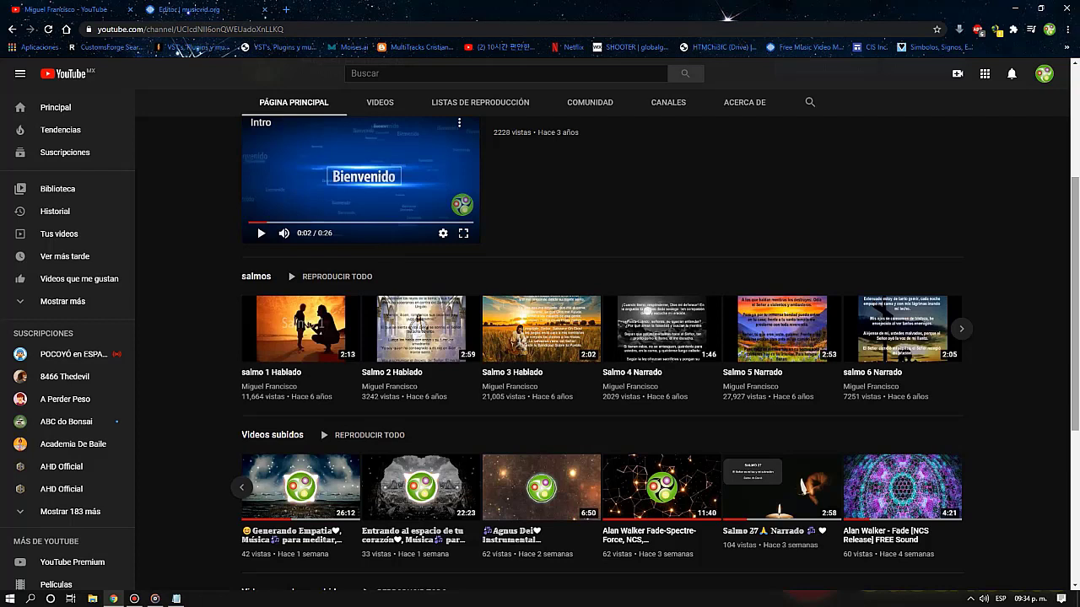
scroll(601, 354, "down", 2)
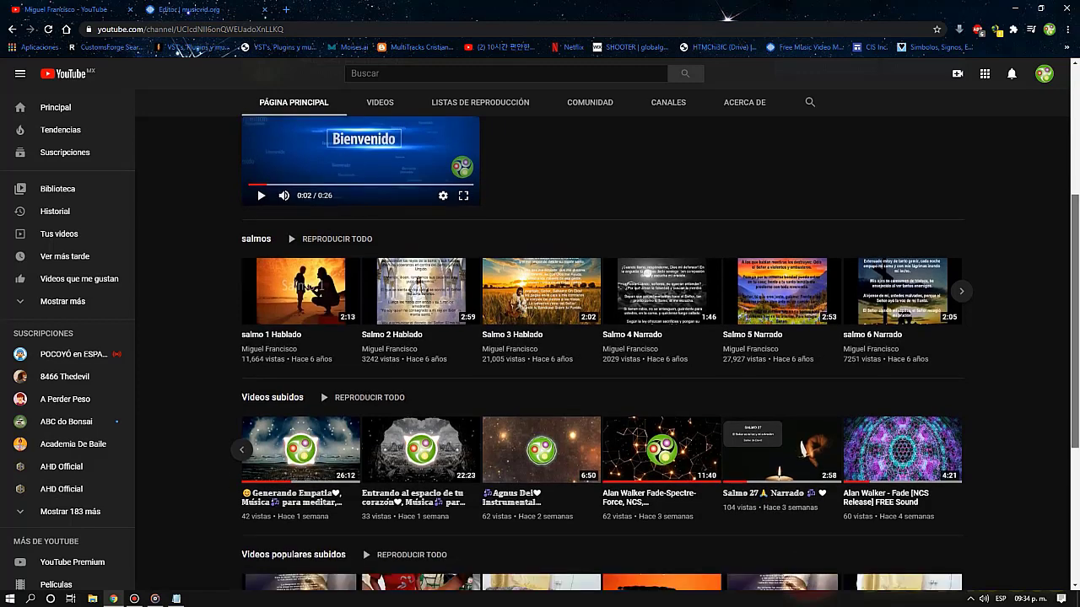
scroll(602, 354, "down", 2)
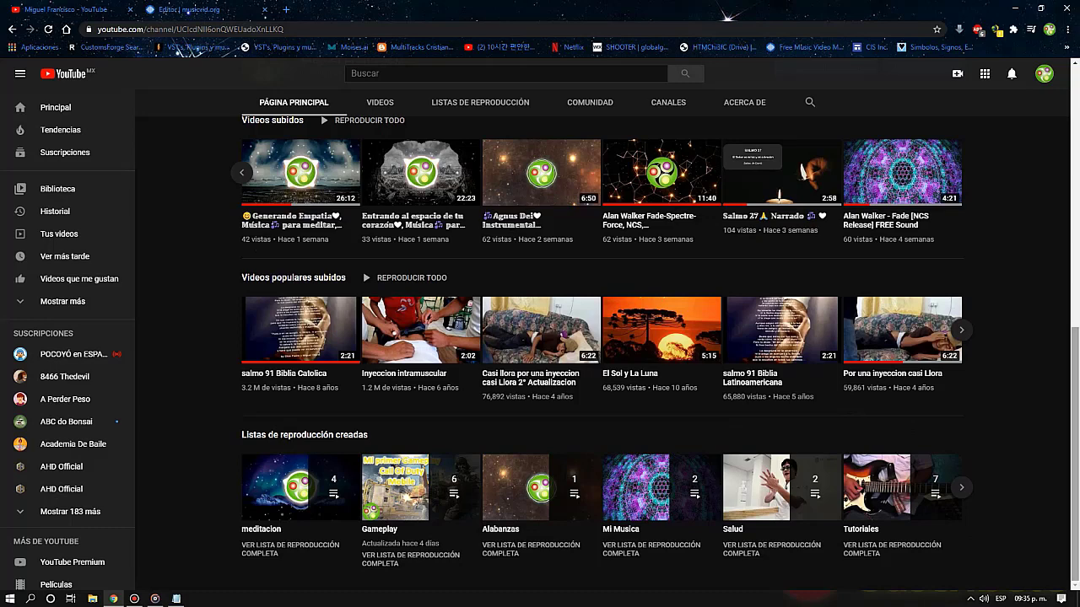
Examine the uploaded videos, popular videos and created playlists sections on the channel's home page
left_click_drag(1074, 455, 1074, 453)
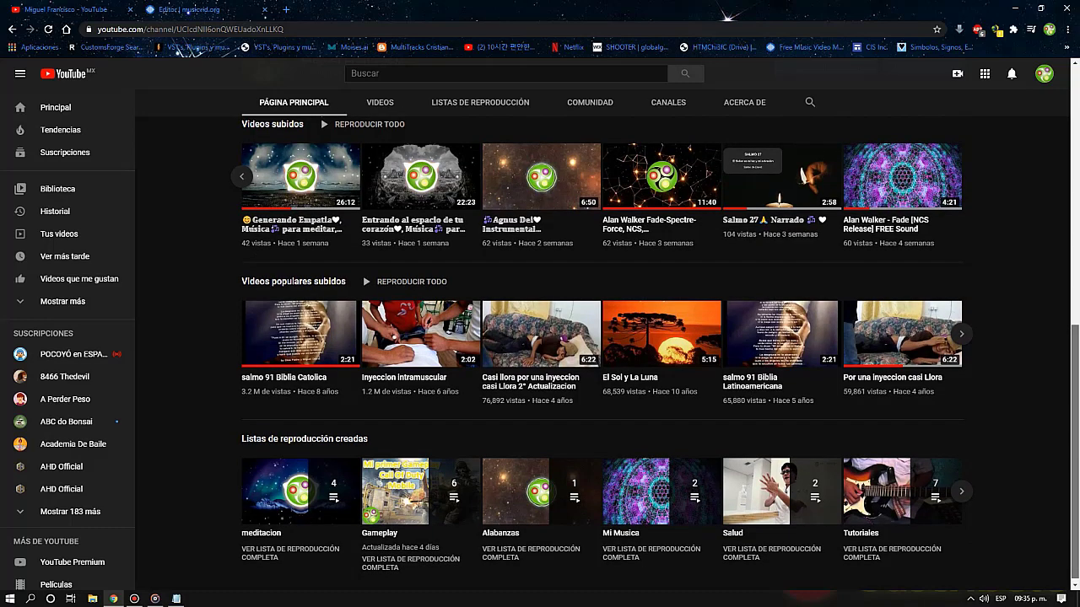
left_click_drag(1074, 451, 1075, 446)
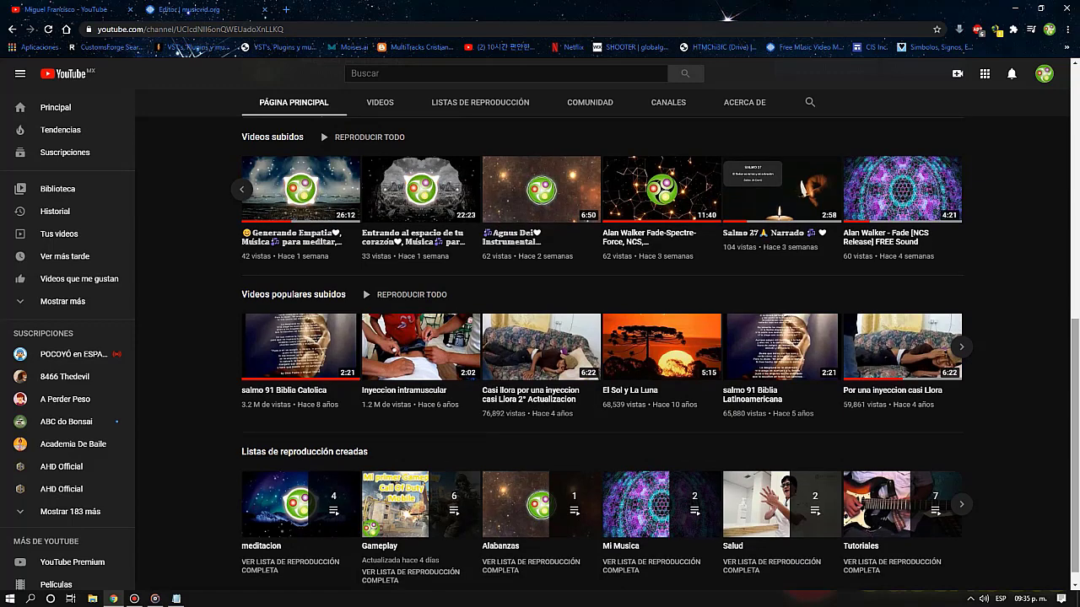
scroll(571, 350, "down", 1)
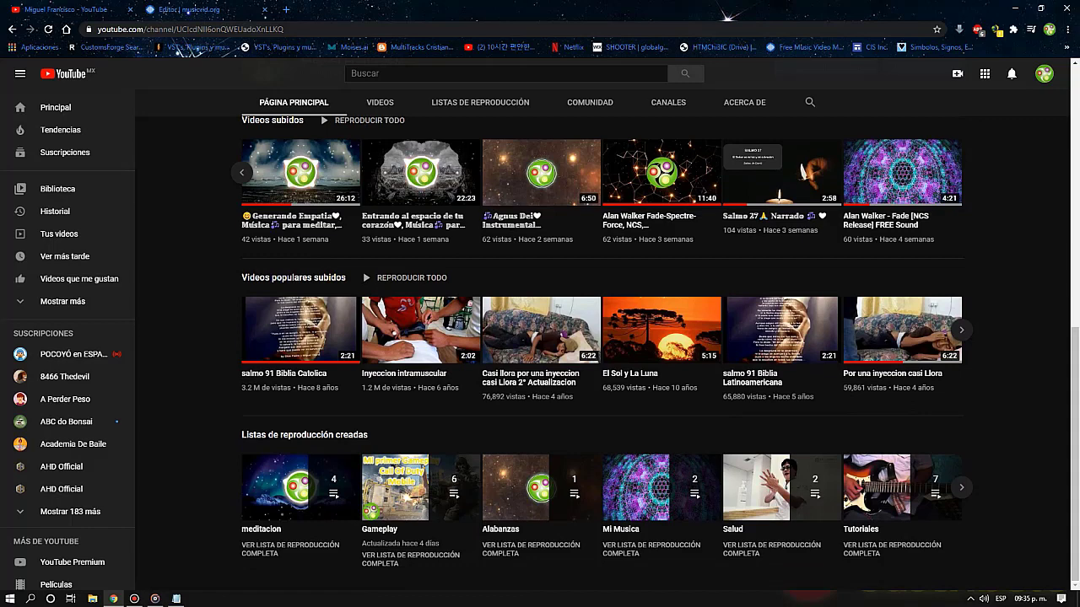
scroll(571, 350, "up", 2)
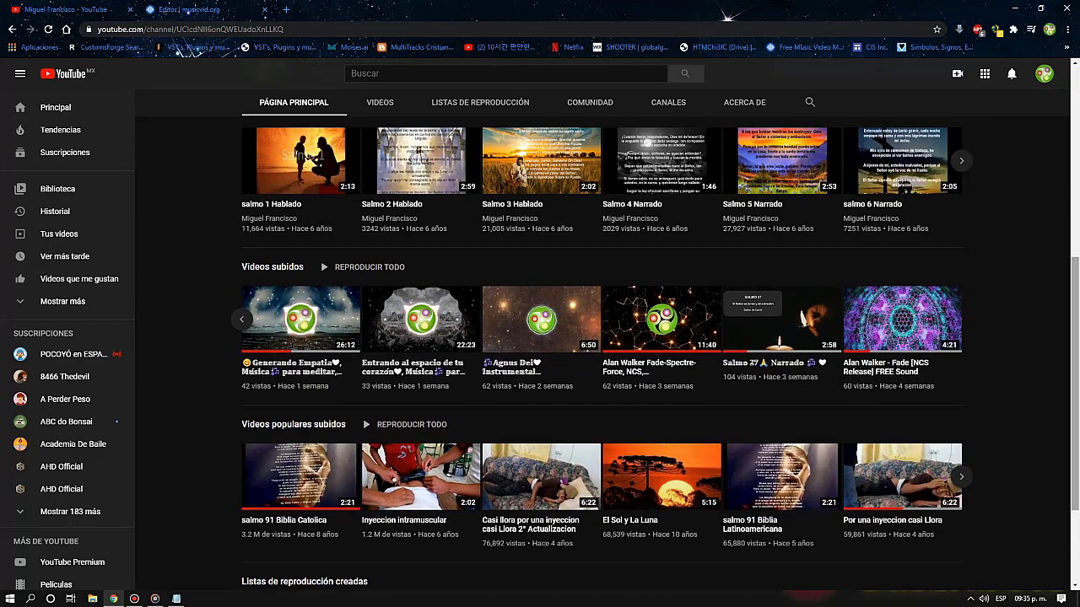
scroll(571, 350, "down", 2)
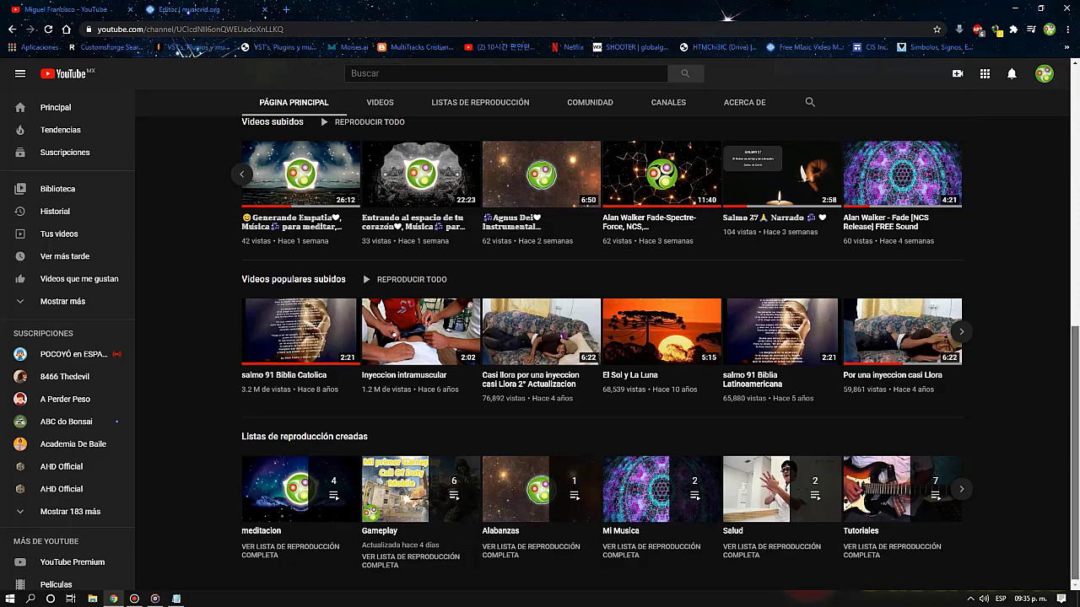
scroll(601, 354, "up", 1)
scroll(601, 354, "up", 3)
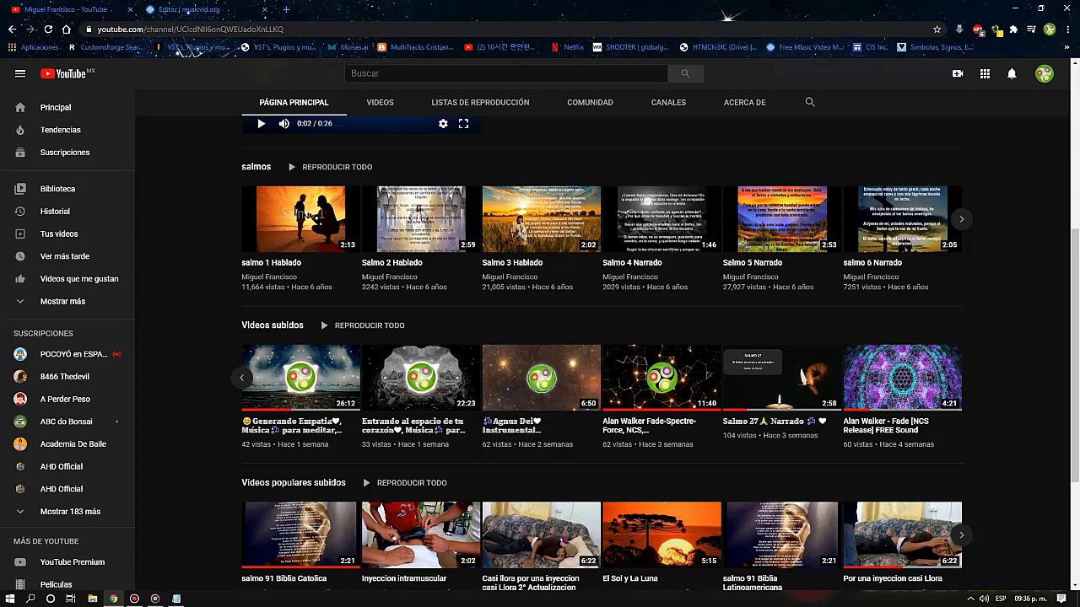
scroll(601, 355, "down", 2)
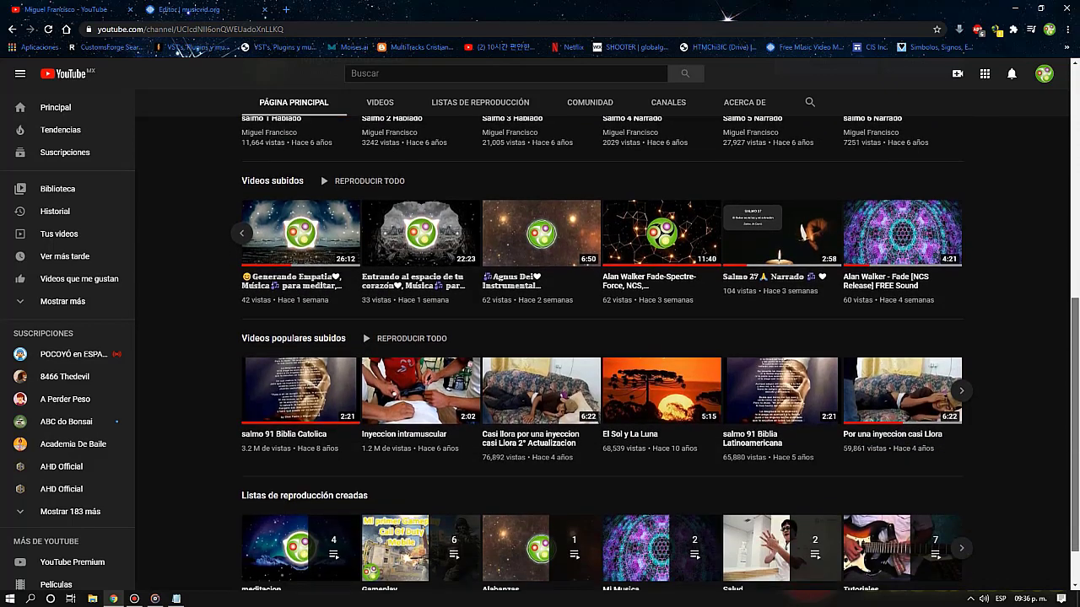
scroll(601, 355, "down", 1)
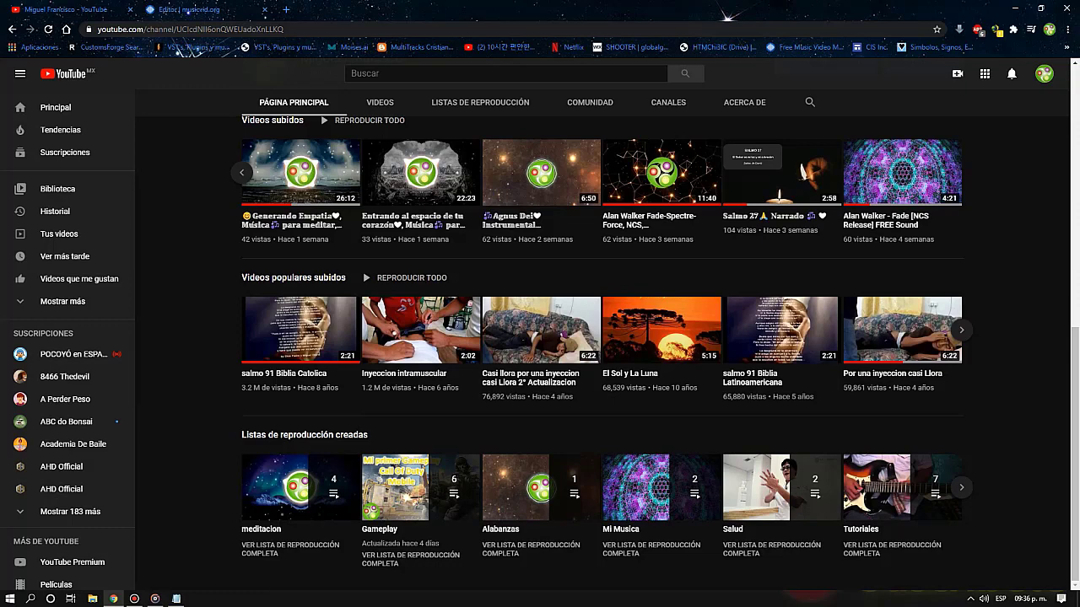
Highlight the created playlists section, open its full playlist page and look through all the playlists
left_click_drag(970, 563, 241, 435)
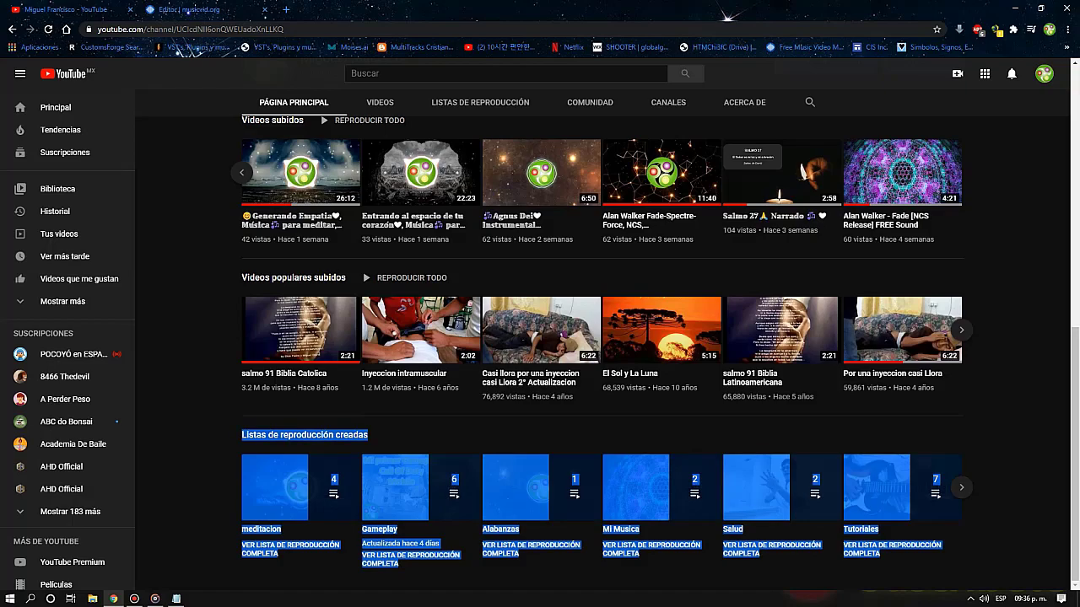
scroll(602, 354, "up", 5)
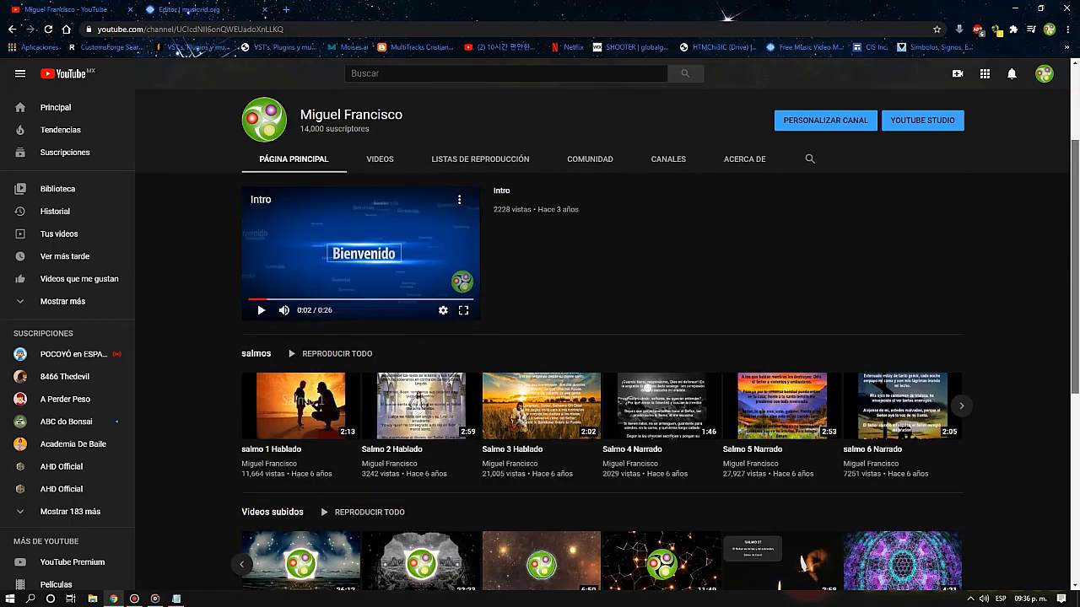
scroll(602, 354, "down", 5)
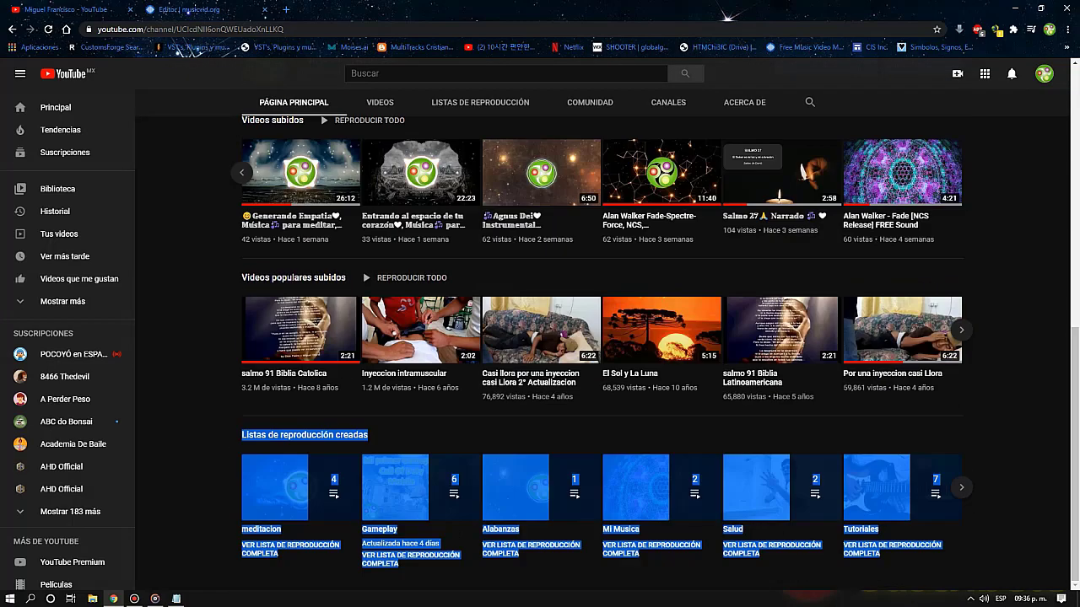
left_click(304, 434)
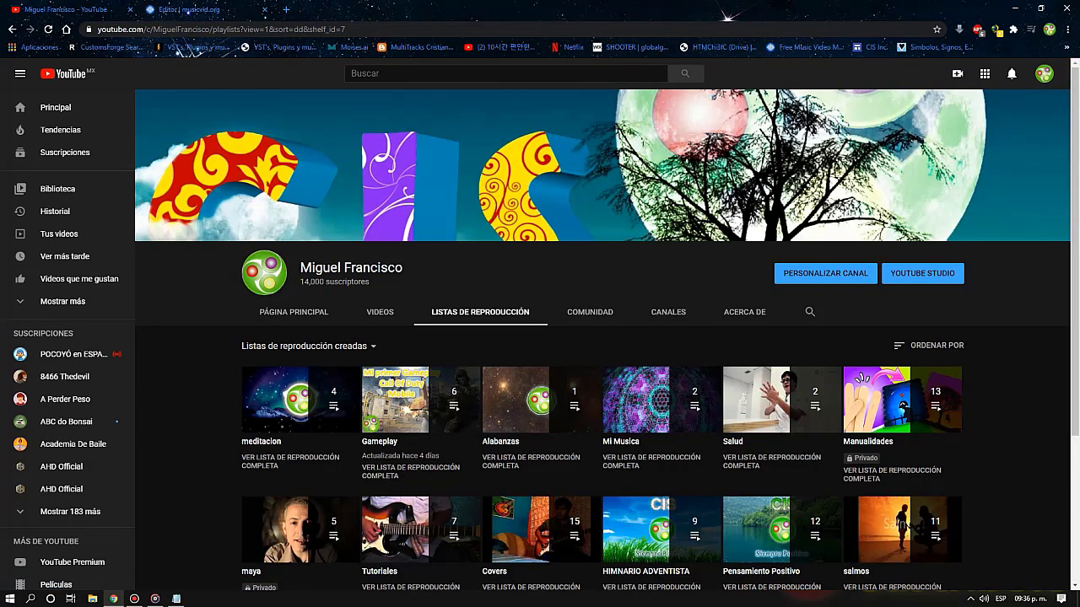
scroll(602, 337, "down", 2)
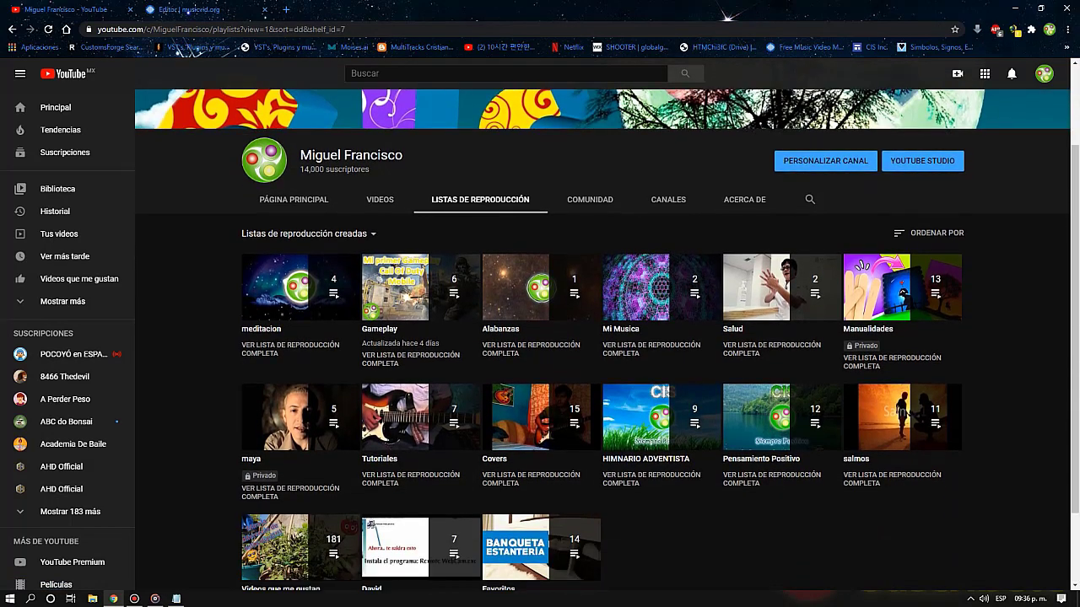
scroll(601, 338, "down", 1)
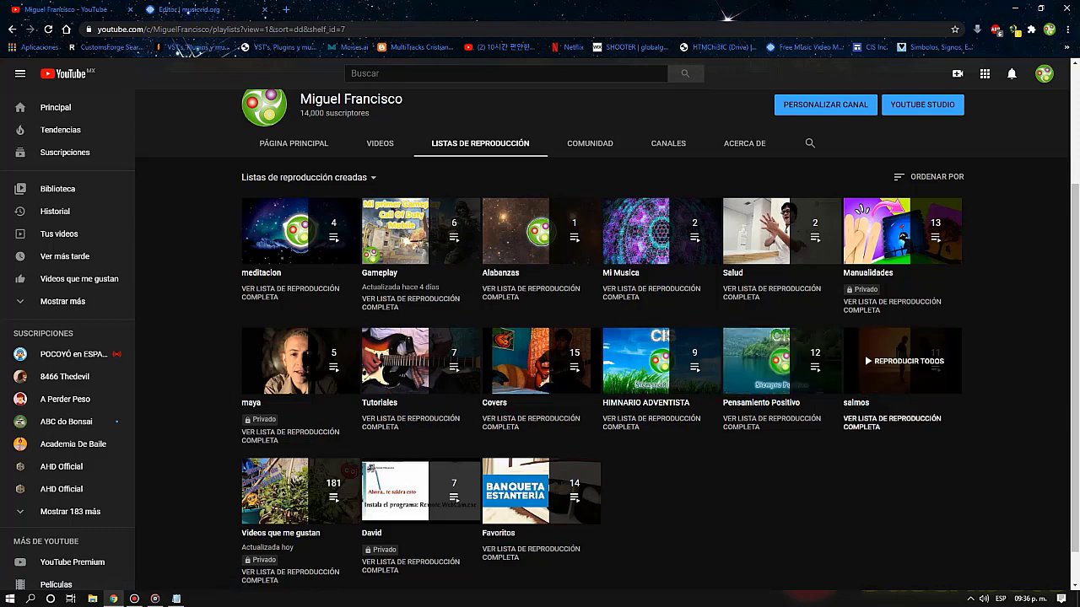
scroll(607, 335, "down", 1)
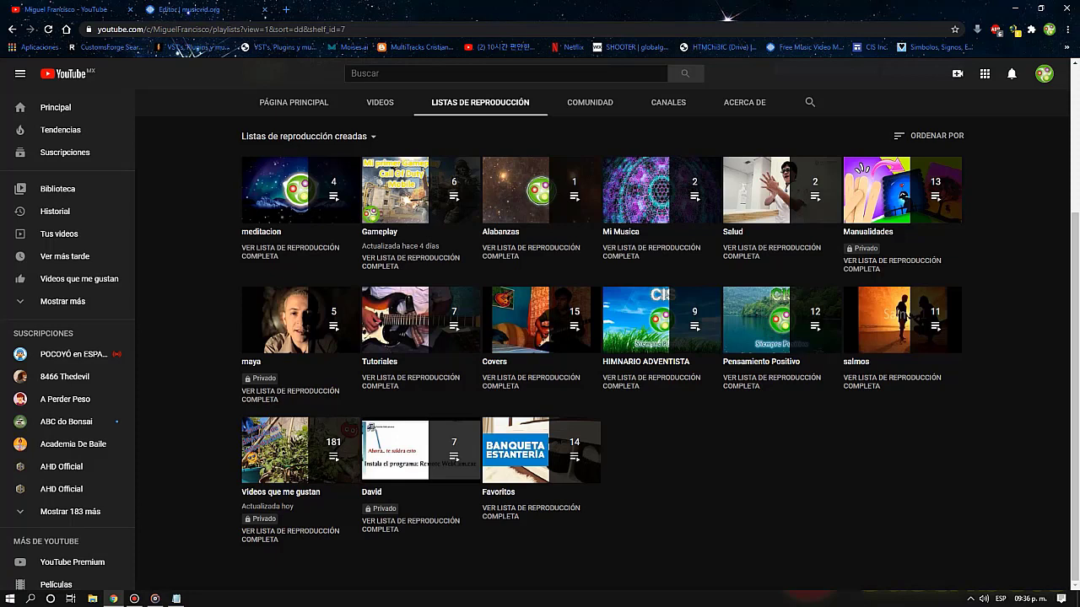
Go back up to the channel header on the playlists page, highlight the subscriber count and clear the selection
mouse_move(422, 450)
scroll(607, 337, "up", 1)
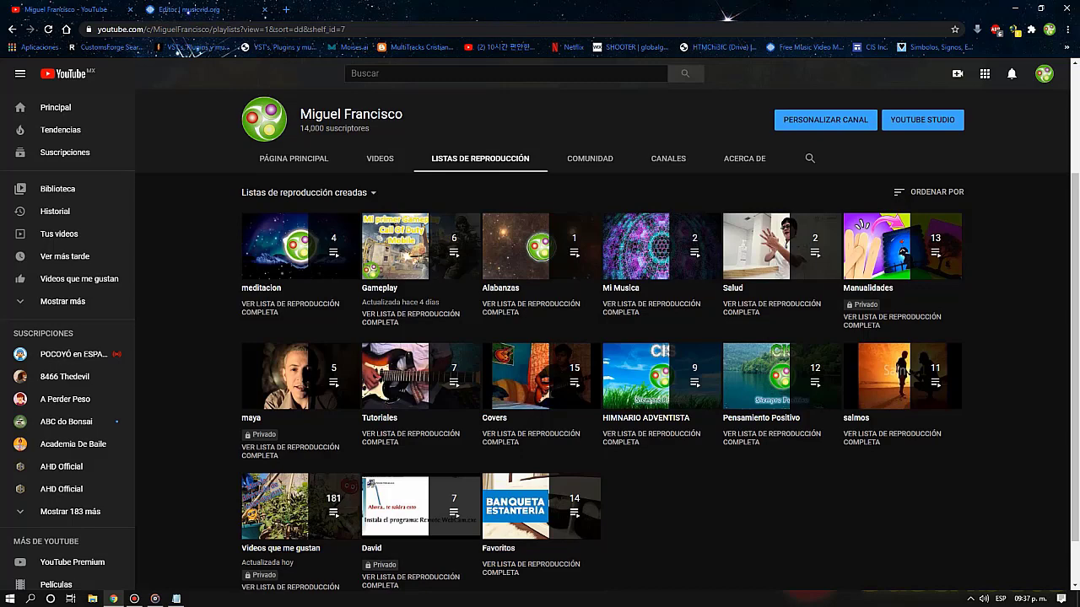
scroll(658, 473, "up", 3)
scroll(657, 472, "down", 1)
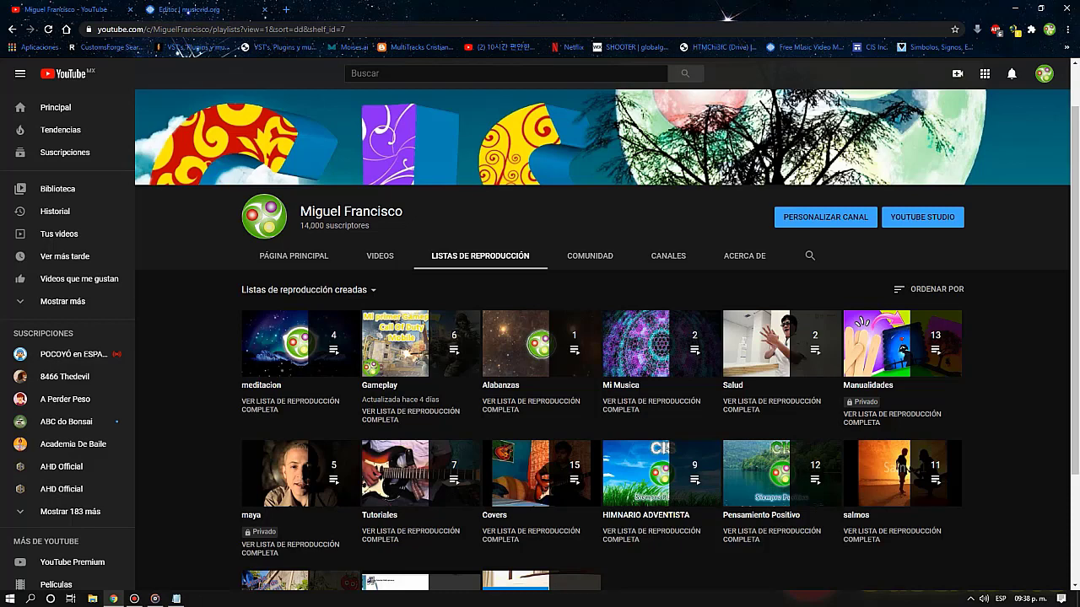
left_click_drag(371, 226, 306, 226)
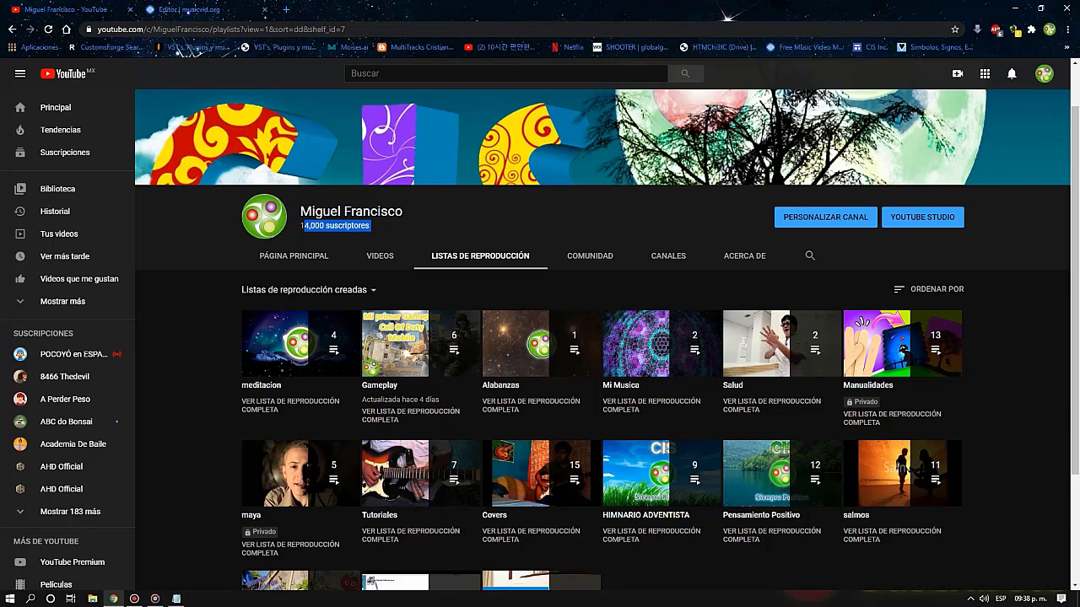
left_click(304, 226)
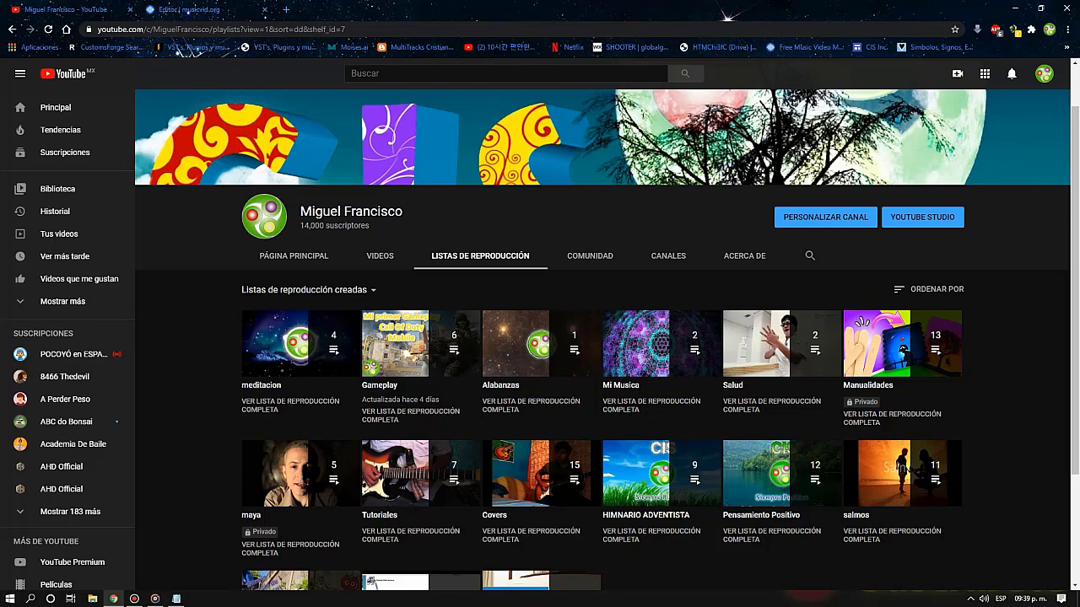
Switch to the musicvid.org editor and check the export progress percentage
mouse_move(134, 599)
left_click(188, 12)
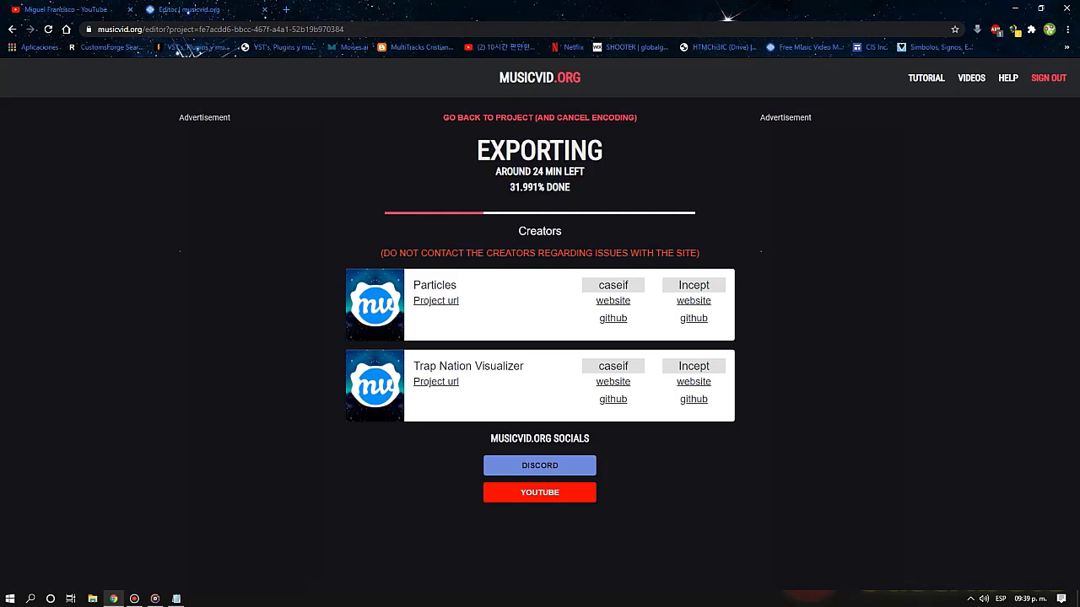
left_click_drag(570, 187, 509, 187)
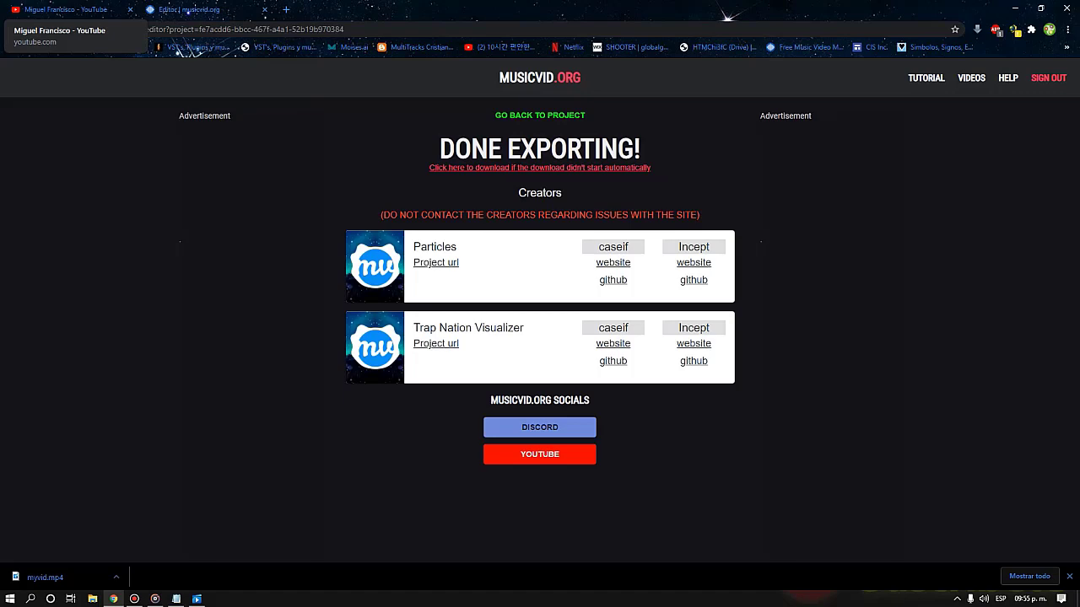
Return to the YouTube channel page and start a new video upload
left_click(64, 10)
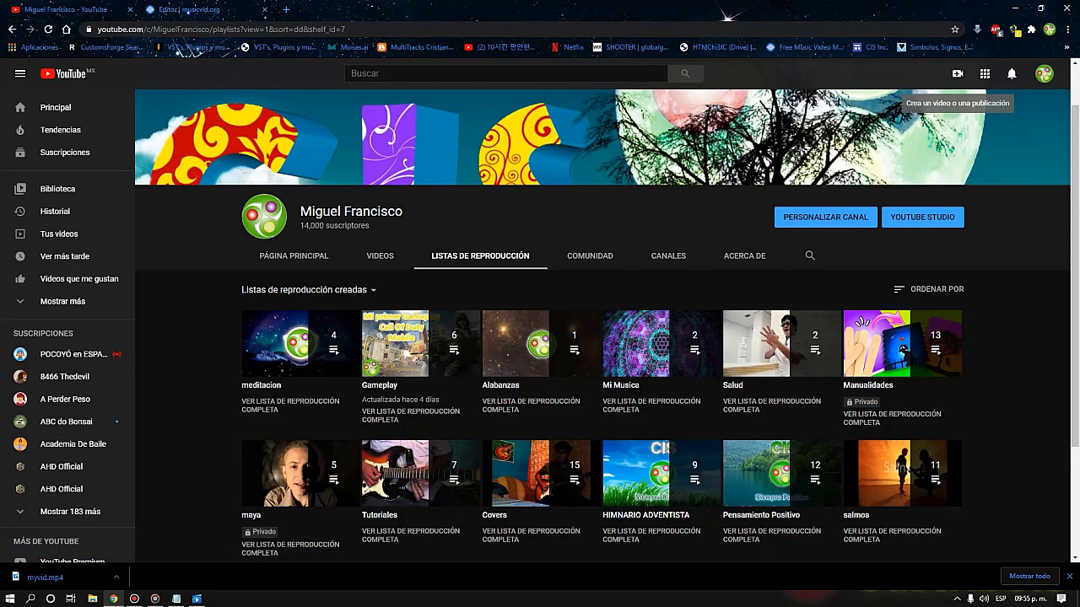
left_click(957, 74)
left_click(988, 100)
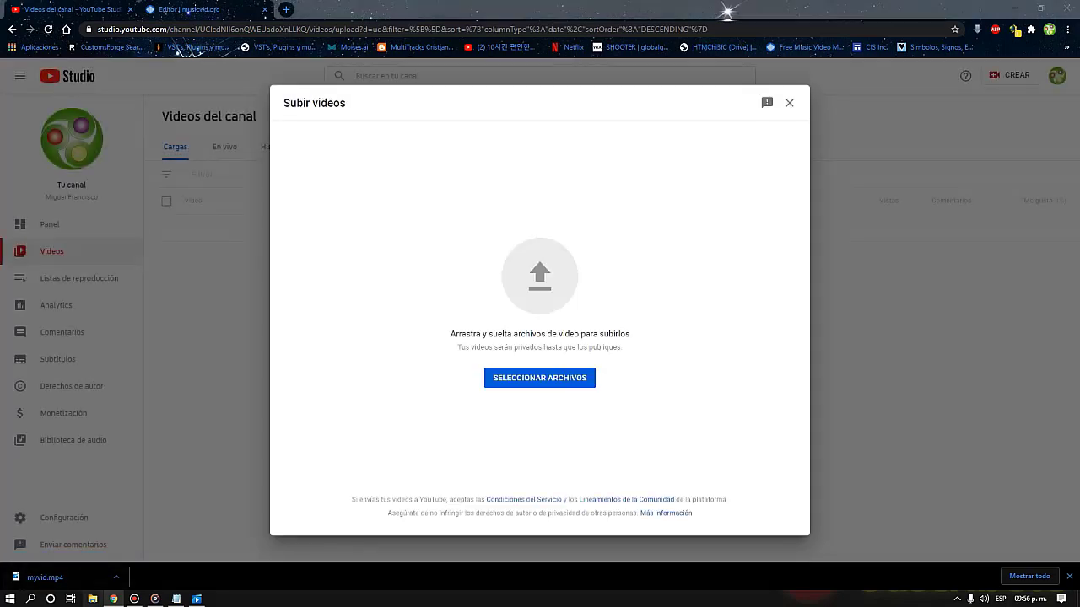
Open the Descargas folder in File Explorer beside the upload dialog and drop the exported myvid file into it
left_click(92, 599)
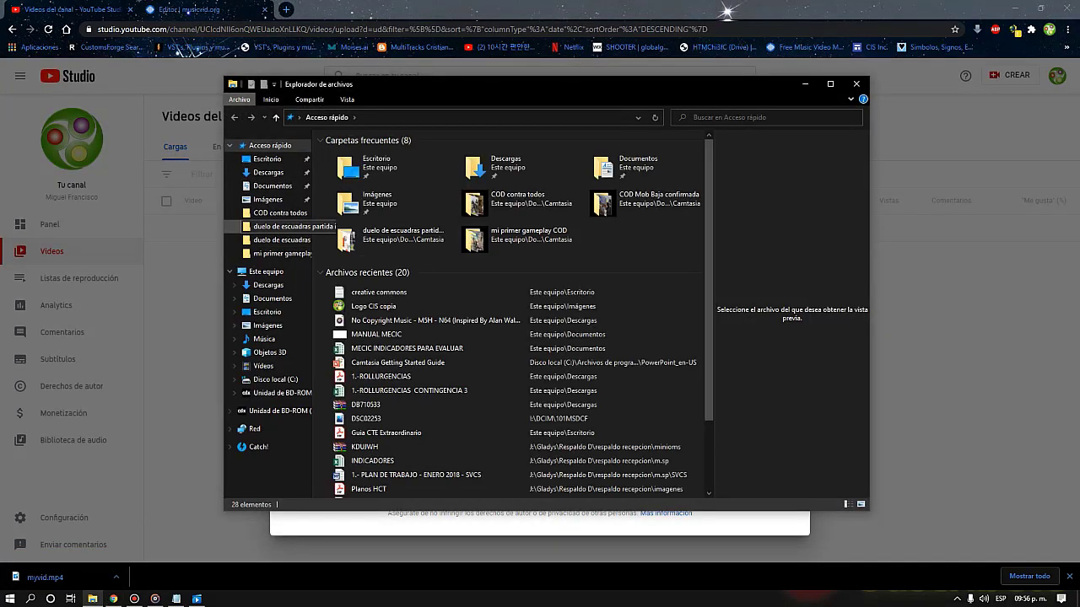
left_click(268, 172)
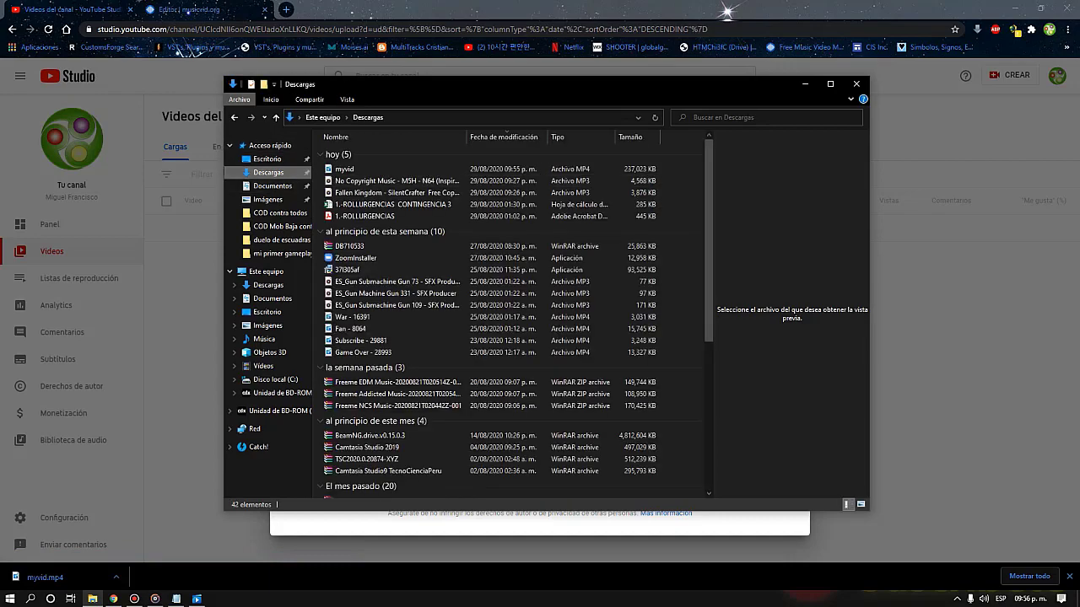
left_click_drag(506, 84, 1069, 103)
left_click(907, 189)
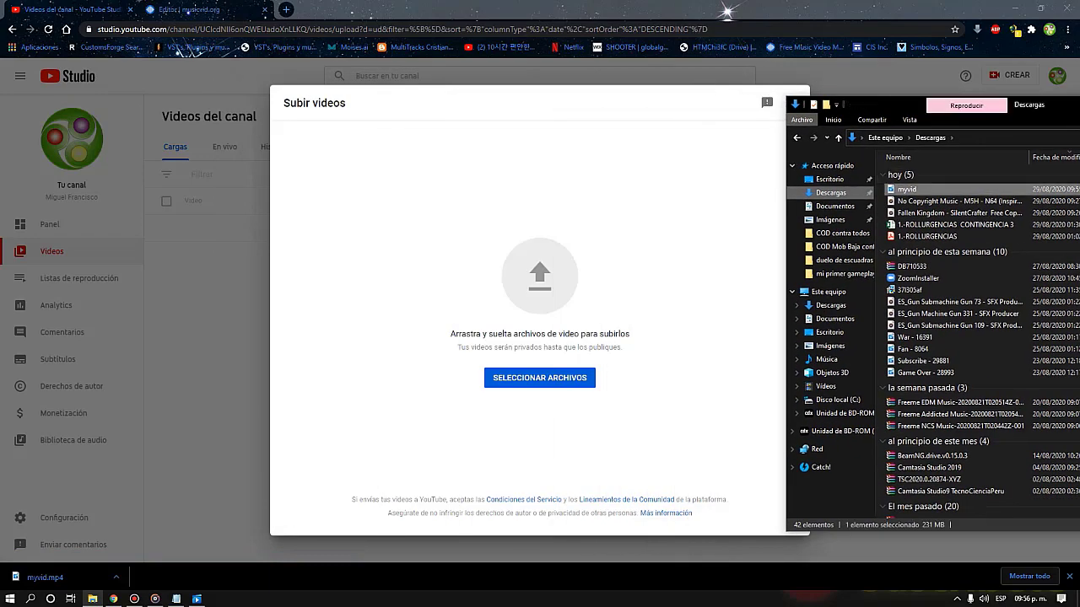
left_click_drag(907, 189, 548, 351)
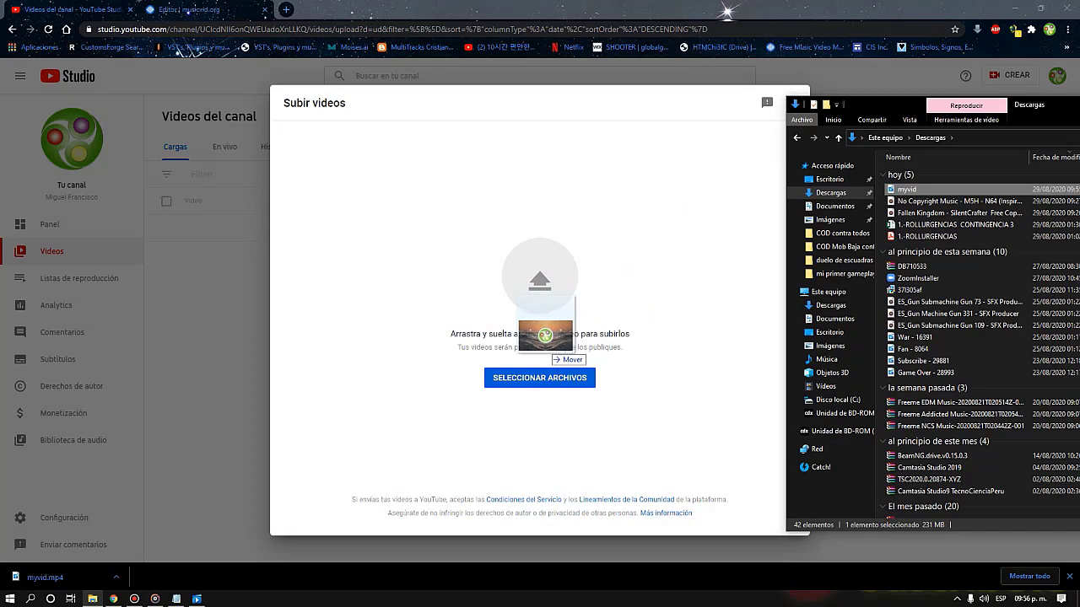
left_click_drag(548, 351, 548, 351)
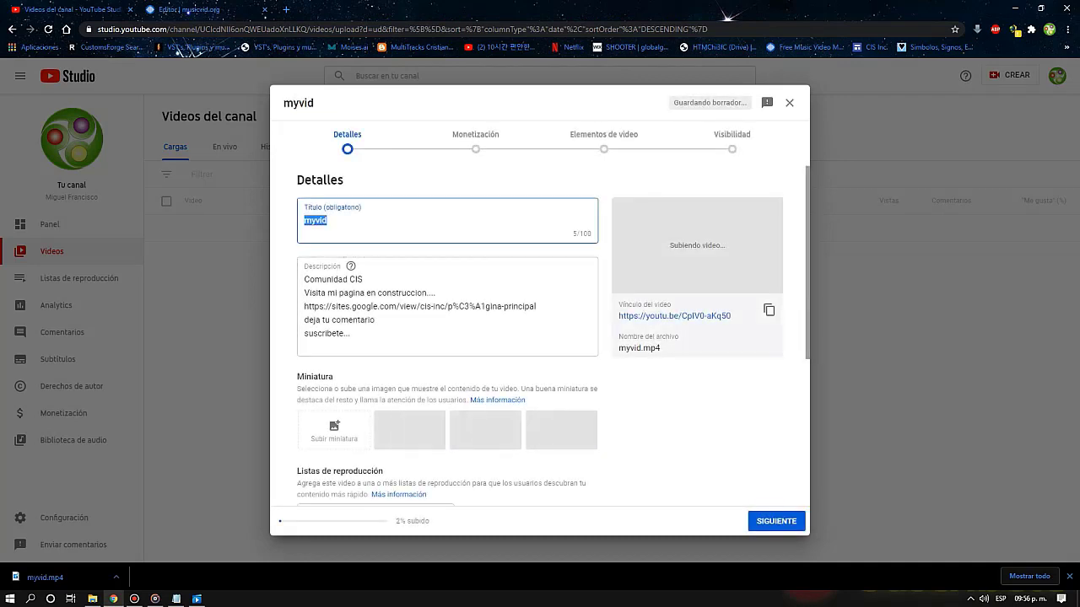
left_click(328, 220)
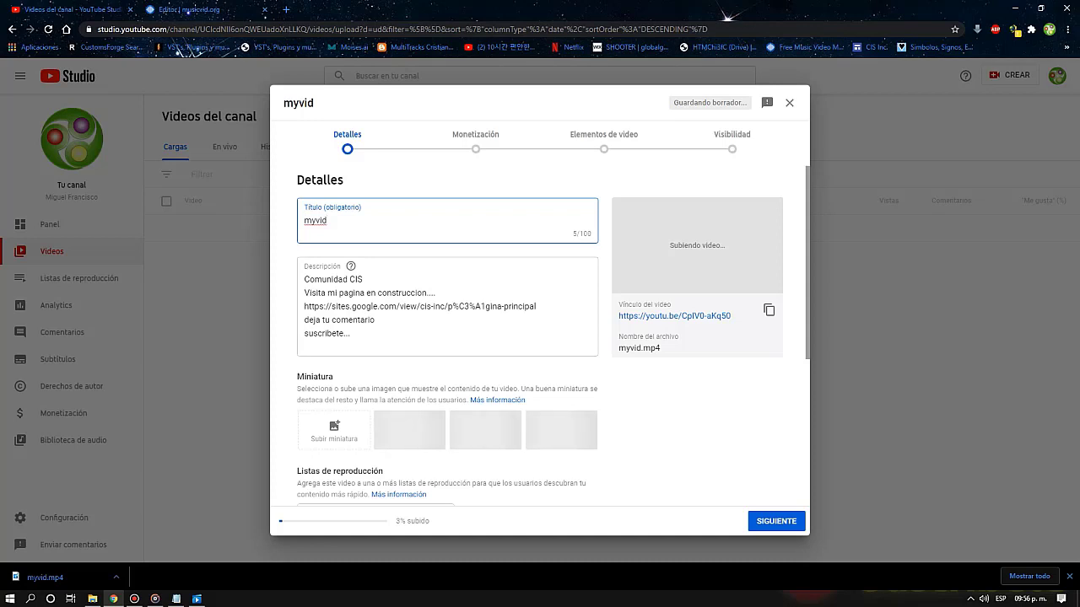
key("ctrl+a")
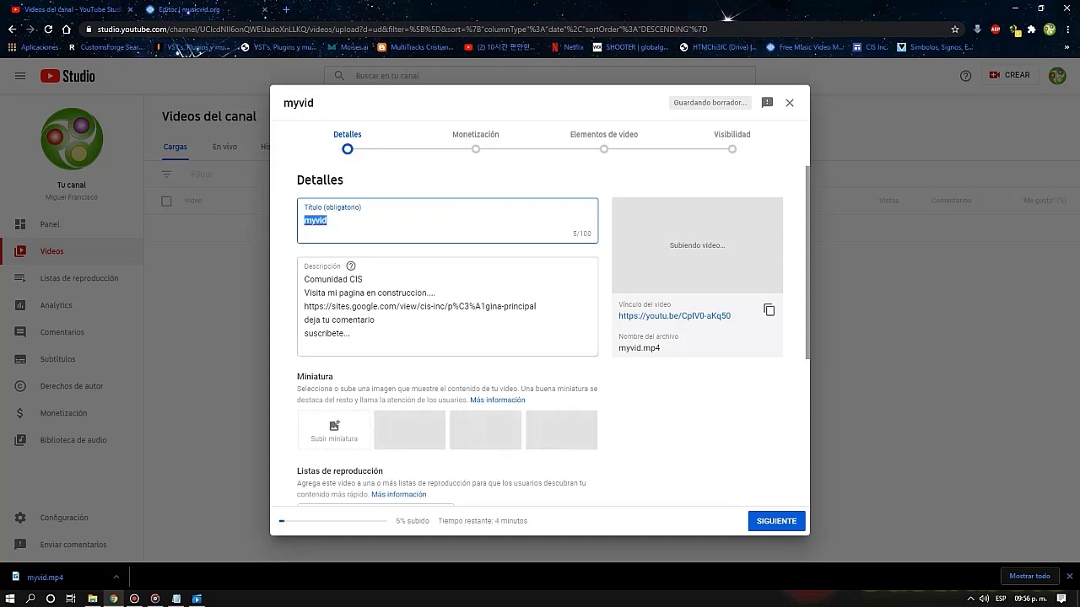
left_click(328, 221)
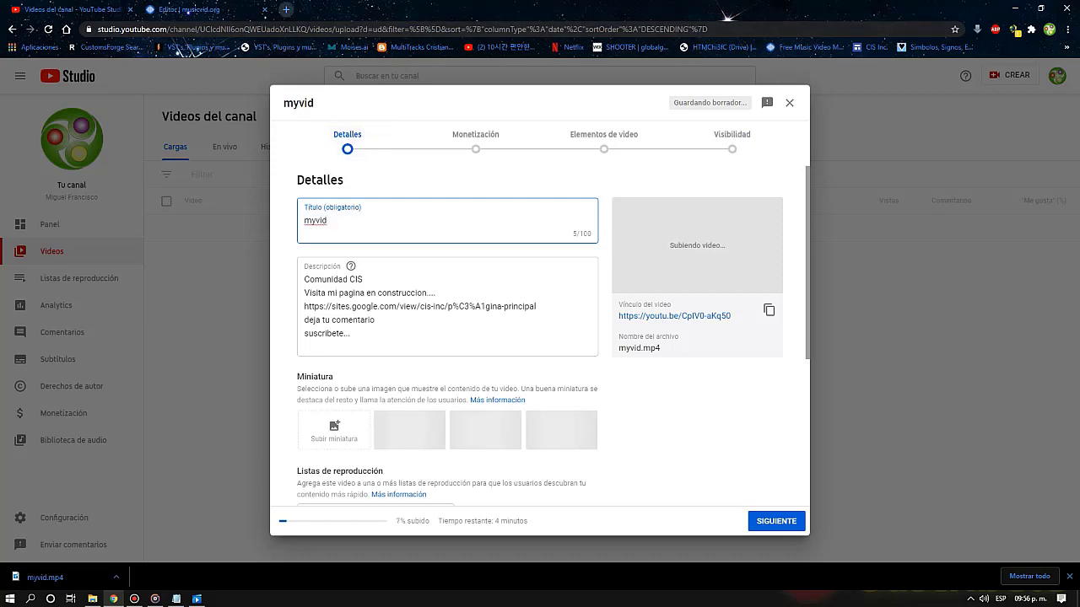
Open the bookmarked fsymbols page in a new tab and paste in the M5H - N64 song title from the creative commons note
left_click(286, 9)
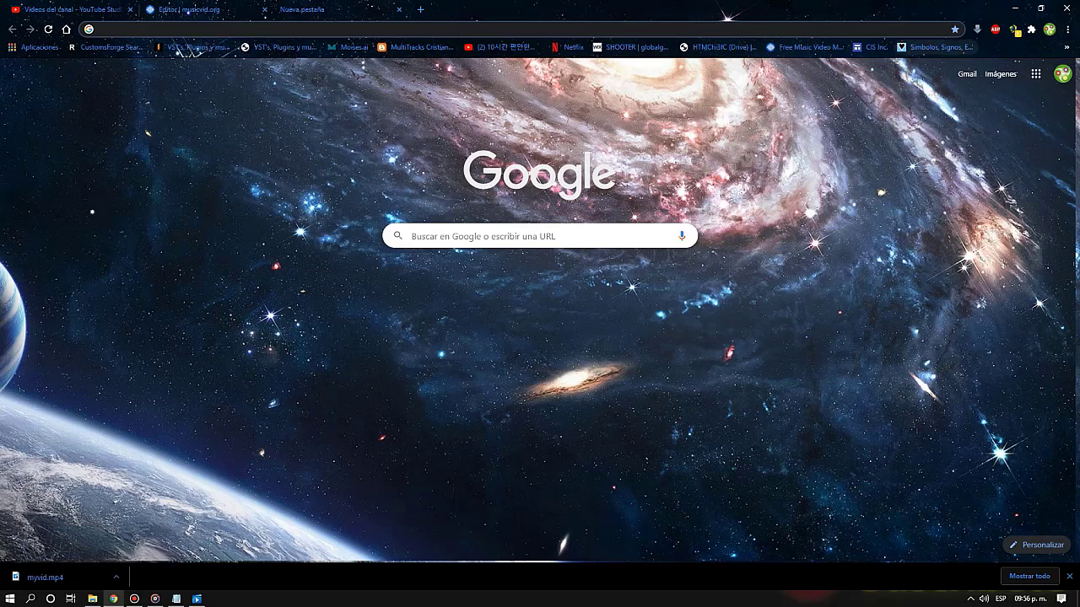
left_click(934, 47)
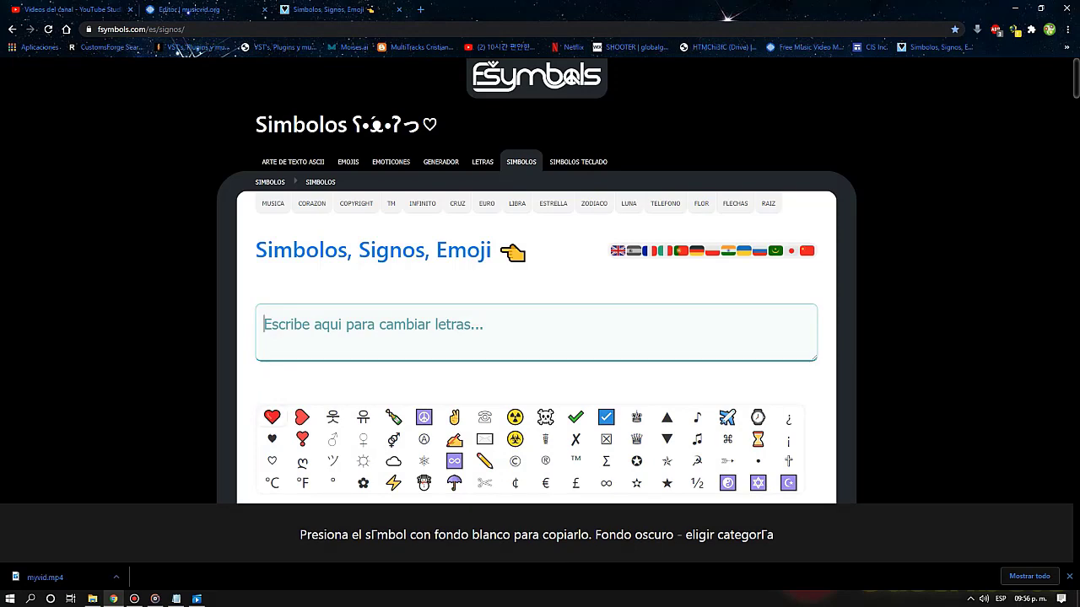
left_click(176, 598)
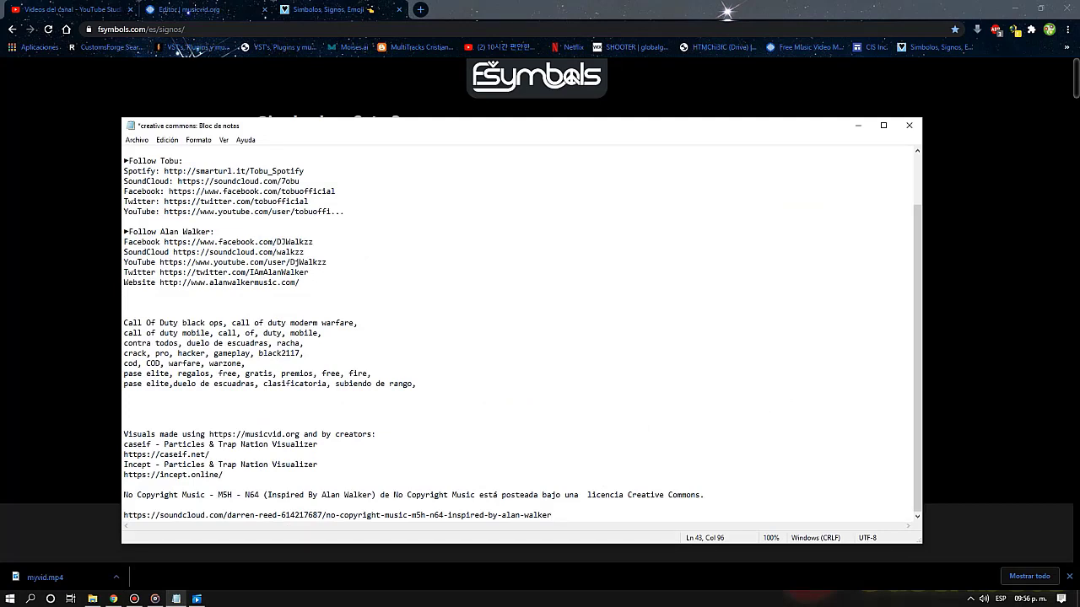
mouse_move(123, 495)
left_mouse_down()
mouse_move(705, 495)
mouse_move(124, 495)
left_mouse_up()
key("ctrl+c")
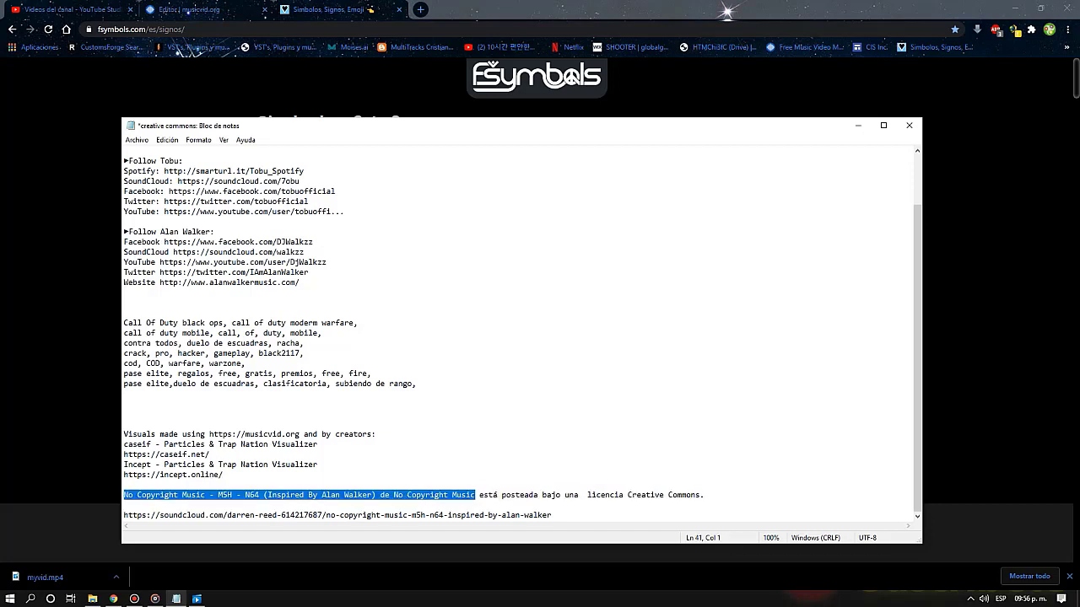
key("alt+Tab")
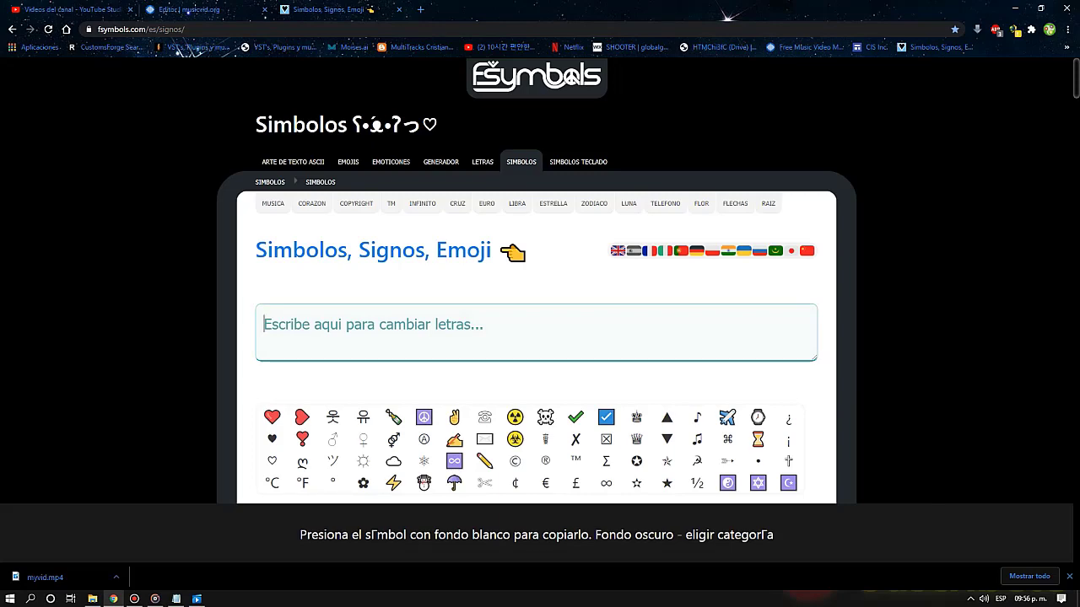
key("ctrl+v")
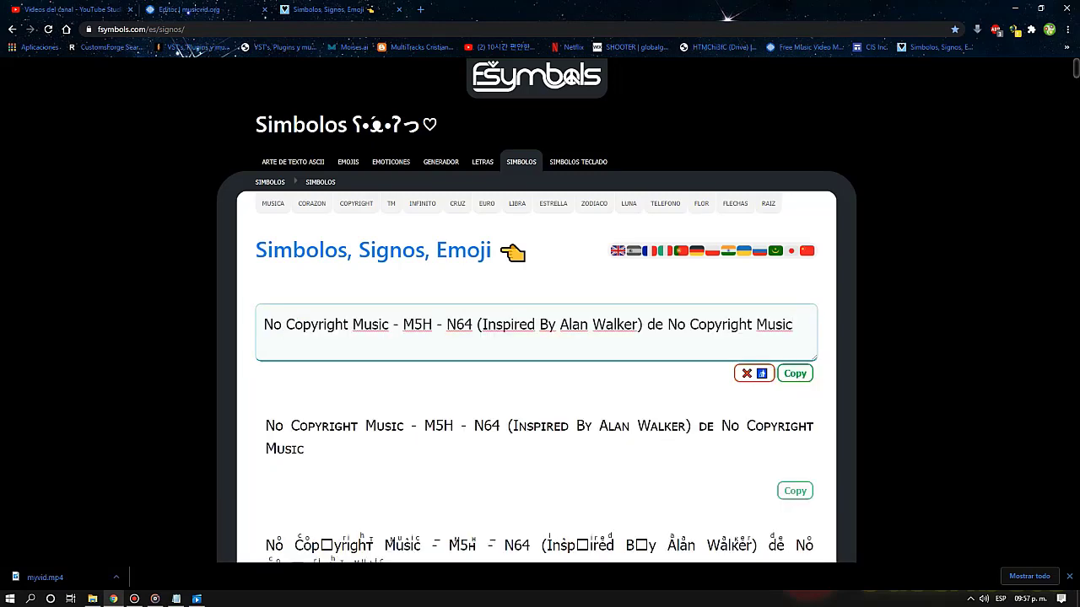
Look through the generated letter styles and remove the spaces around both hyphens so the title reads "No Copyright Music-M5H-N64"
scroll(537, 337, "down", 5)
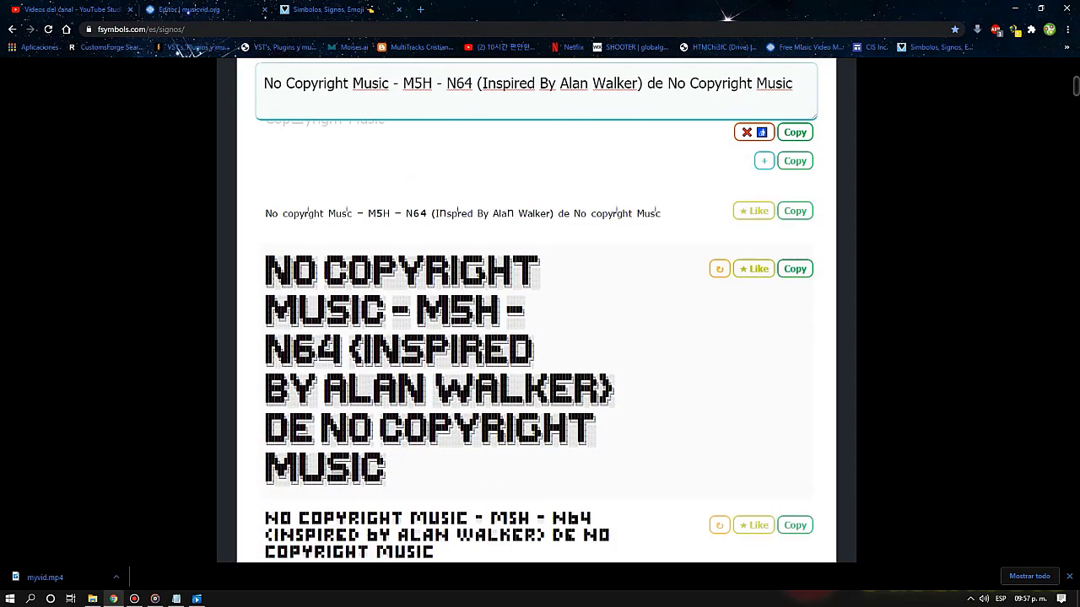
scroll(536, 337, "down", 5)
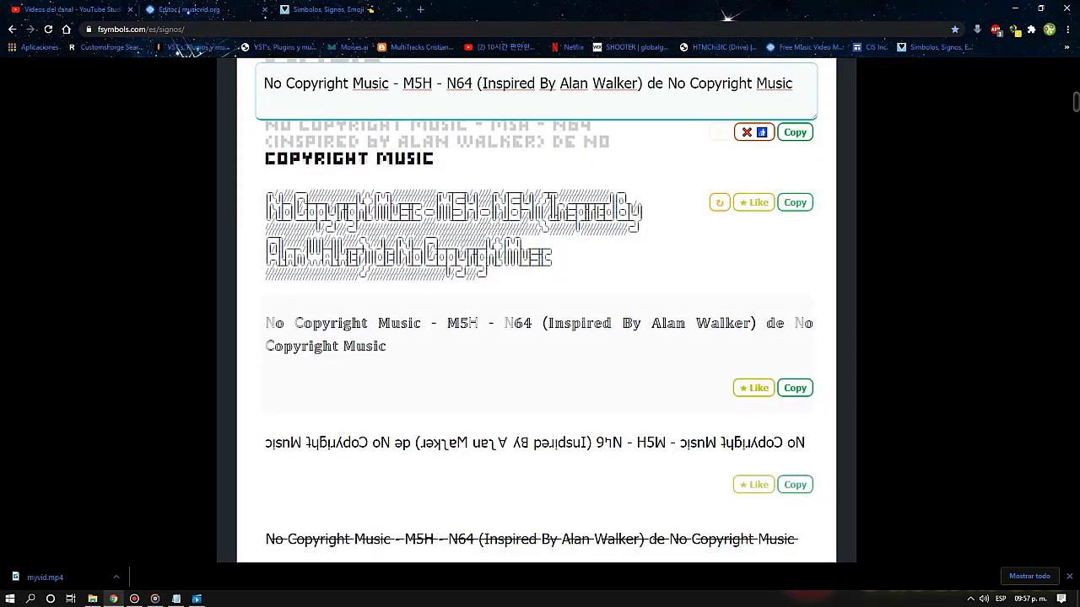
scroll(536, 337, "down", 3)
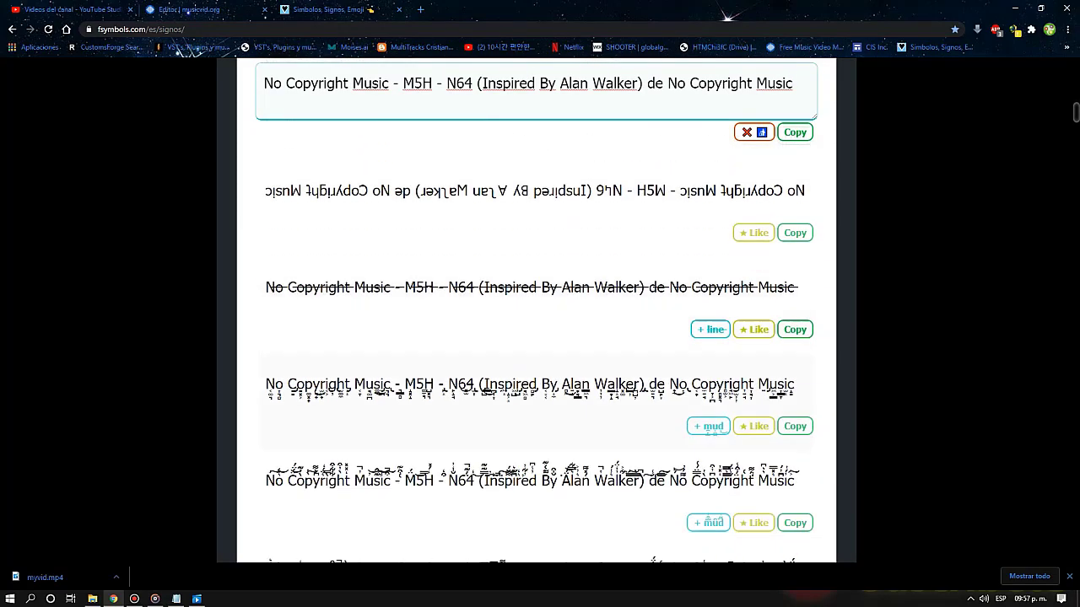
scroll(536, 337, "up", 3)
scroll(536, 338, "up", 10)
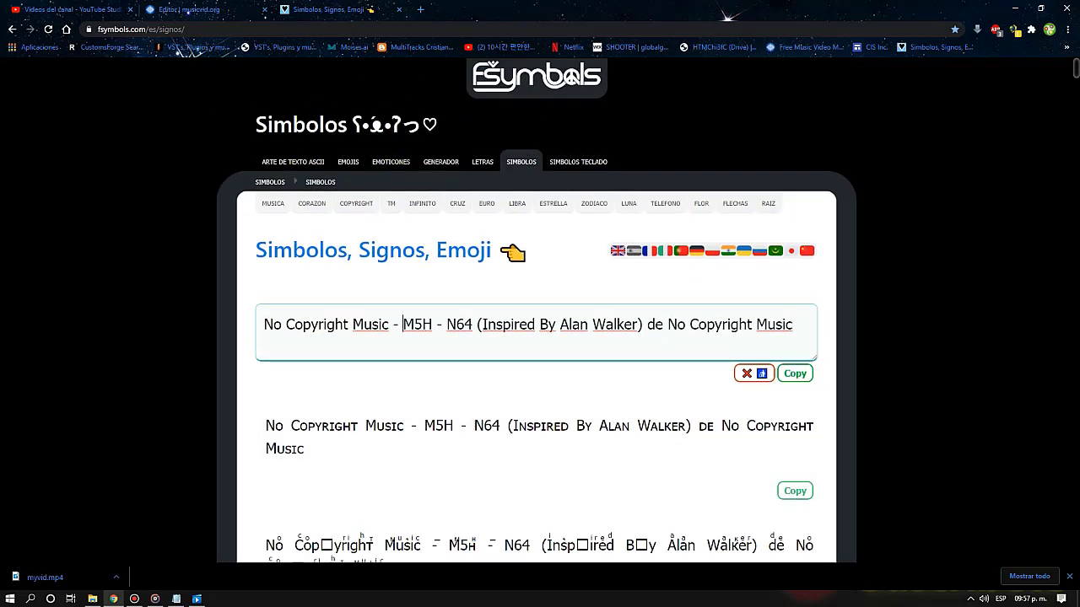
key("BackSpace")
left_click(393, 325)
key("BackSpace")
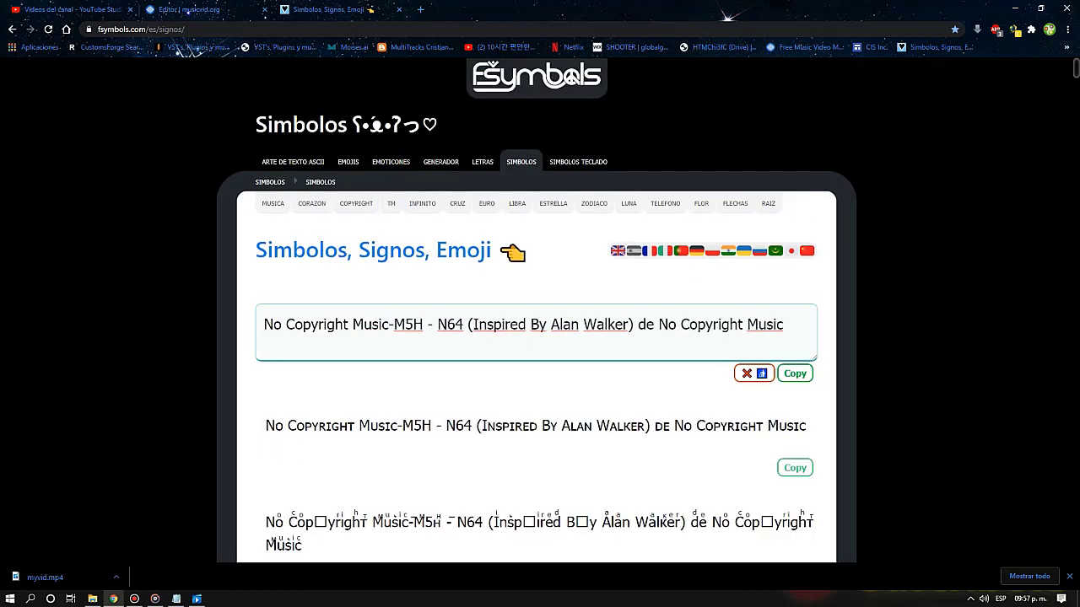
left_click(436, 325)
key("BackSpace")
key("BackSpace")
key("Right")
key("Right")
key("Right")
key("Right")
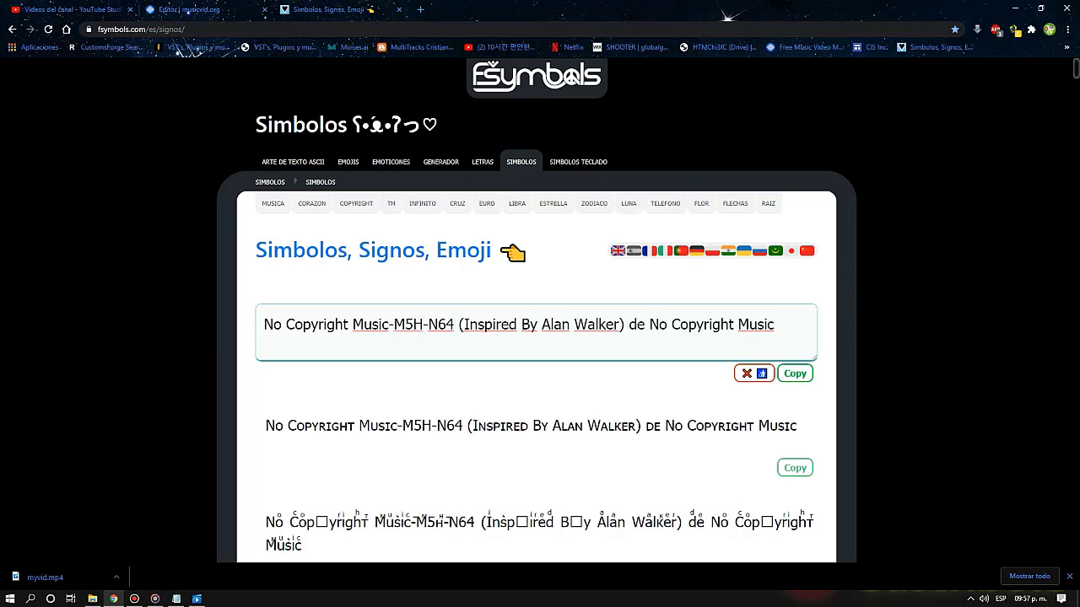
Find the music symbols below the generated letter styles and copy the multiple musical notes emoji
scroll(536, 338, "down", 10)
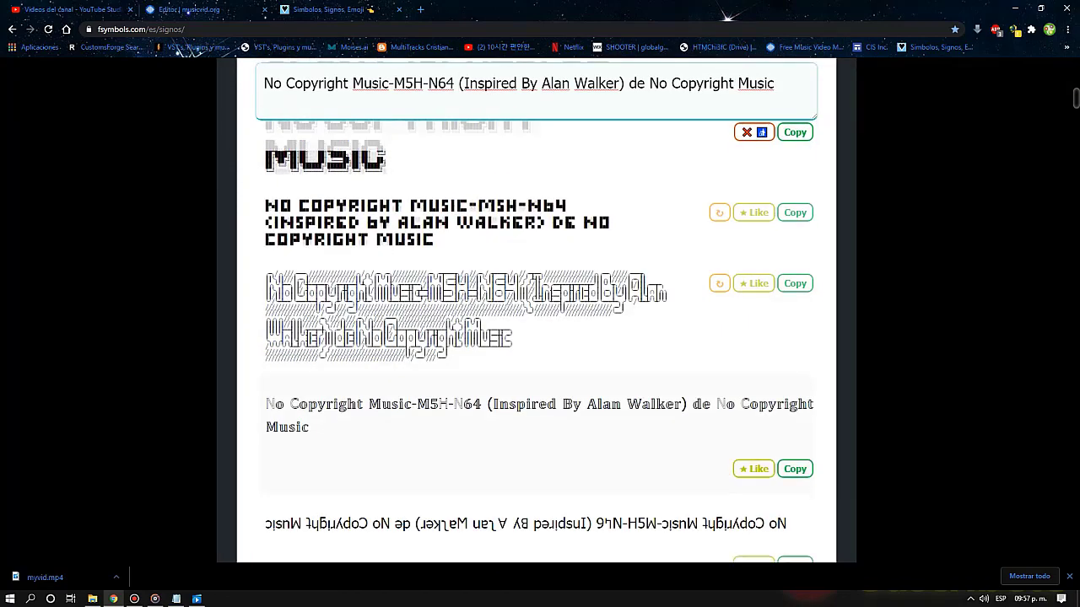
scroll(536, 337, "down", 10)
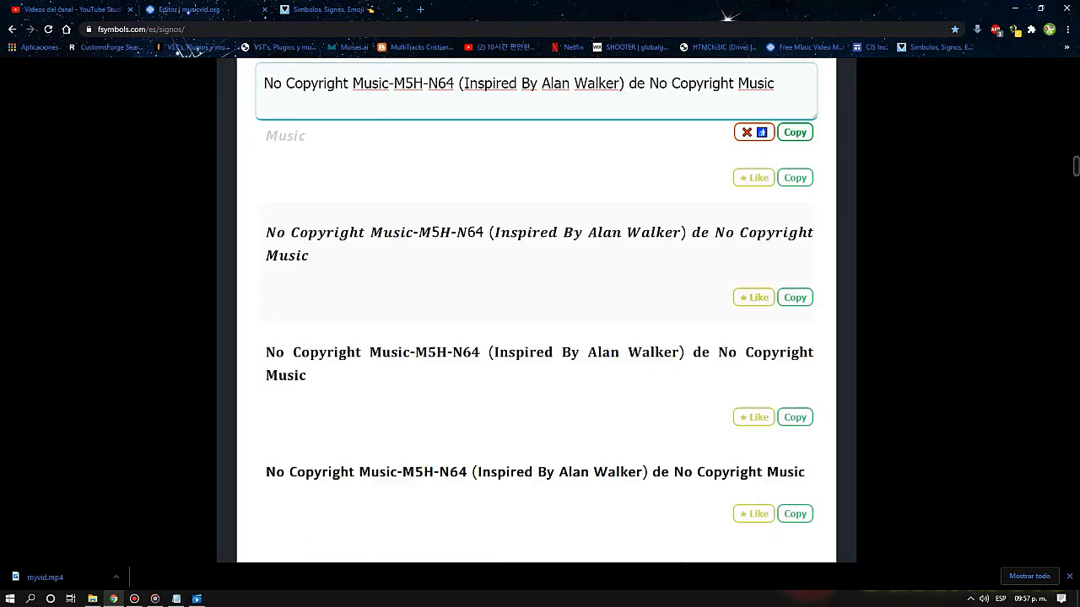
scroll(536, 338, "down", 10)
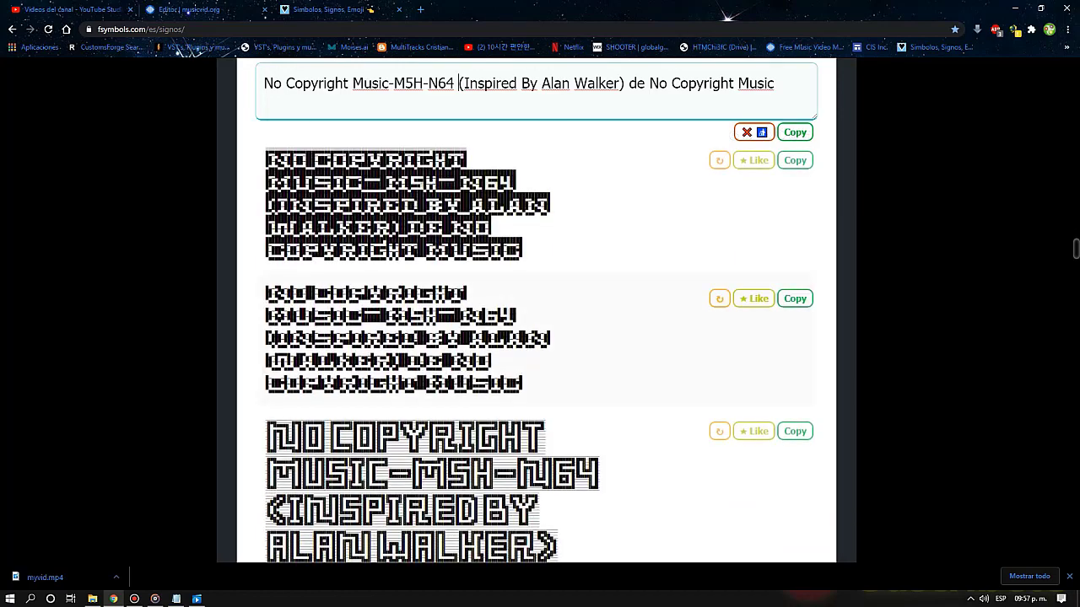
scroll(537, 338, "down", 15)
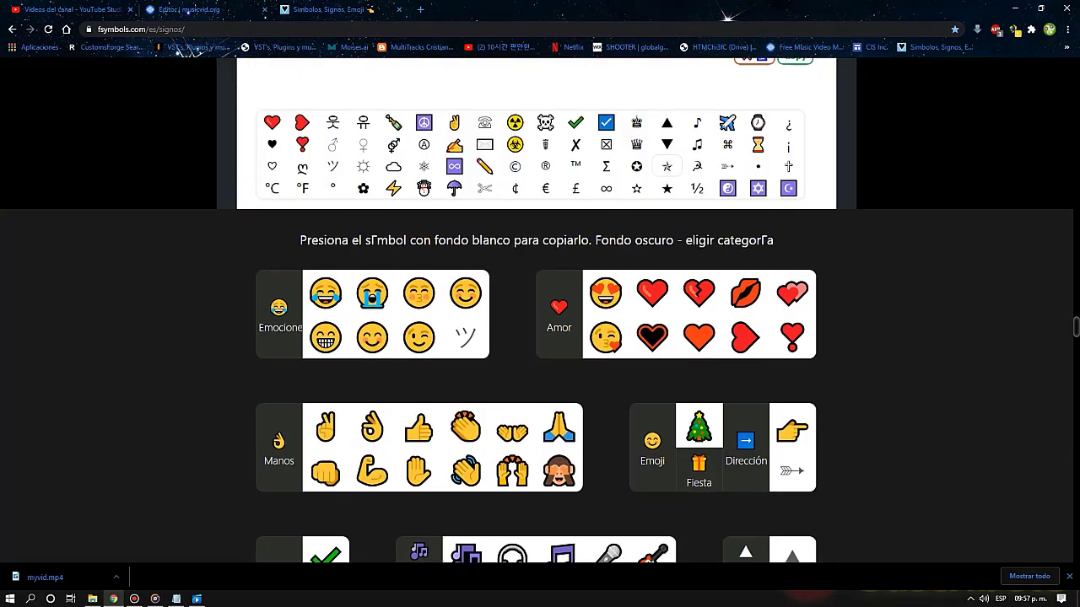
scroll(536, 310, "up", 1)
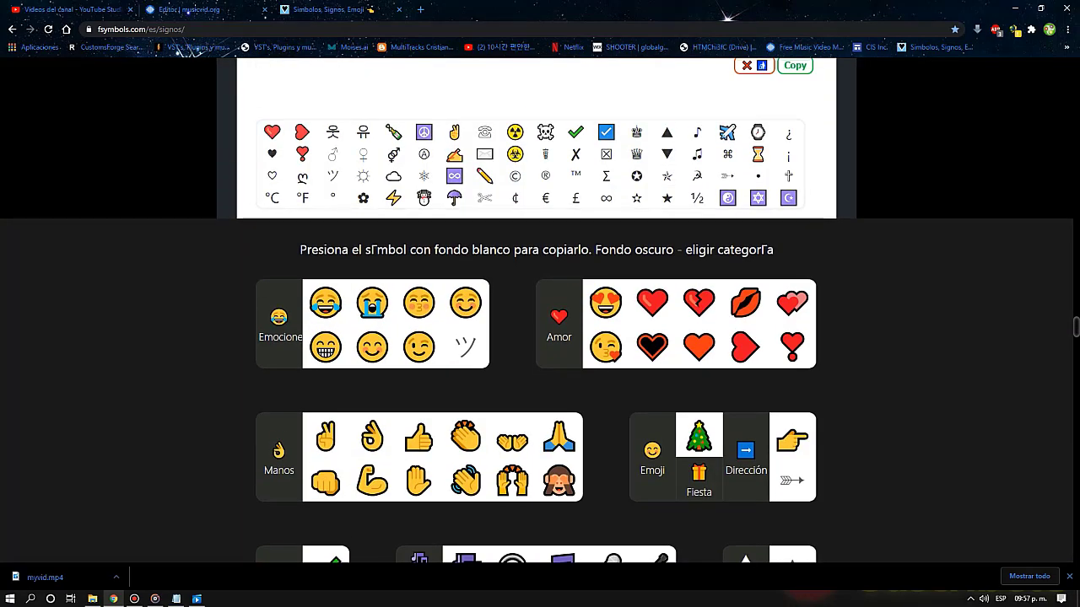
scroll(558, 321, "up", 3)
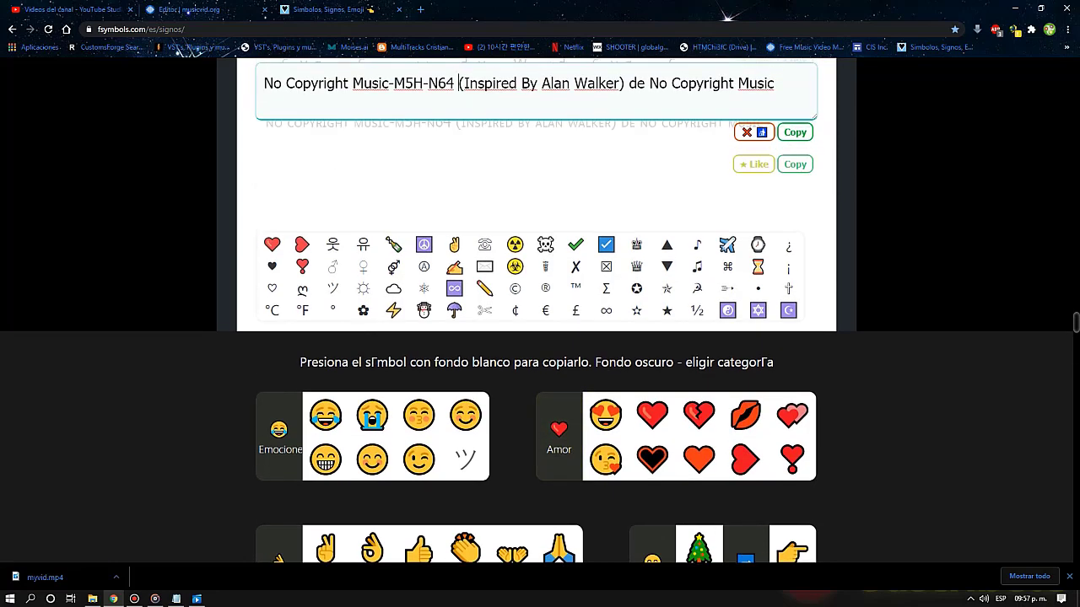
scroll(536, 337, "down", 1)
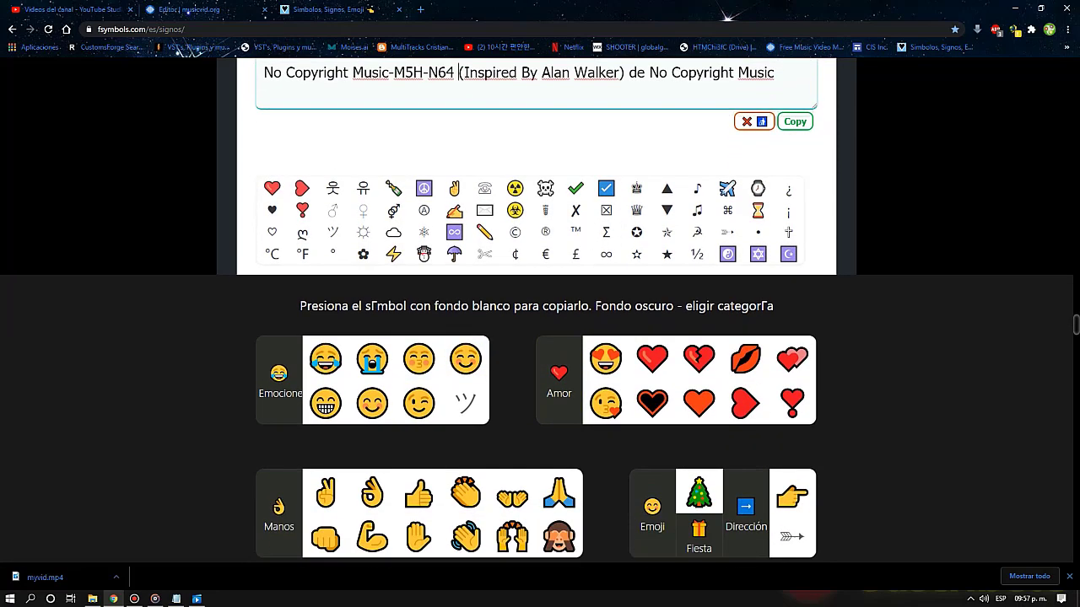
scroll(604, 444, "down", 3)
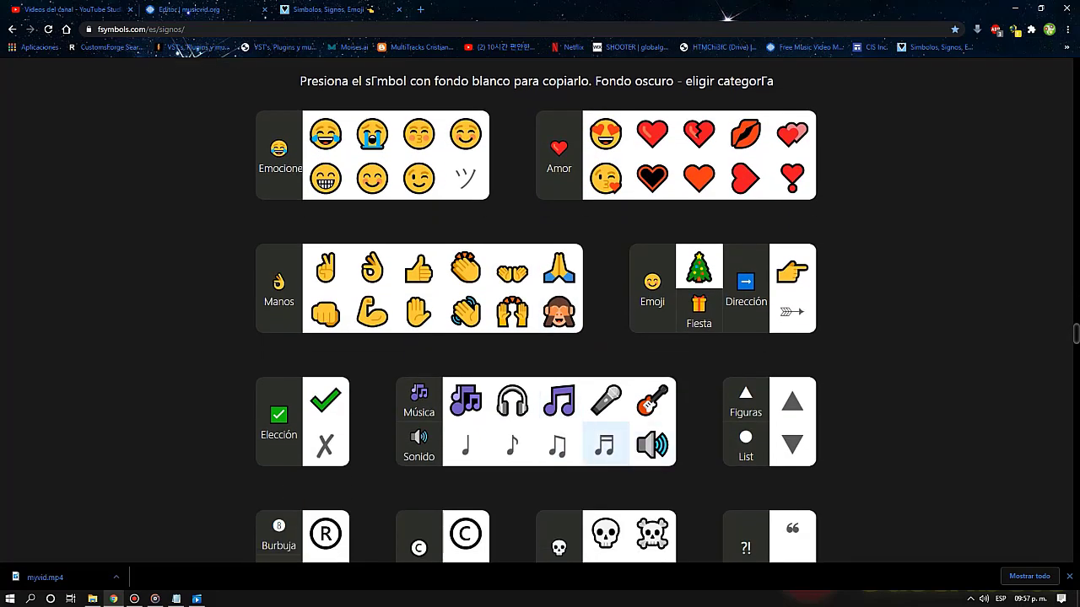
left_click(466, 400)
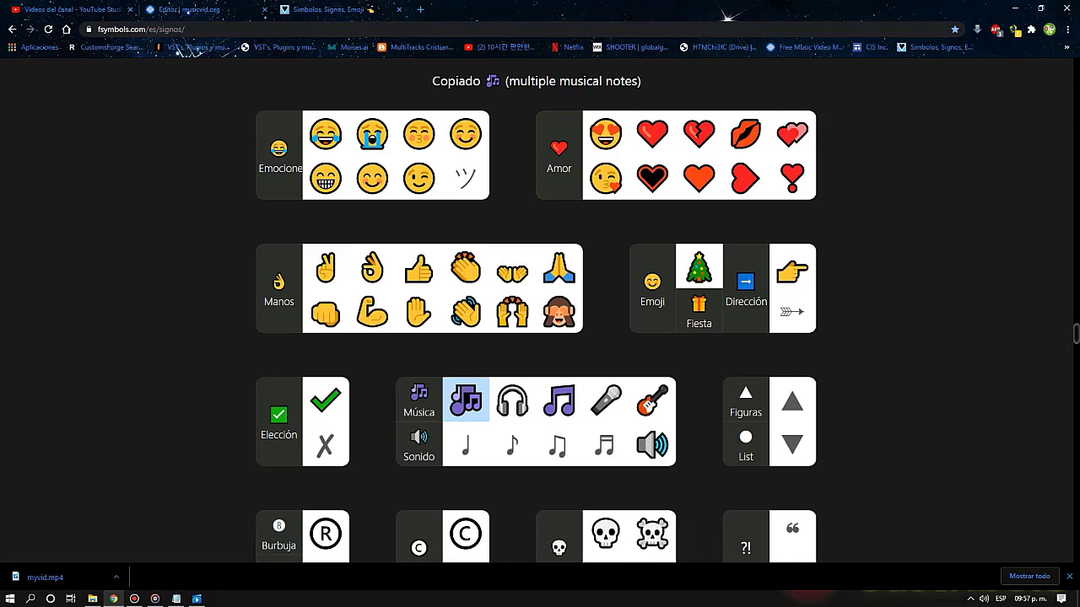
Replace the hyphen between "Music" and "M5H" in the title with the copied musical notes emoji, spaced on both sides
scroll(536, 312, "up", 4)
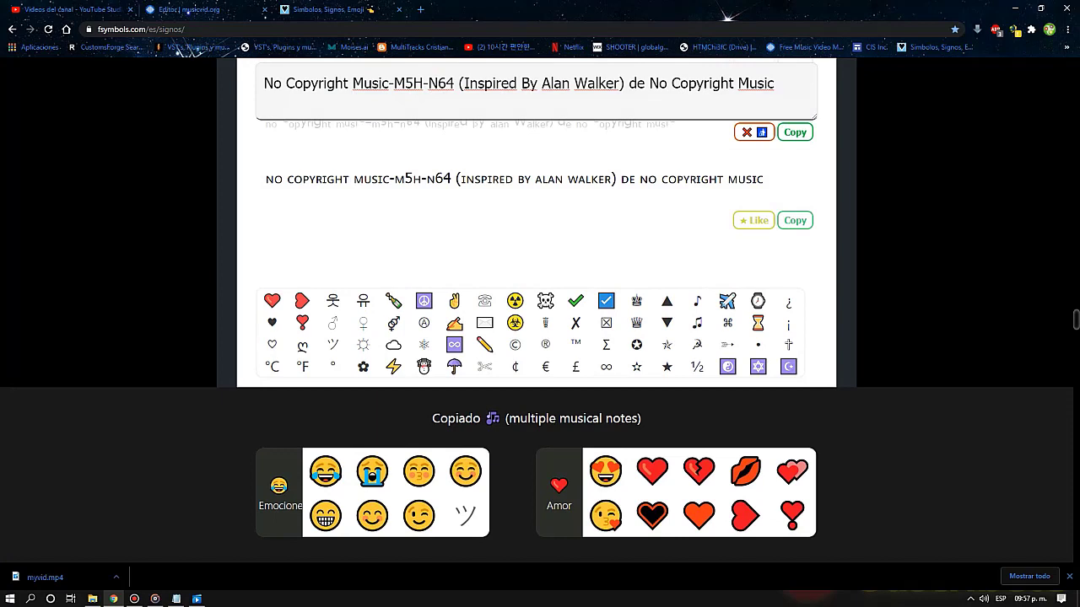
left_click(458, 83)
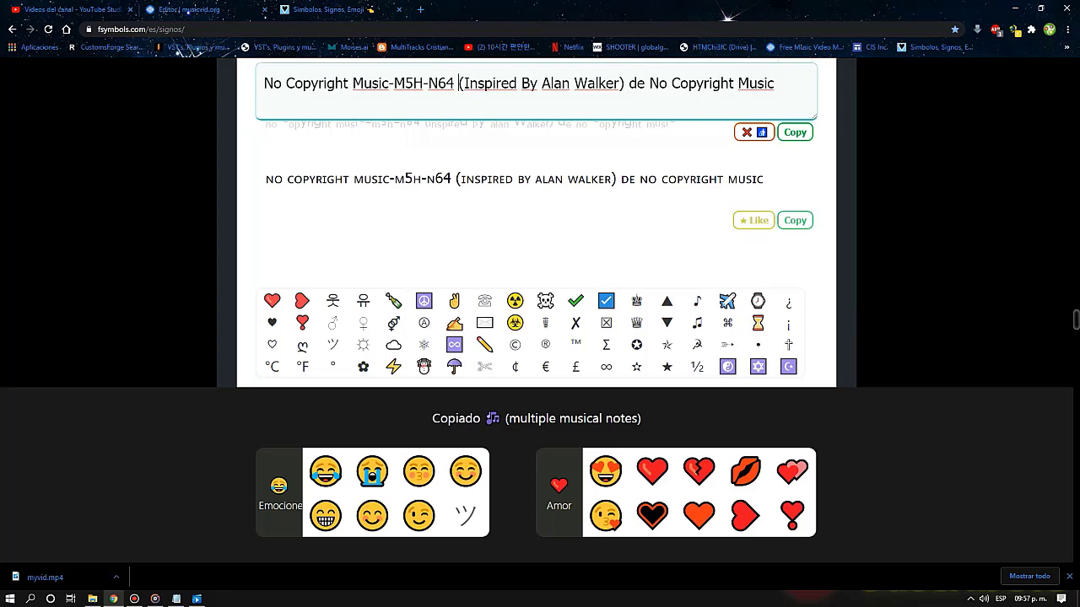
left_click(393, 83)
key("BackSpace")
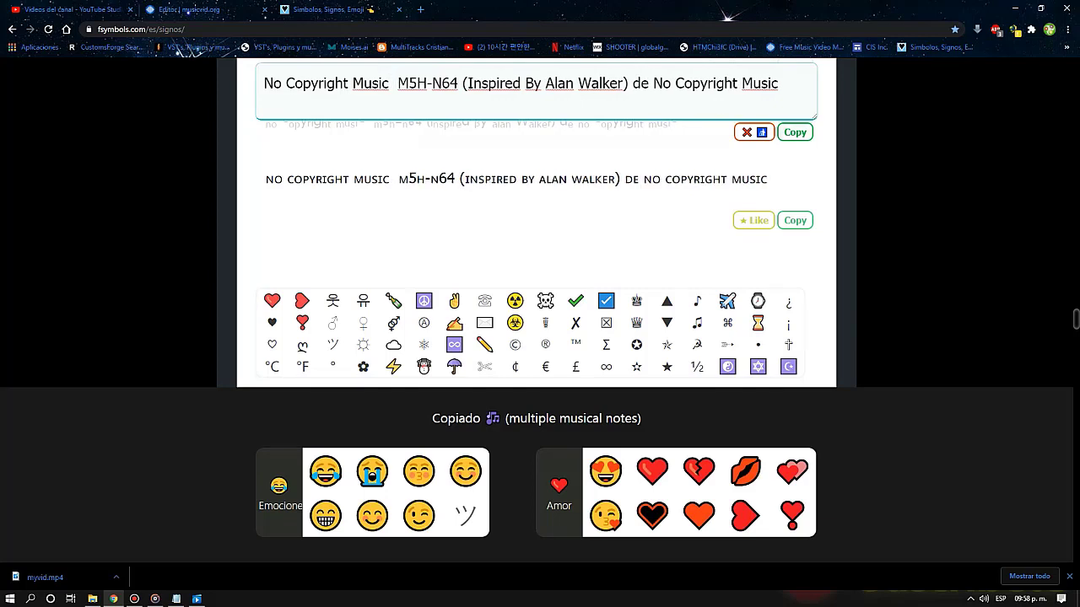
right_click(393, 83)
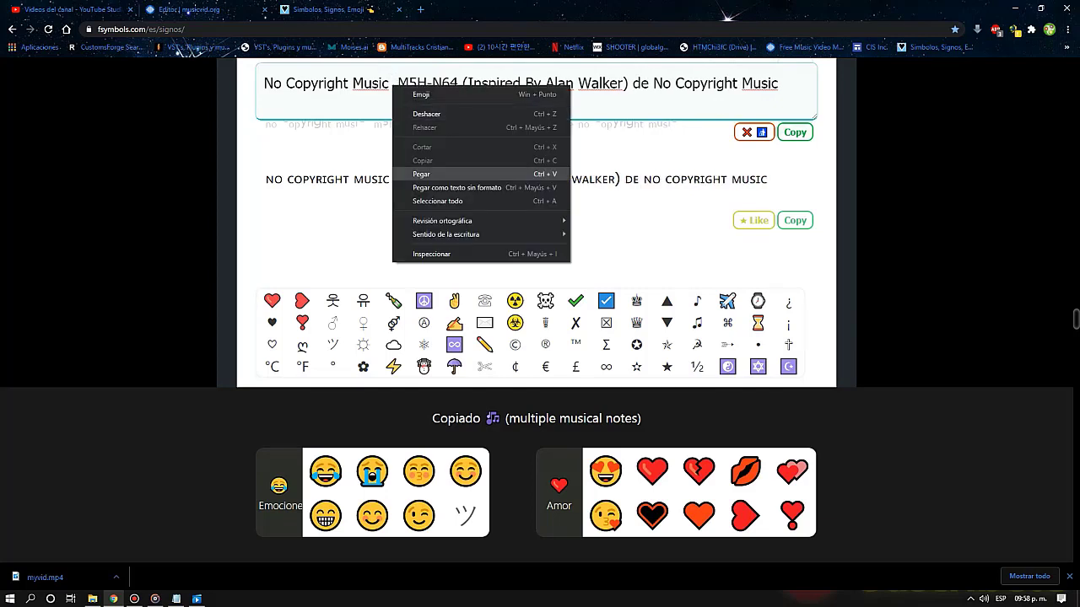
left_click(422, 174)
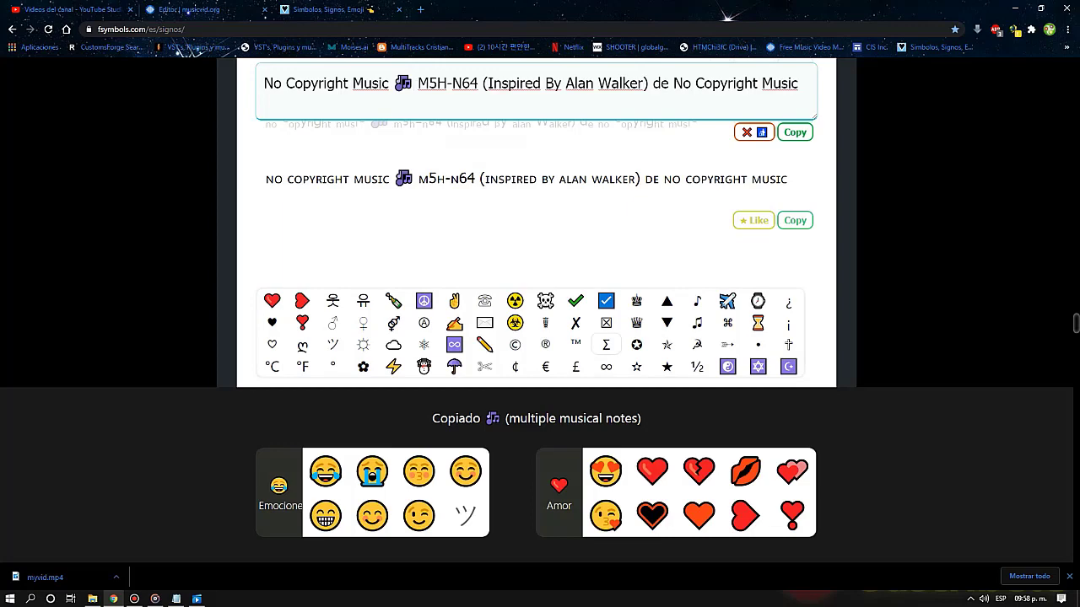
Copy the headphone emoji from the music symbols and insert it after "N64" in the title
scroll(605, 344, "down", 4)
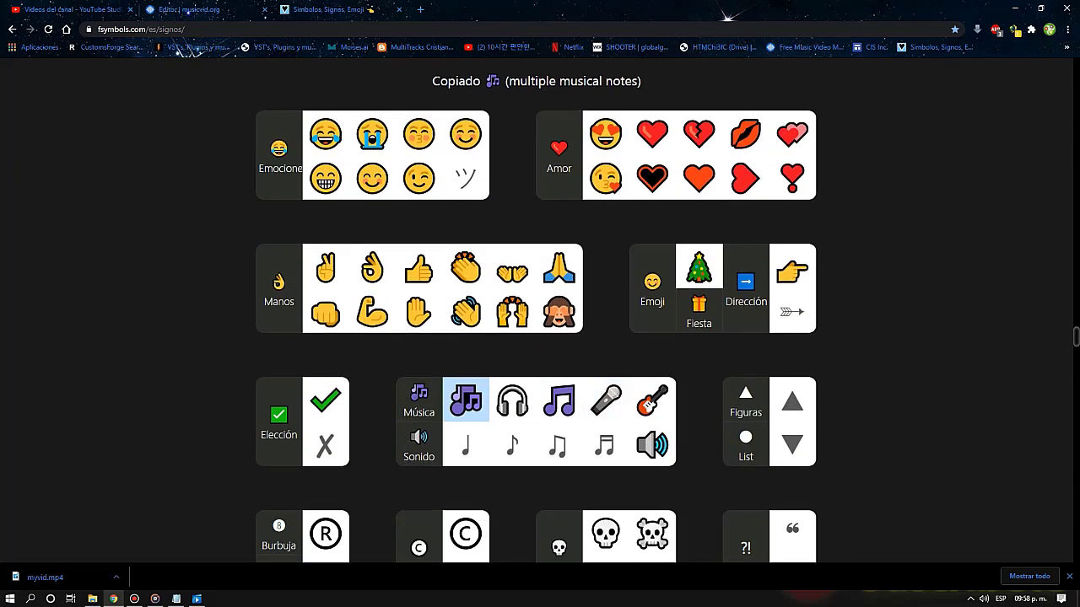
left_click(512, 399)
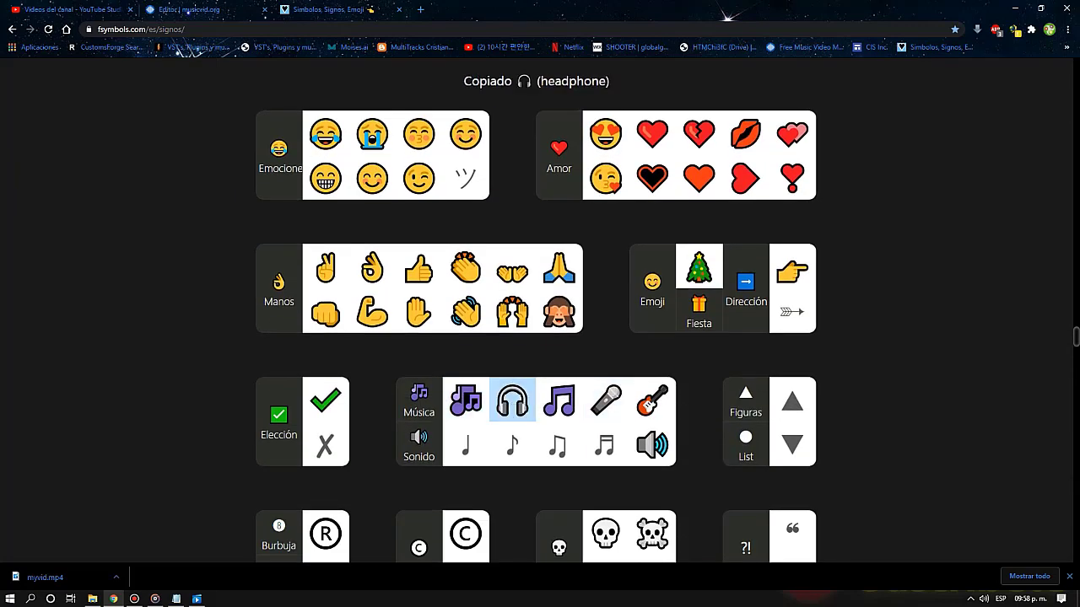
scroll(512, 400, "up", 4)
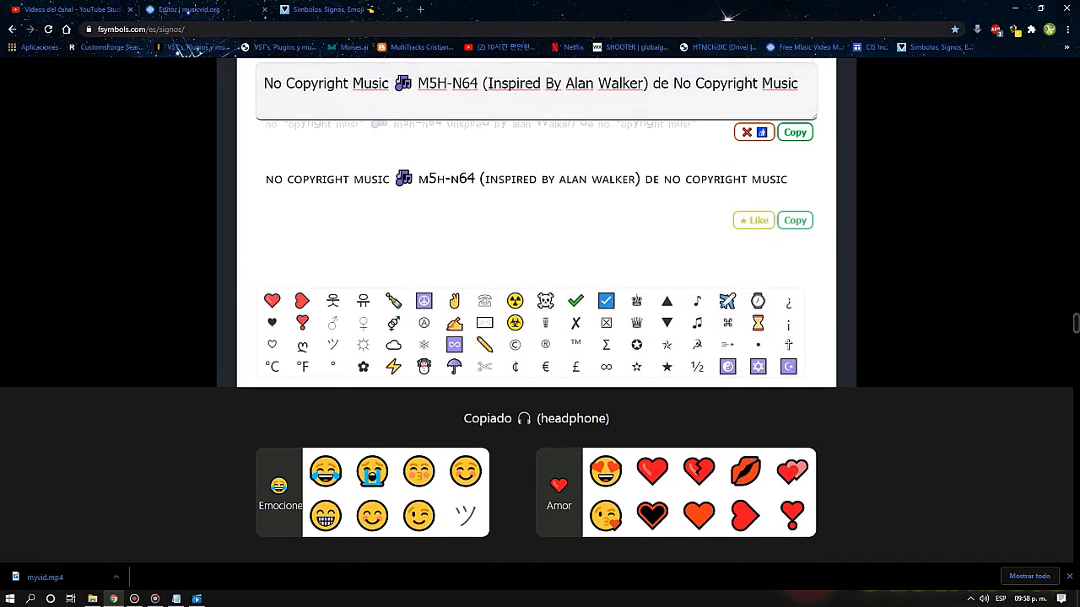
left_click(478, 83)
type("🎧")
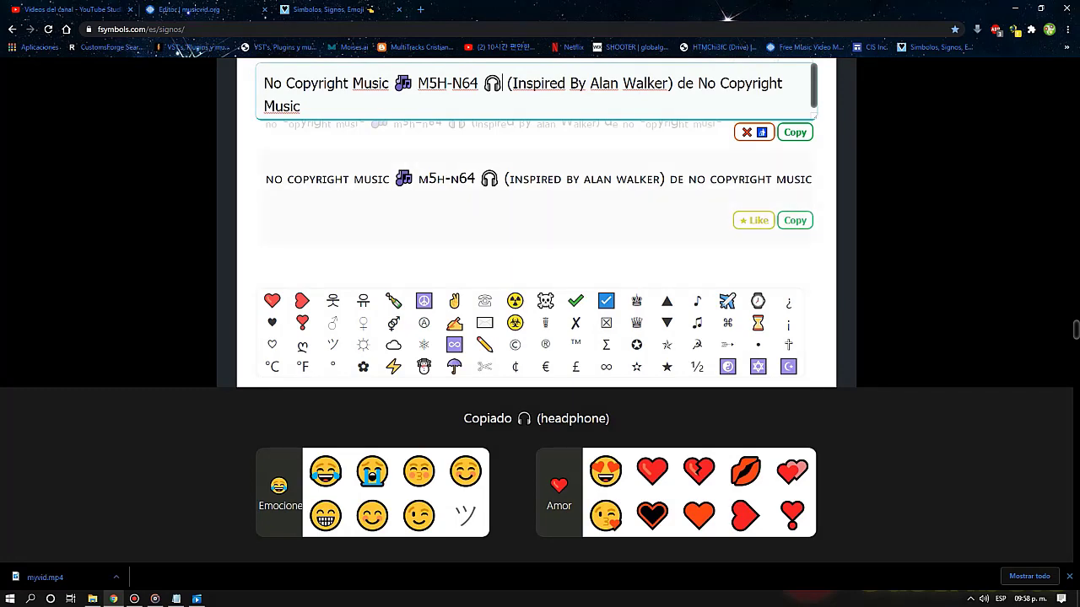
Copy the thumbs up emoji and put it in place of "de" before the second "No Copyright Music" in the title
scroll(512, 345, "down", 5)
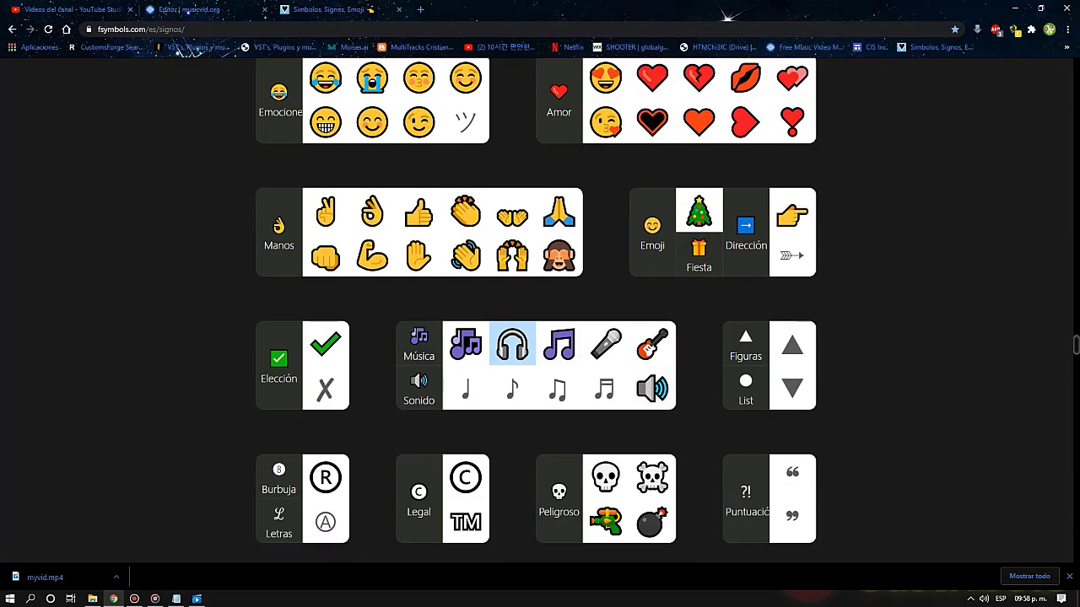
scroll(540, 337, "up", 5)
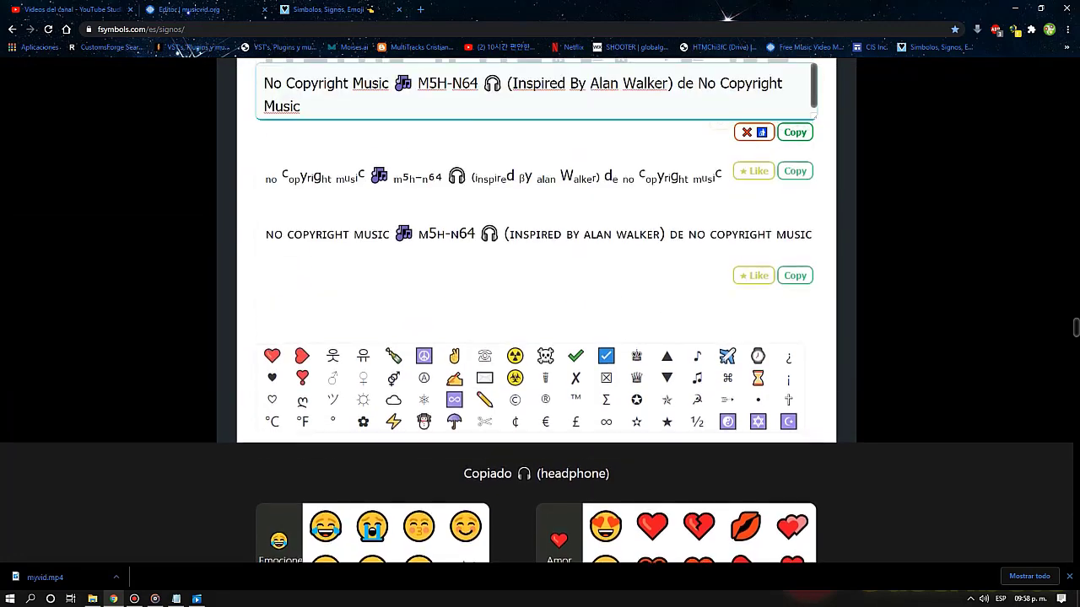
scroll(540, 338, "down", 3)
scroll(652, 399, "down", 2)
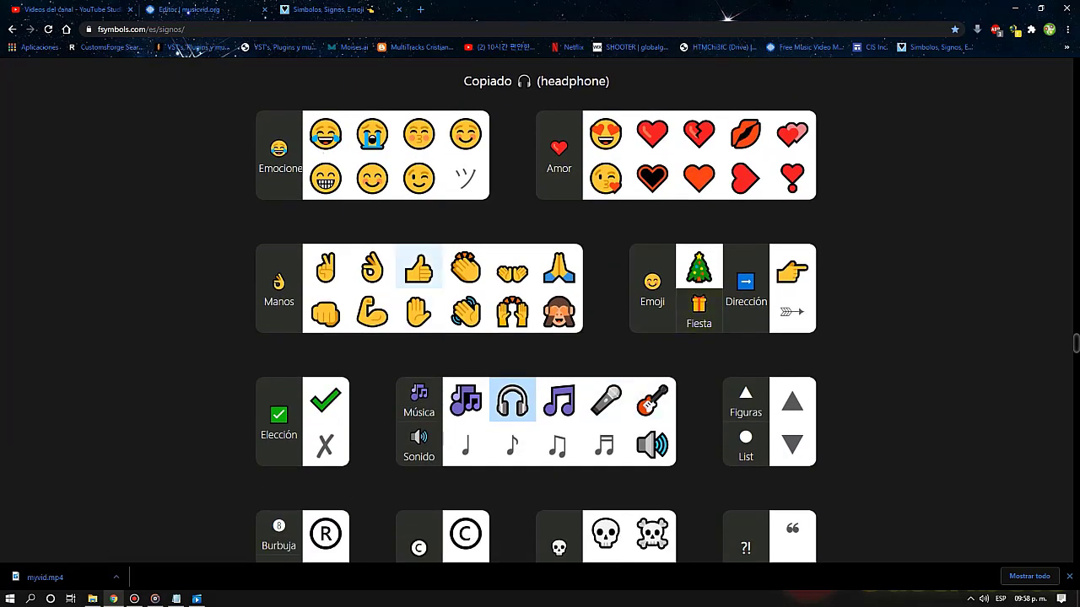
left_click(418, 270)
scroll(418, 275, "up", 1)
scroll(419, 274, "up", 4)
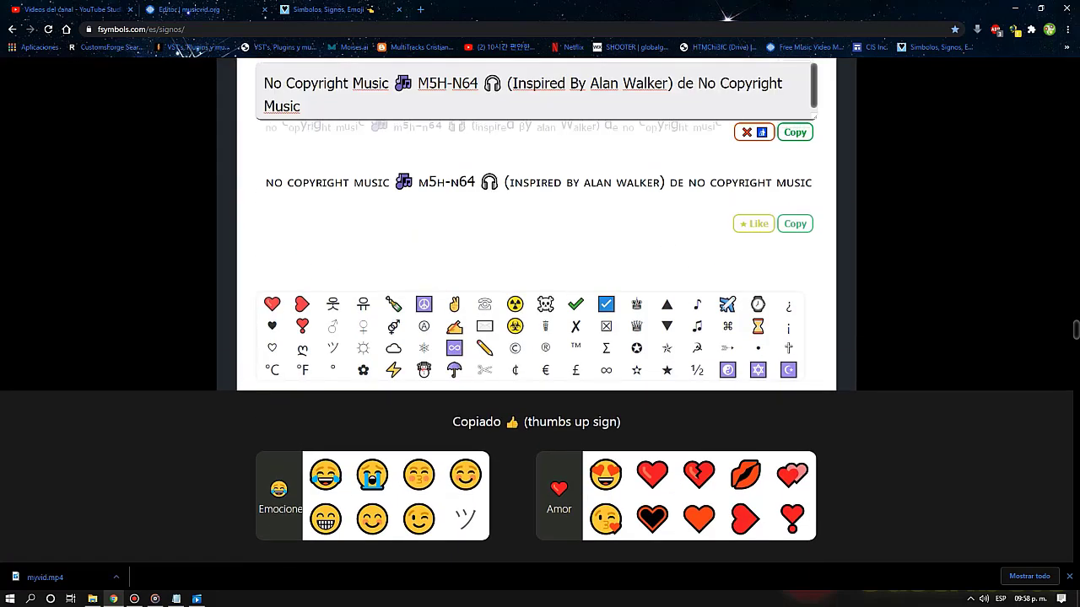
scroll(418, 274, "up", 1)
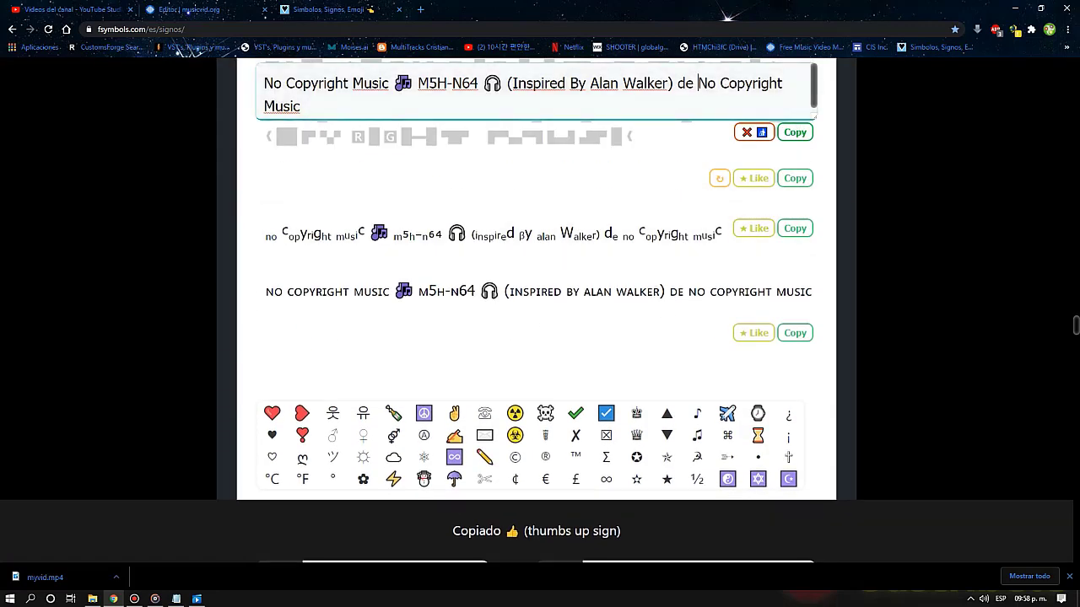
type("👍")
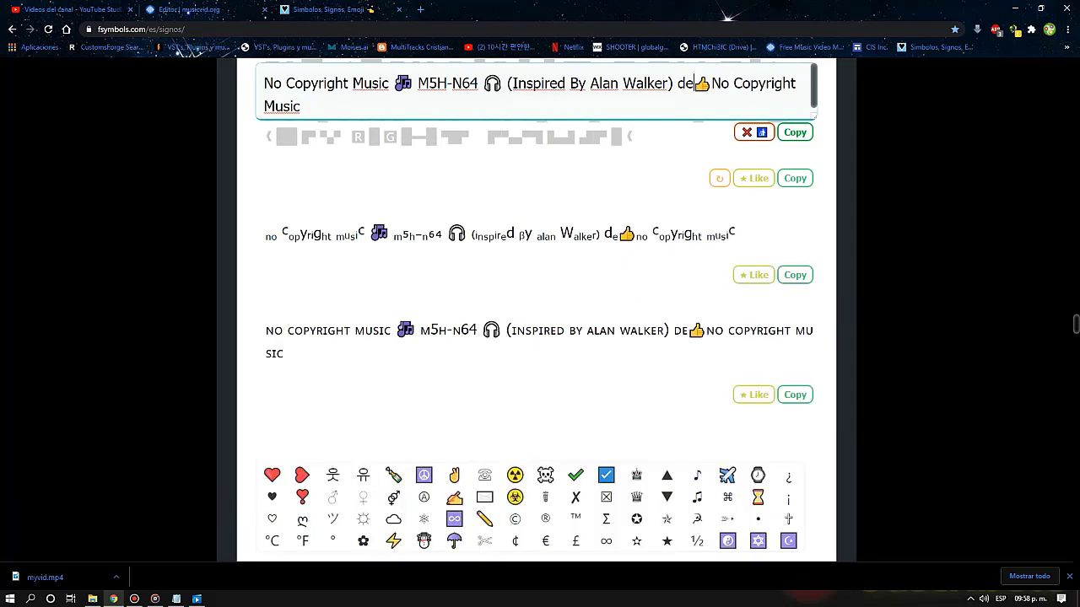
key("BackSpace")
key("BackSpace")
key("BackSpace")
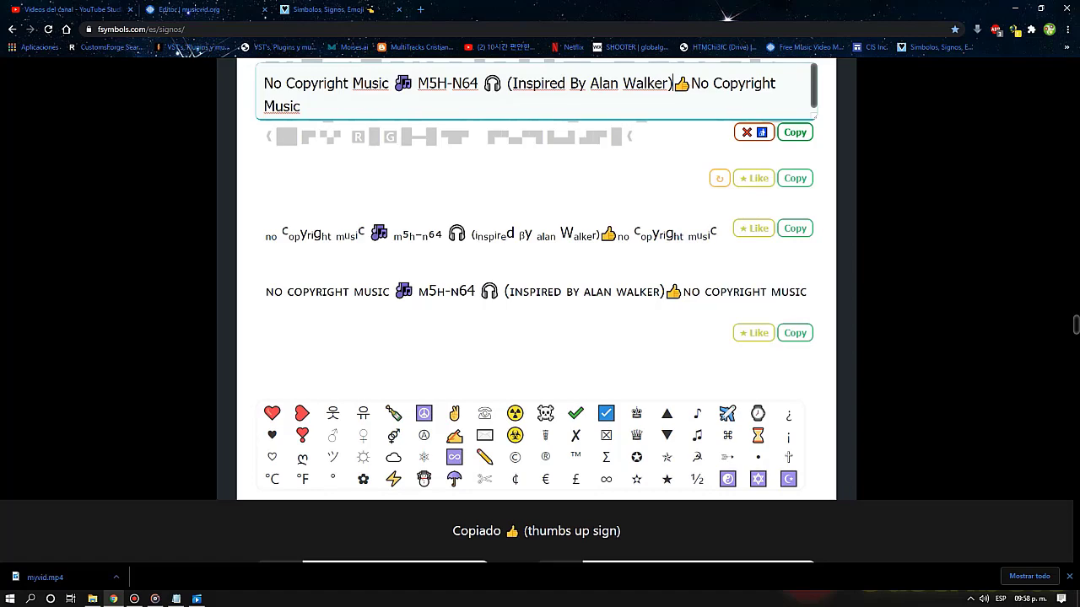
Open the full Música symbol category, copy the musical score emoji and add it at the end of the title
scroll(652, 444, "down", 5)
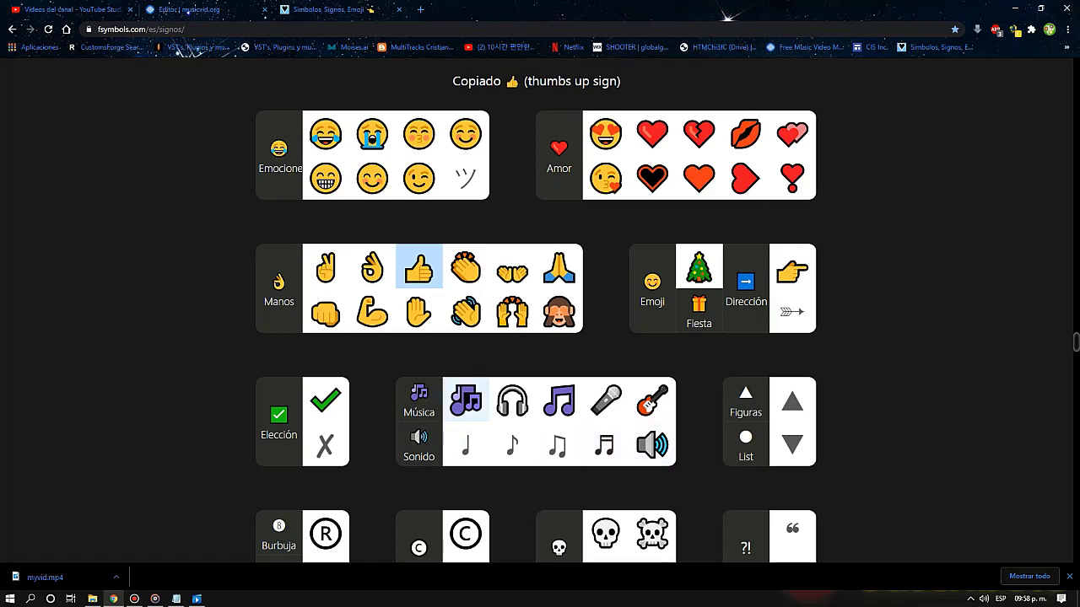
left_click(419, 403)
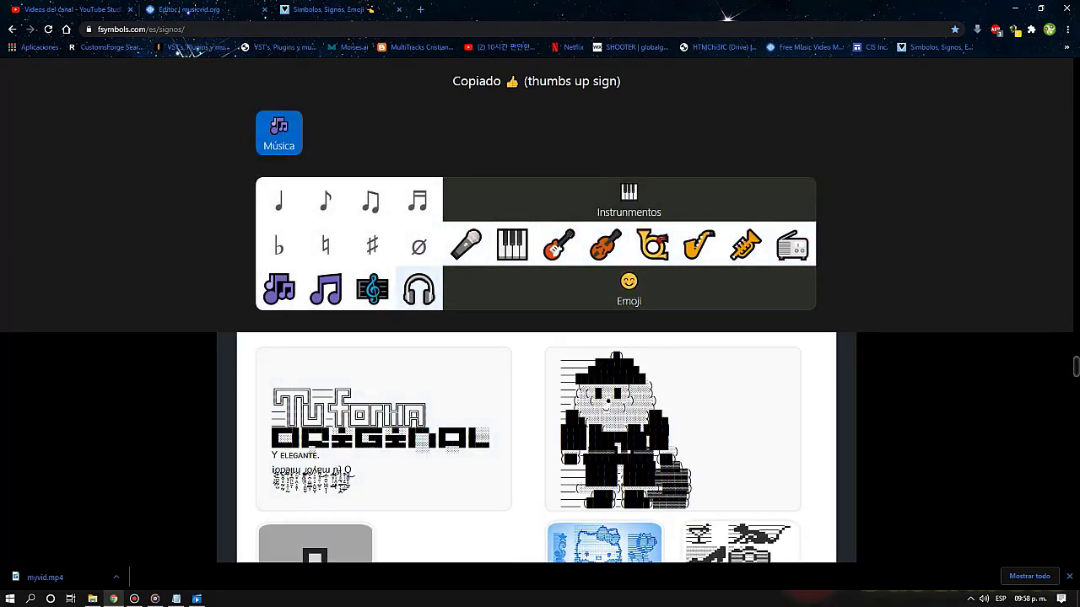
left_click(371, 289)
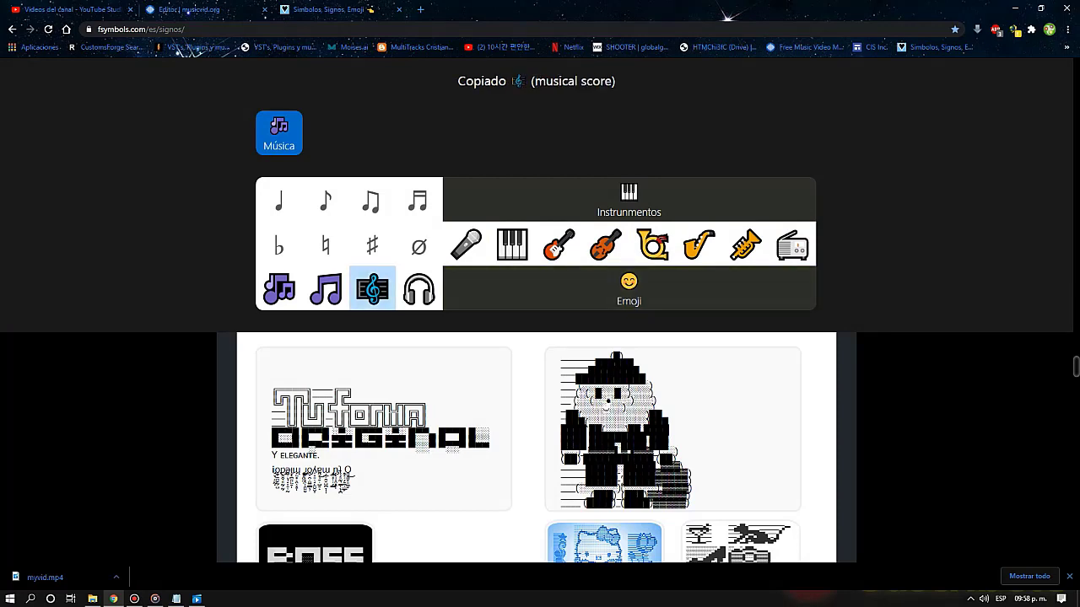
scroll(540, 338, "up", 7)
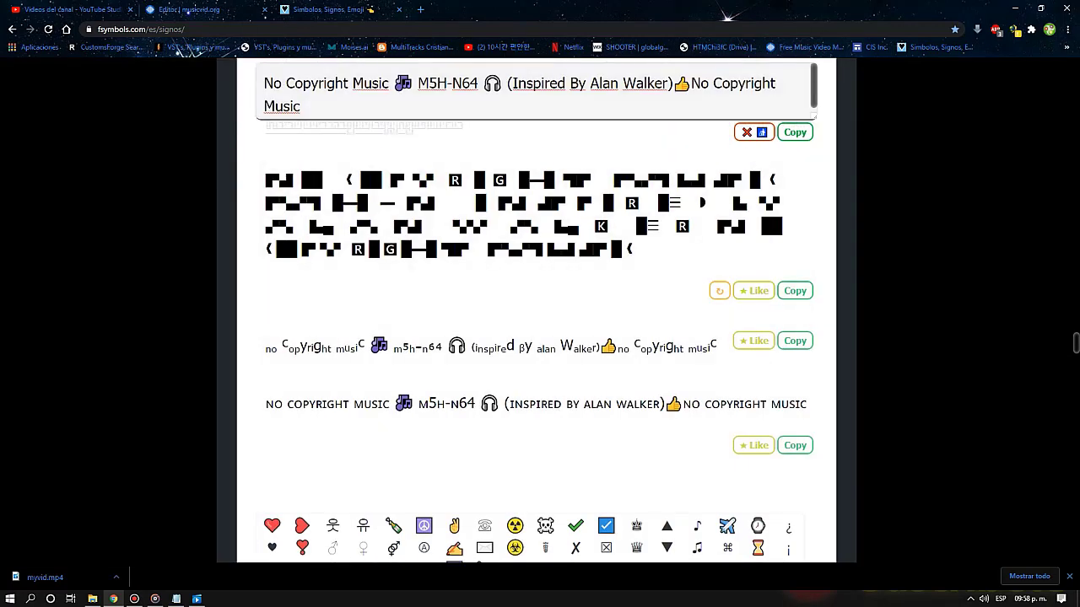
type("🎼")
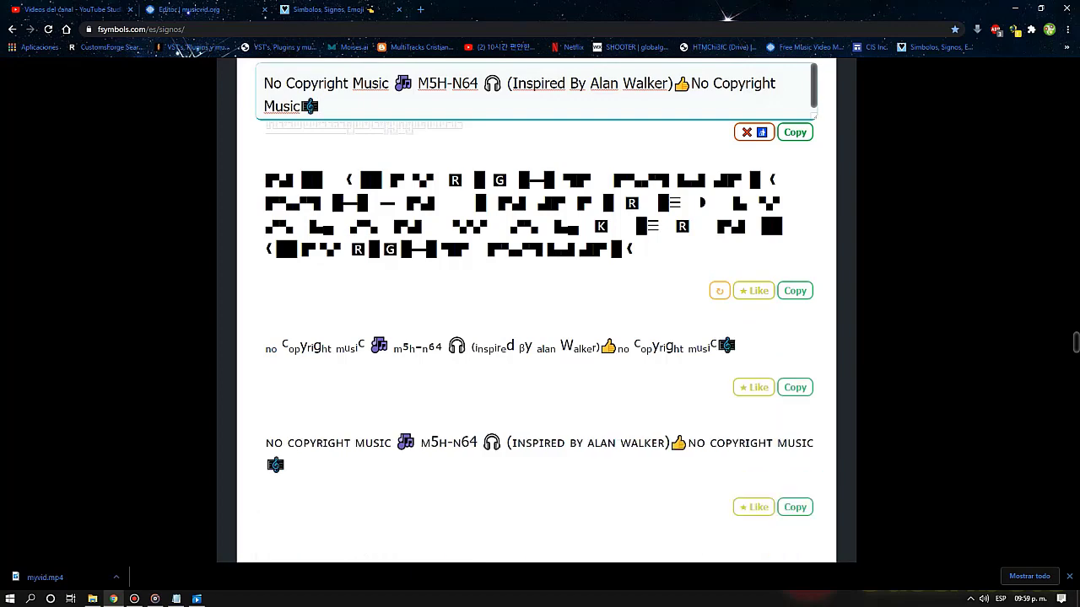
Browse the generated text styles and copy the emoji-decorated title in the thin italic serif style
scroll(540, 337, "up", 8)
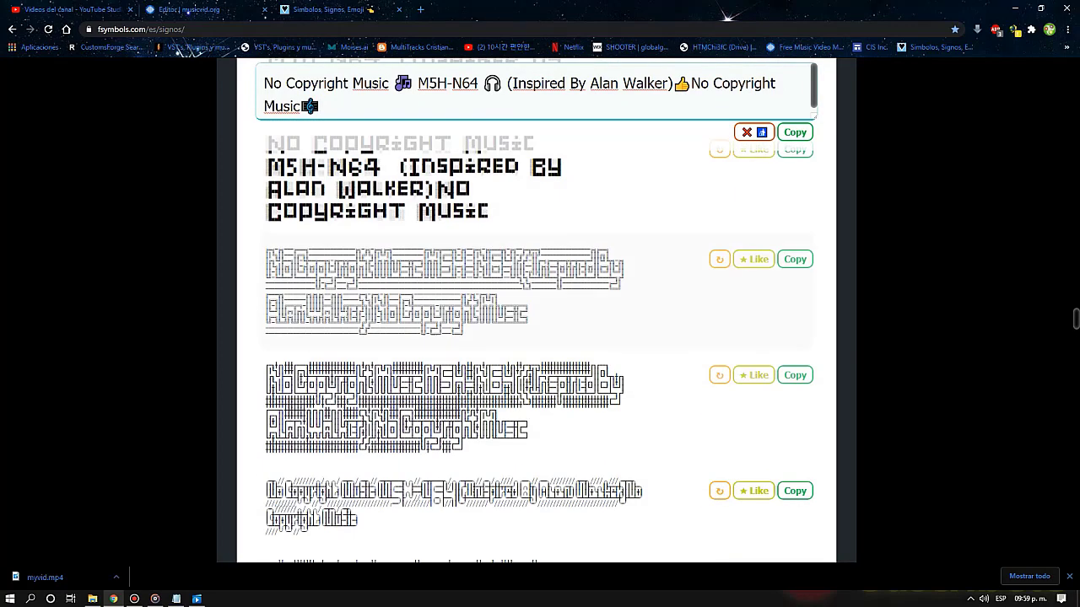
scroll(540, 338, "up", 8)
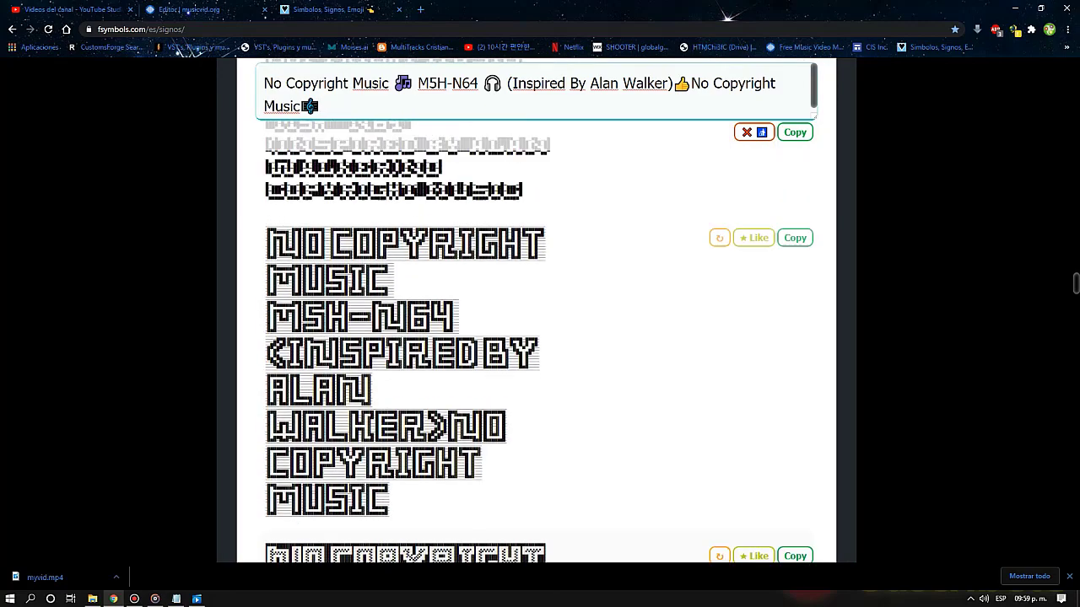
scroll(539, 338, "up", 3)
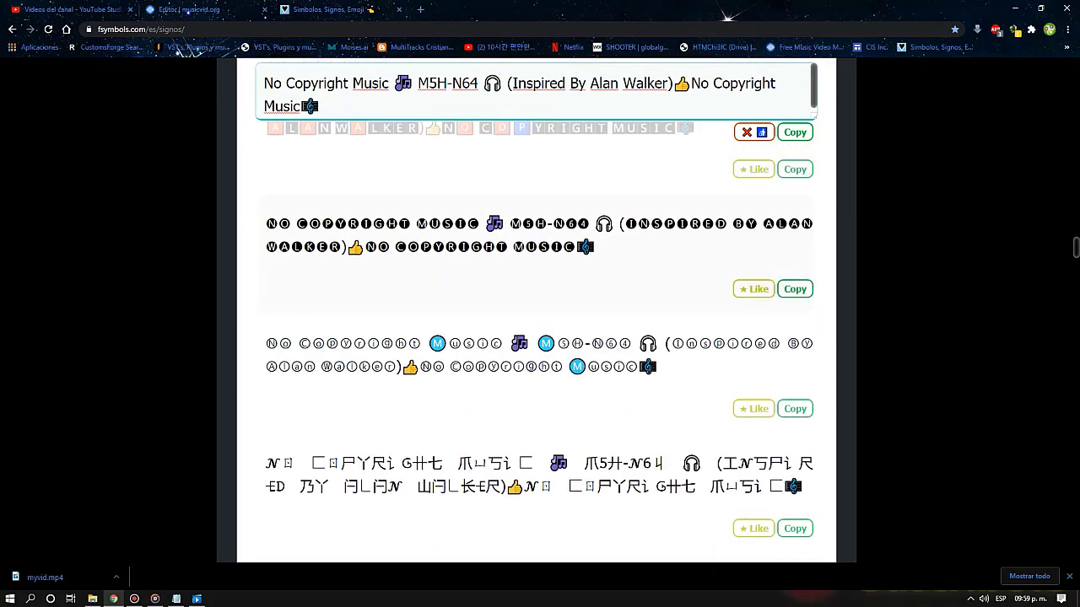
scroll(540, 338, "up", 6)
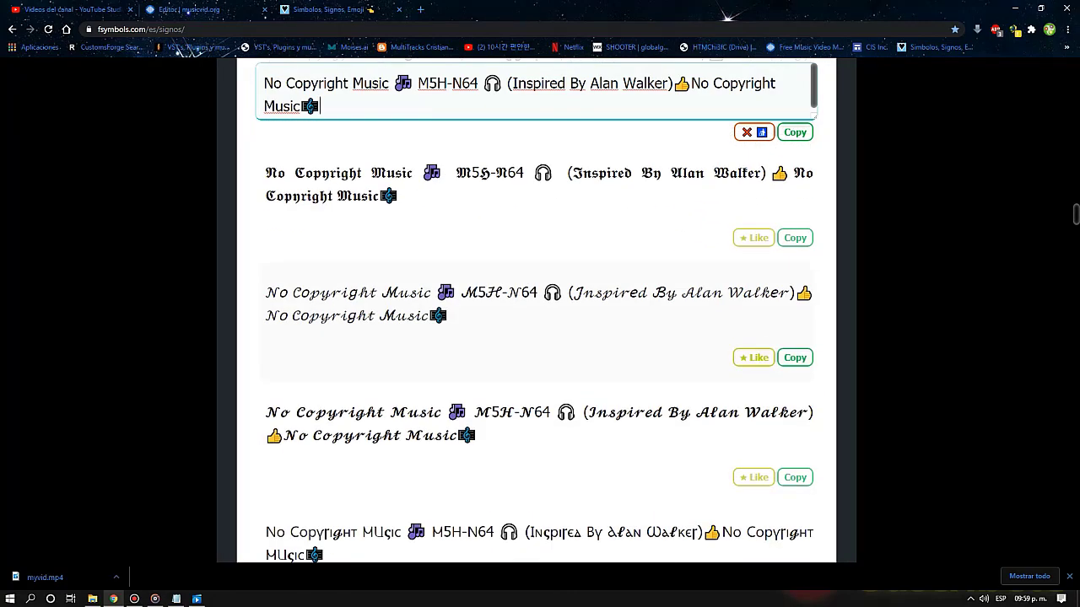
scroll(540, 337, "up", 4)
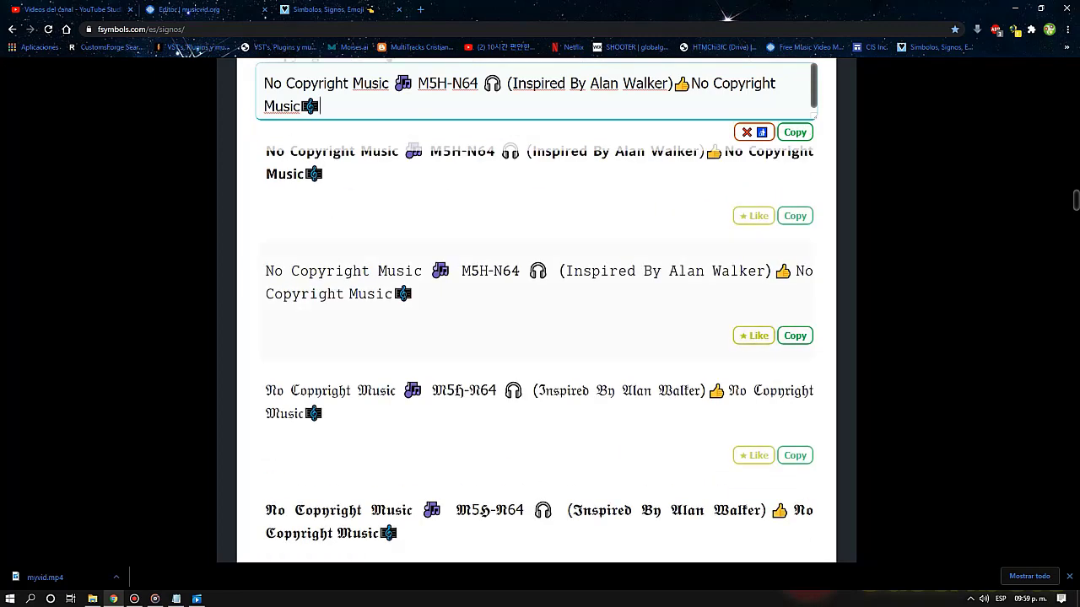
scroll(540, 337, "up", 5)
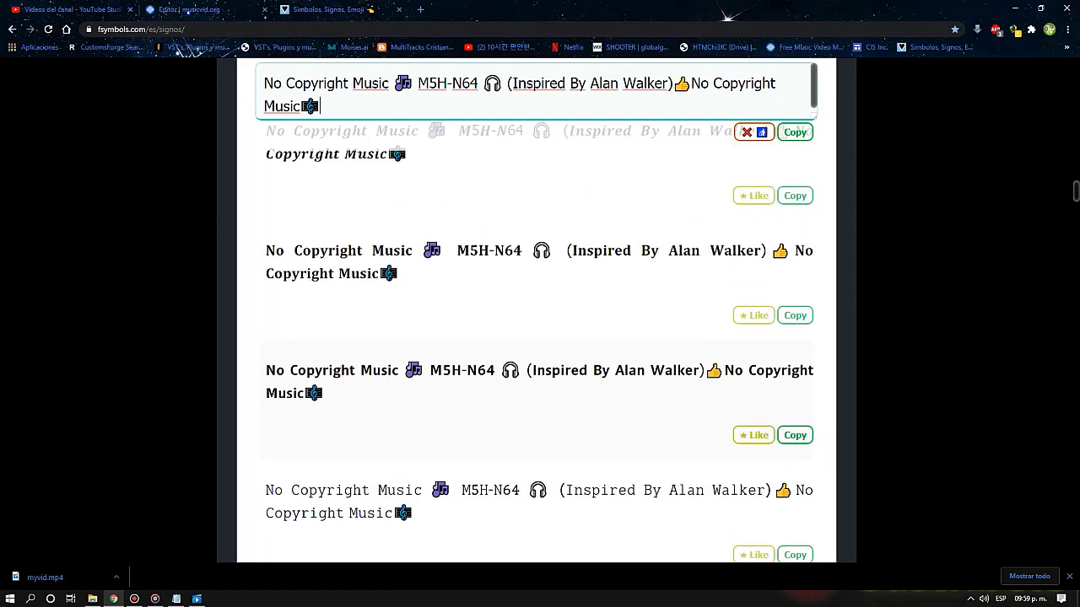
scroll(540, 338, "up", 5)
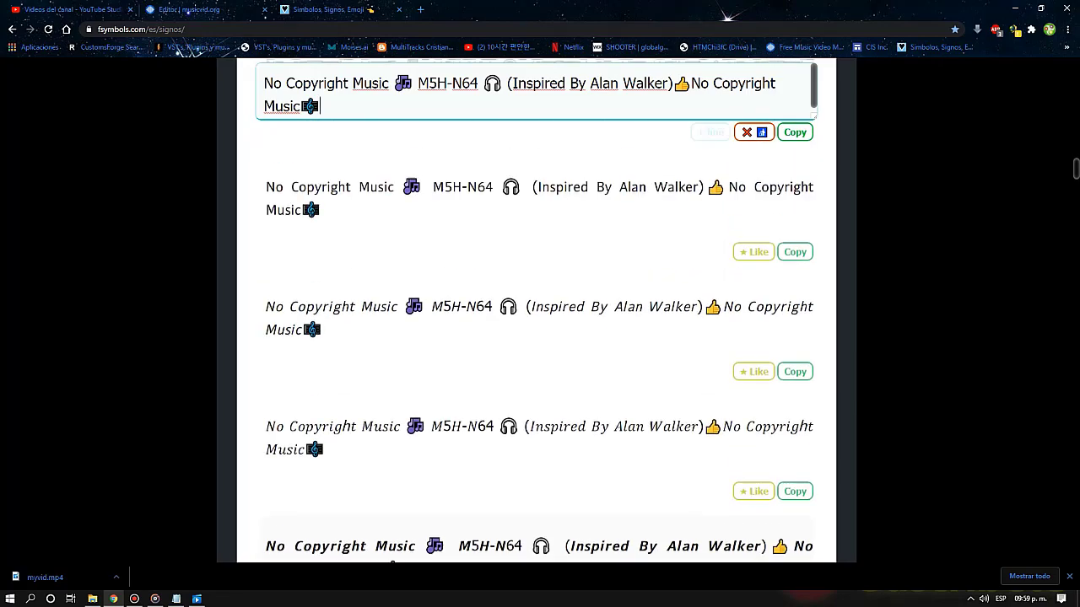
scroll(540, 337, "up", 5)
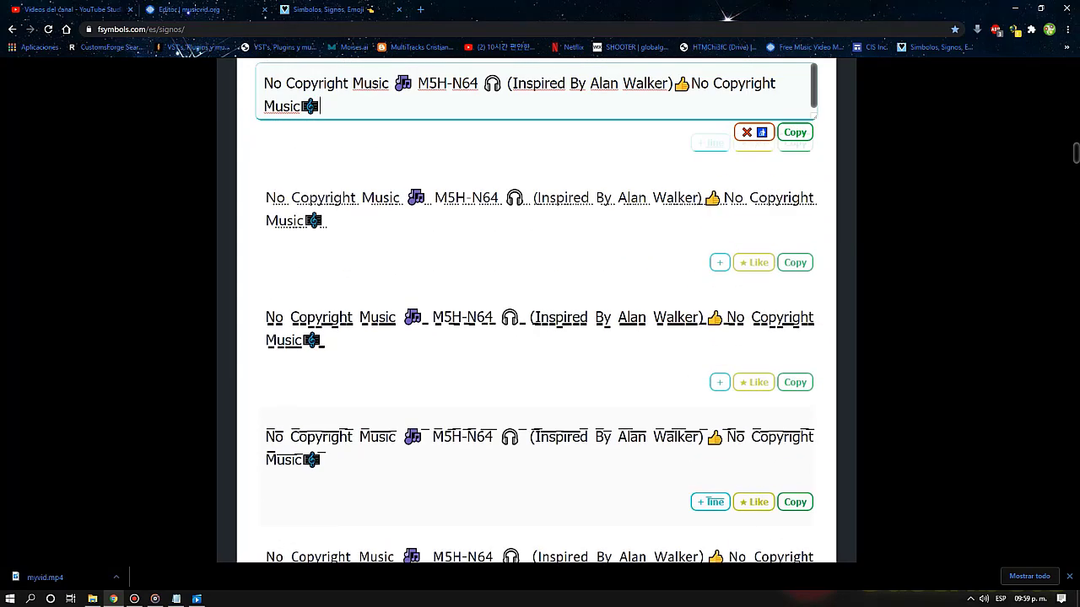
scroll(540, 337, "down", 5)
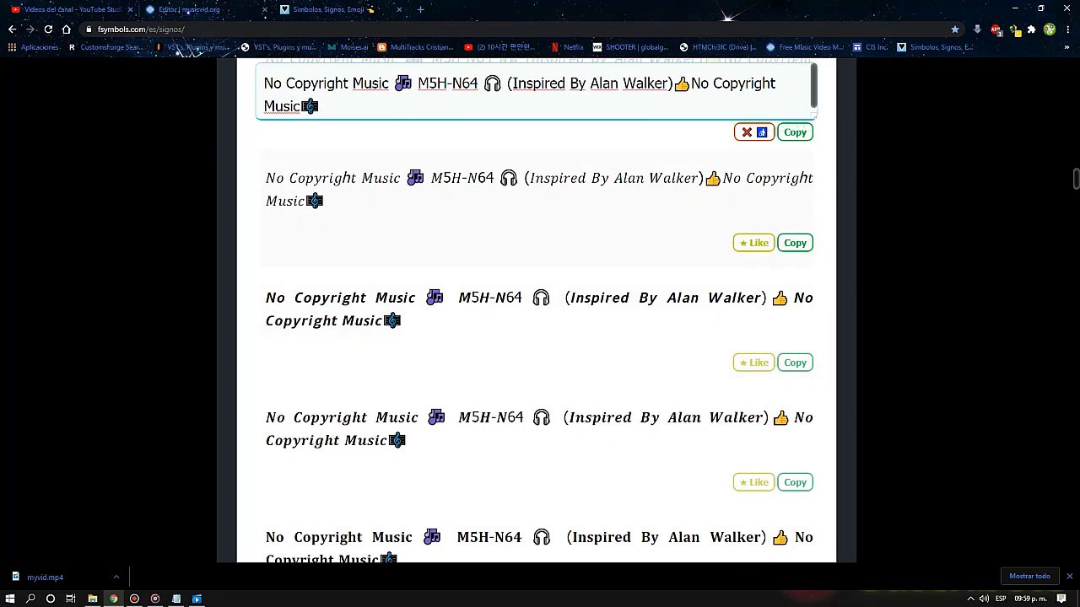
left_click(794, 242)
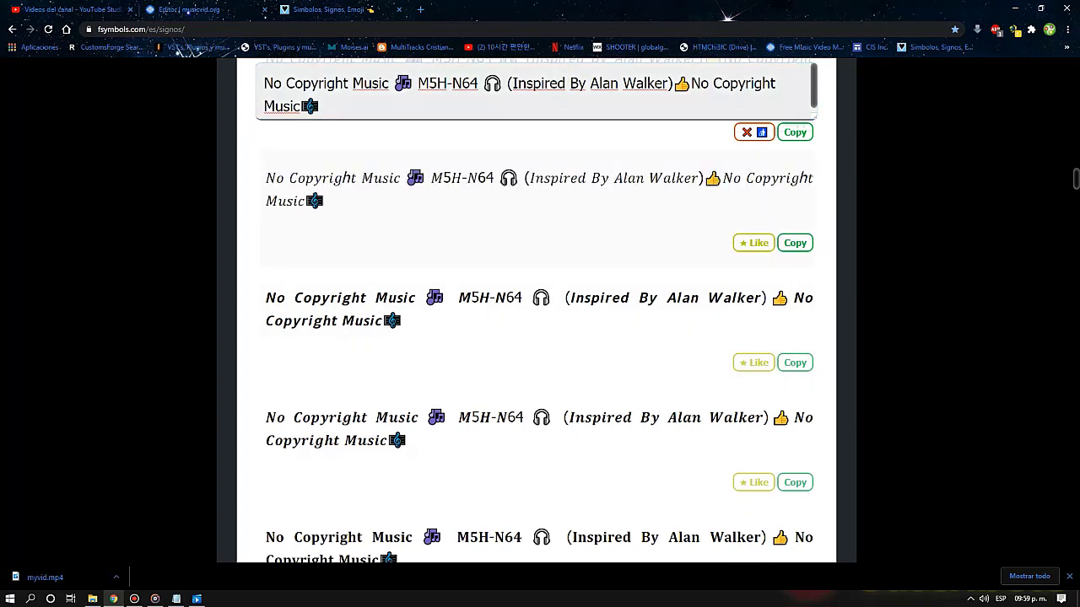
left_click(795, 243)
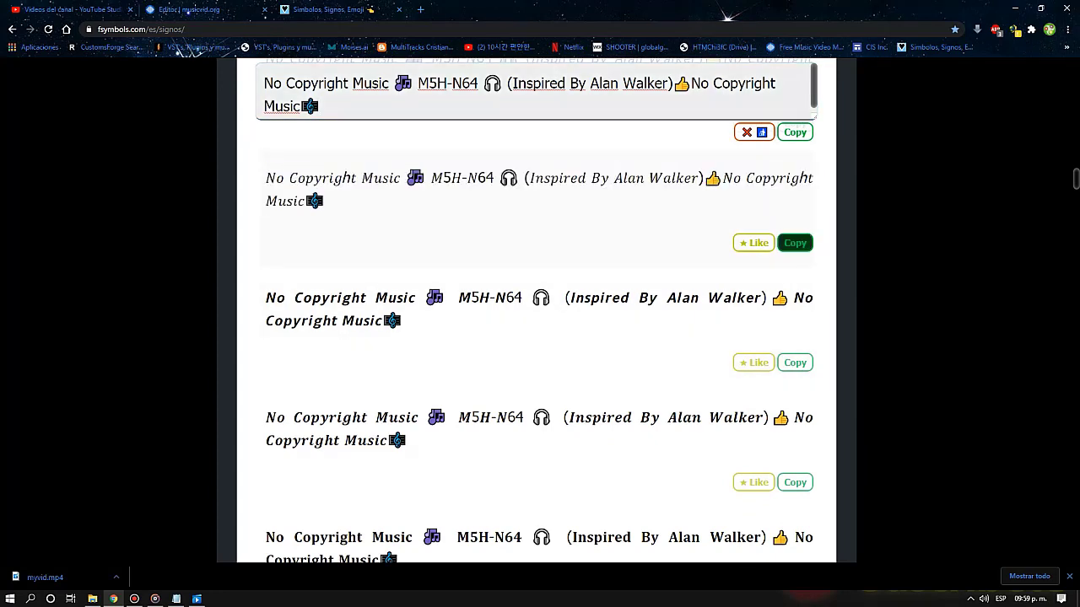
left_click(795, 243)
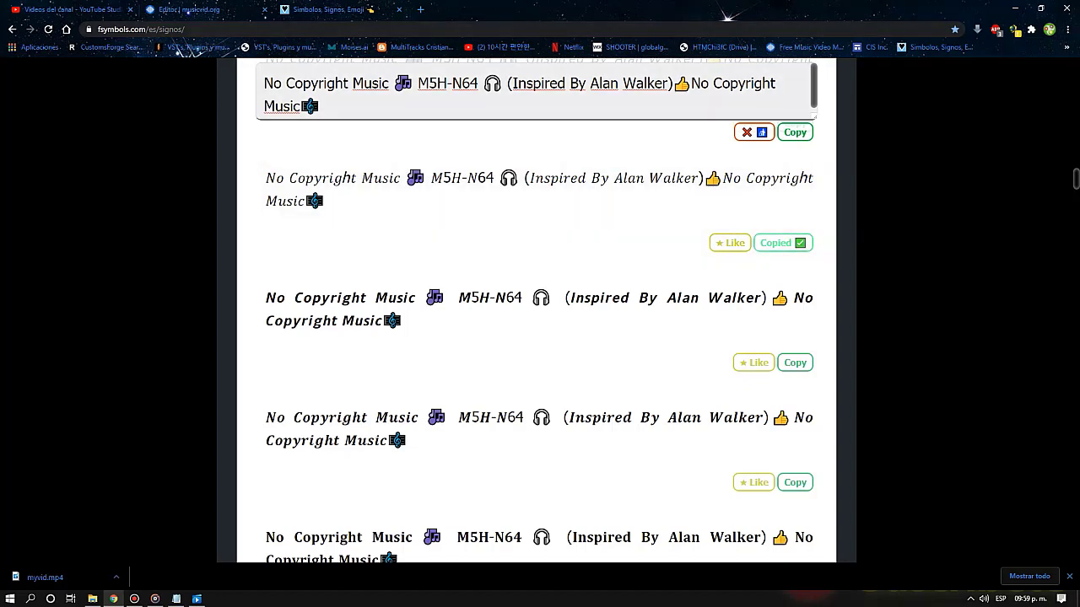
Switch to the YouTube Studio upload and replace the video title "myvid" with the copied italic emoji title
left_click(71, 9)
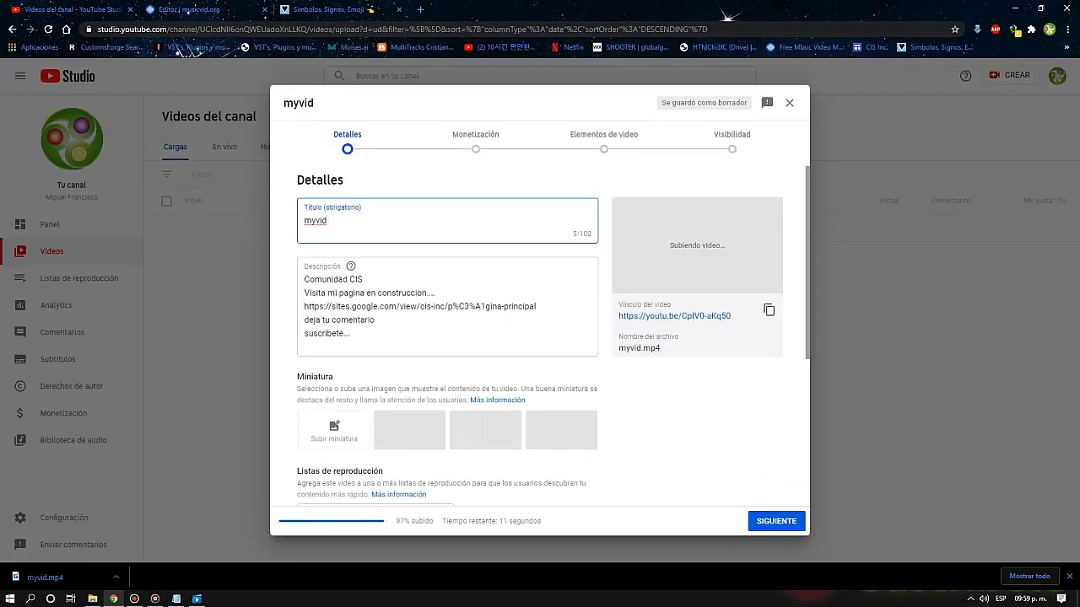
key("ctrl+a")
key("BackSpace")
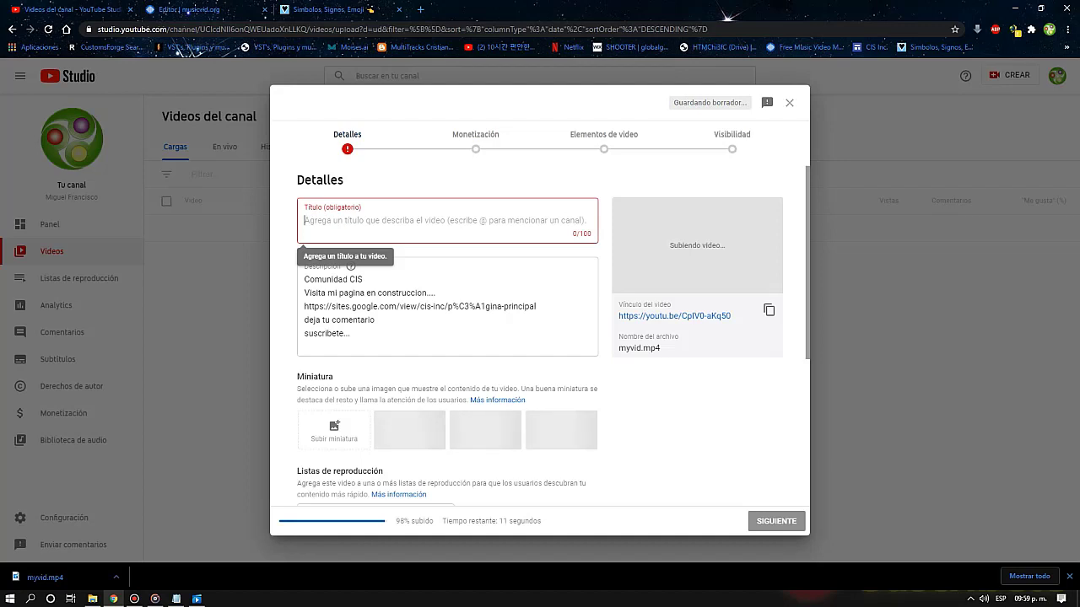
right_click(314, 221)
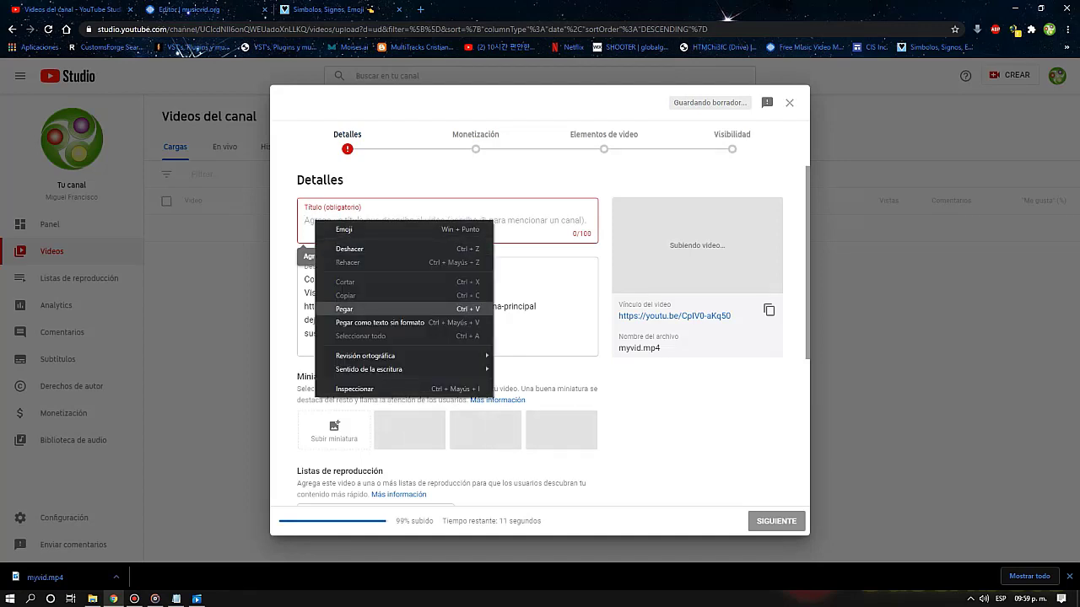
left_click(344, 309)
key("ctrl+a")
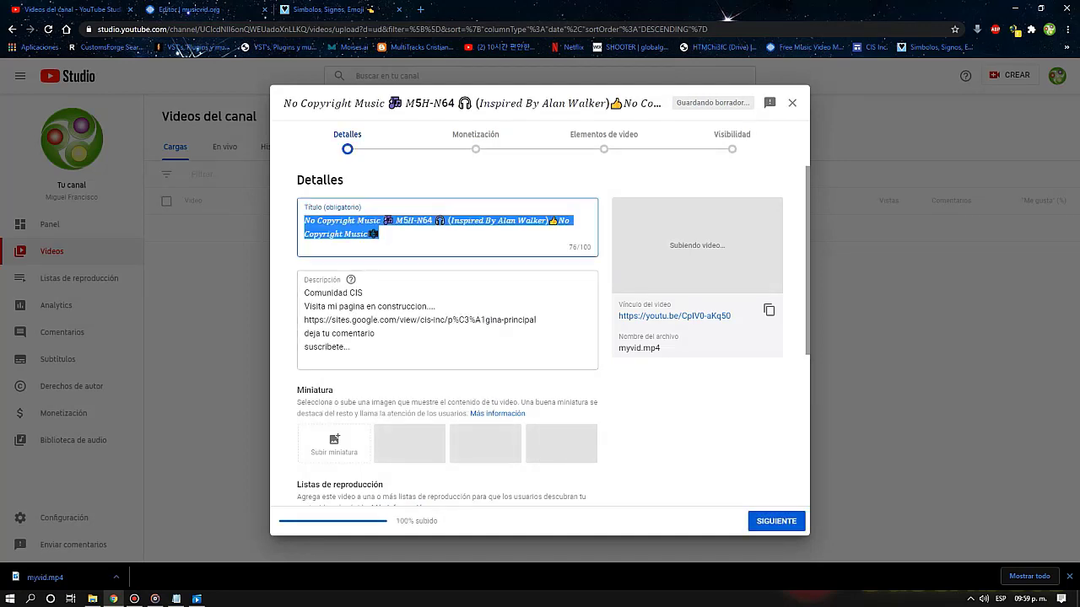
left_click(378, 234)
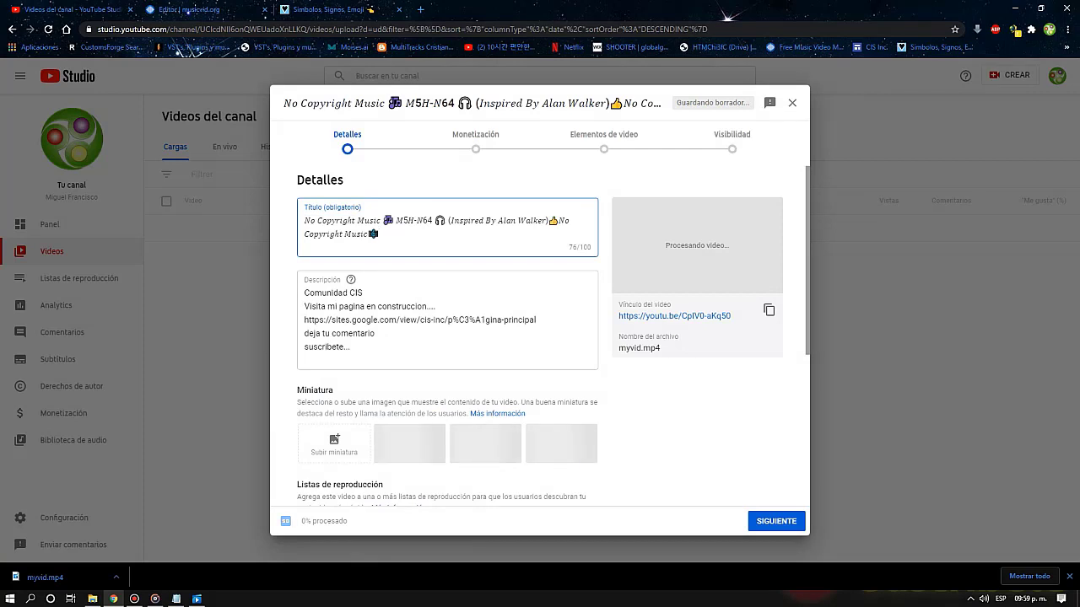
left_click_drag(379, 233, 304, 220)
key("Right")
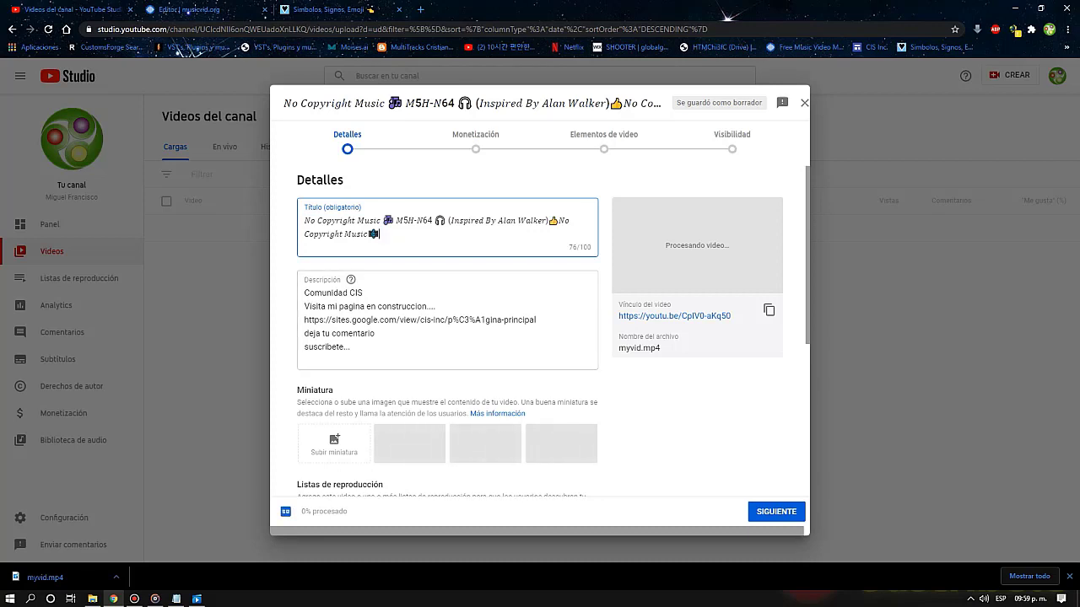
left_click(176, 599)
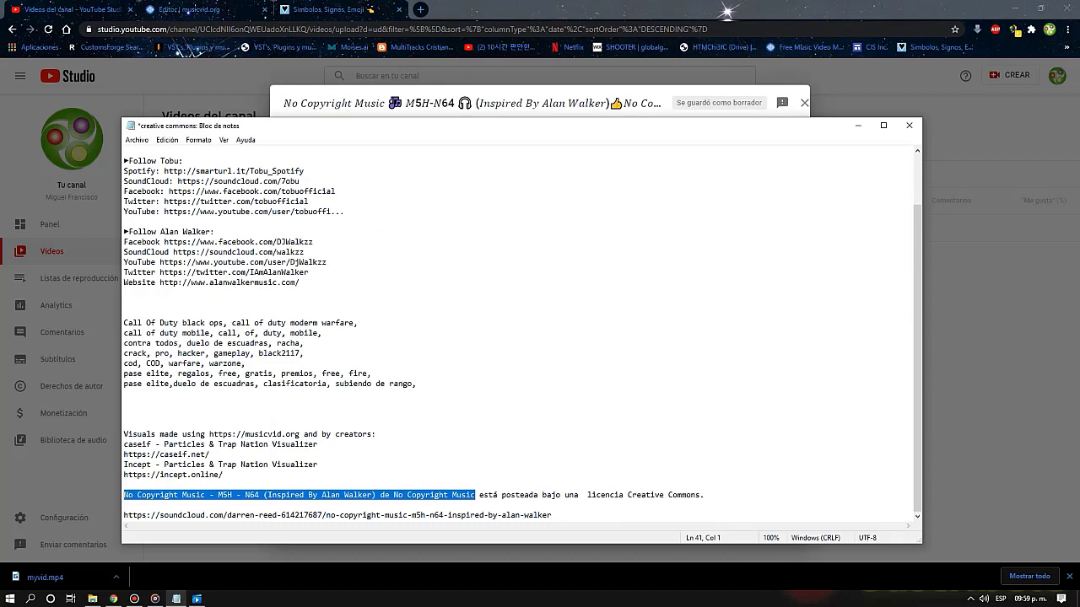
left_click(318, 444)
left_click_drag(552, 515, 131, 434)
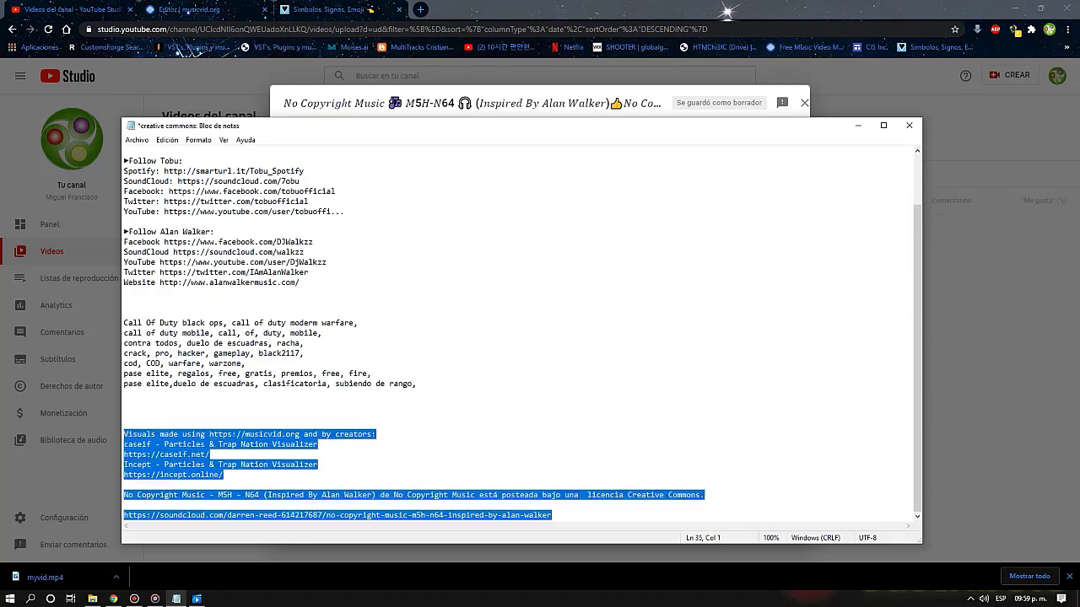
left_click(552, 515)
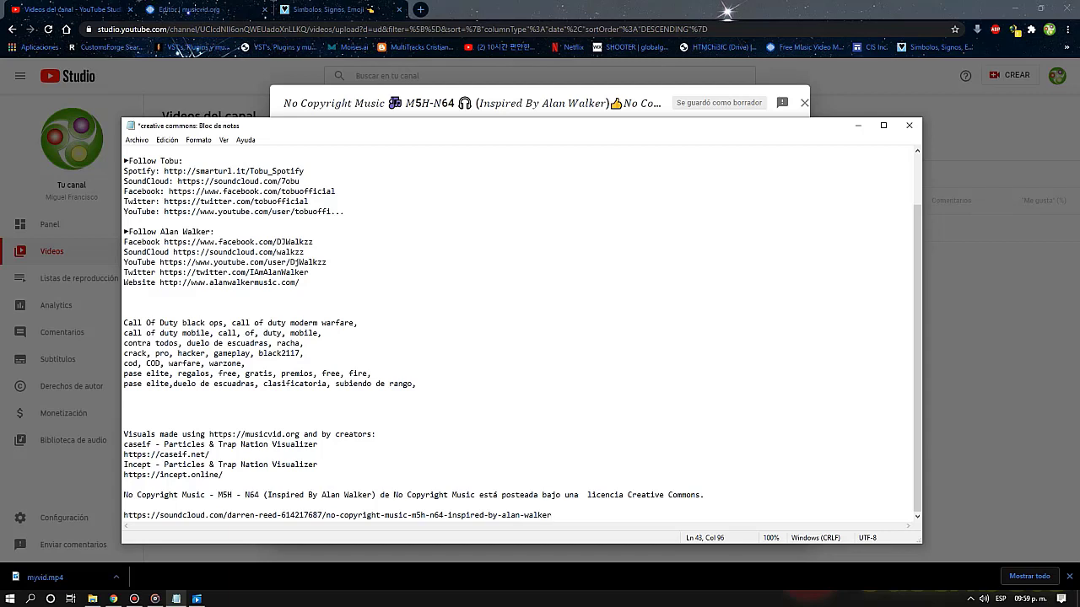
left_click_drag(552, 515, 131, 435)
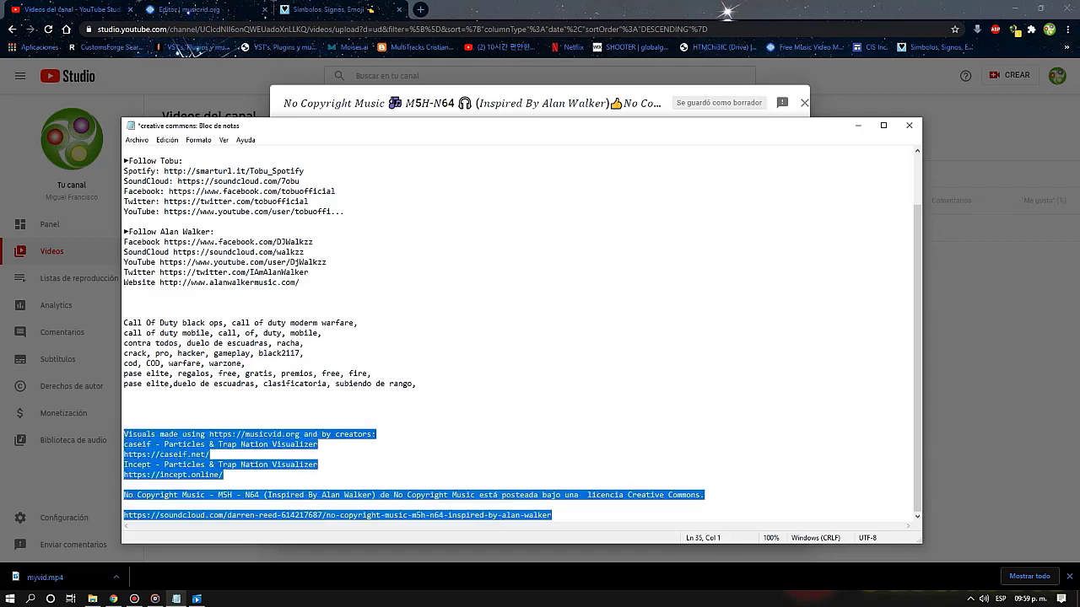
Return to YouTube Studio and paste the copied visual and music credits below the existing description, separated by a blank line
key("alt+Tab")
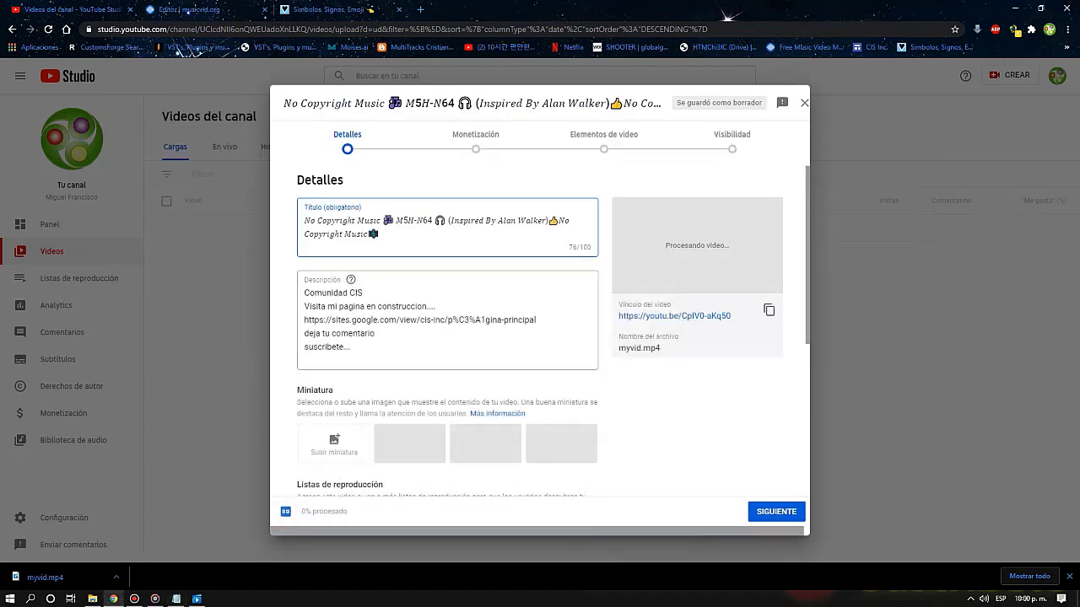
key("Return")
key("Return")
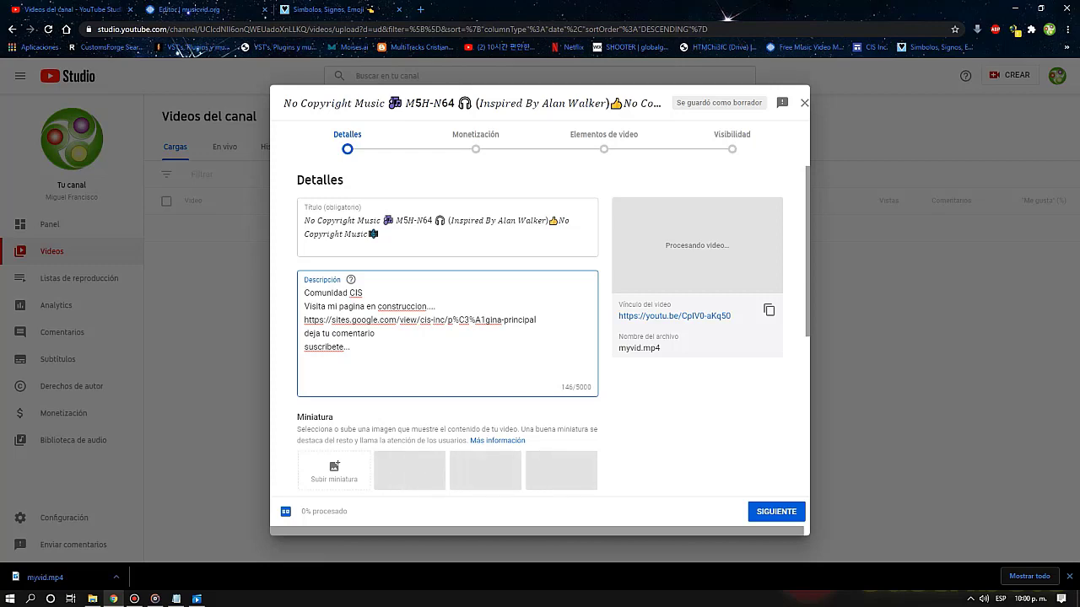
key("ctrl+v")
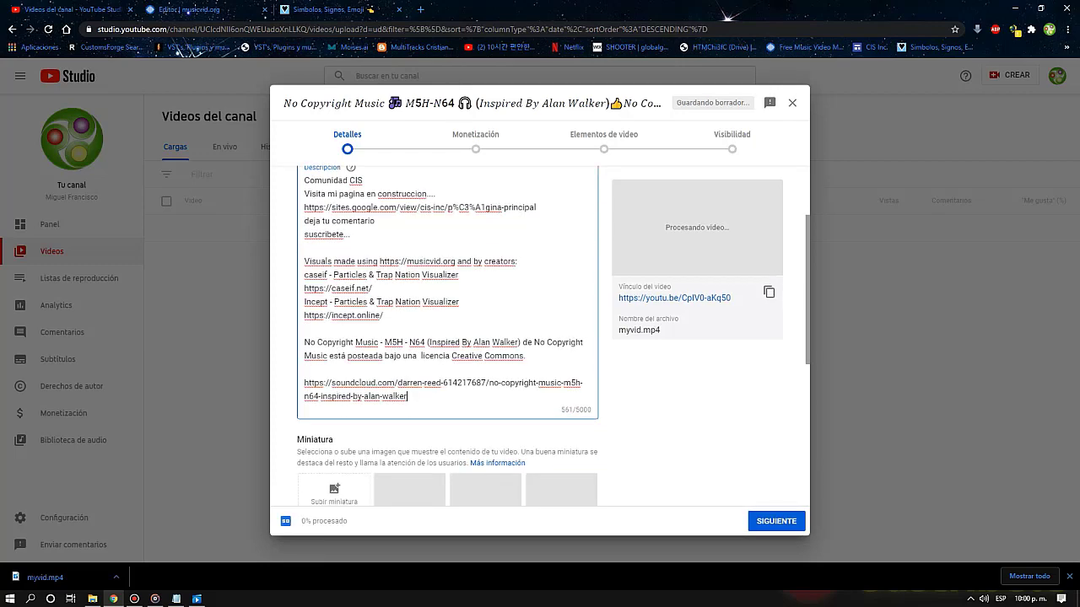
Copy the "Follow Alan Walker" links block from the Notepad note and paste it at the end of the description after a blank line
key("Return")
key("Return")
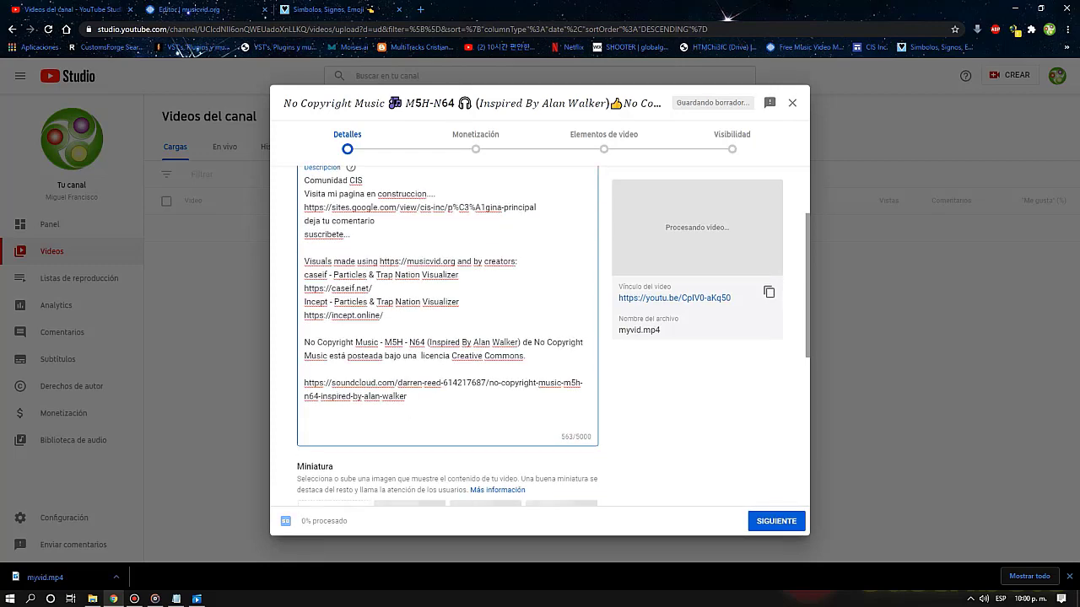
left_click(175, 599)
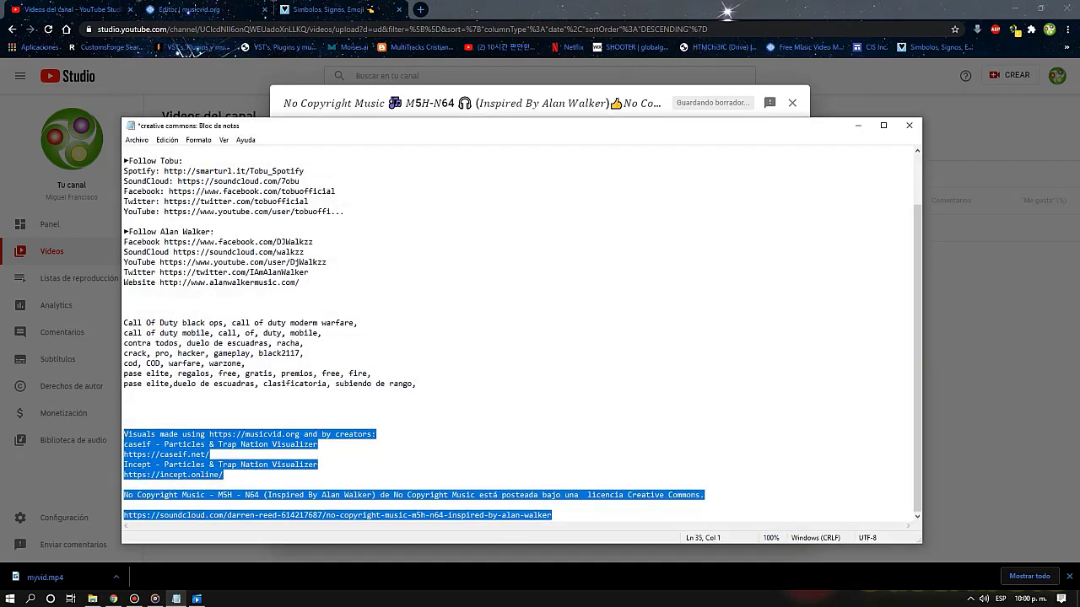
left_click_drag(299, 283, 125, 224)
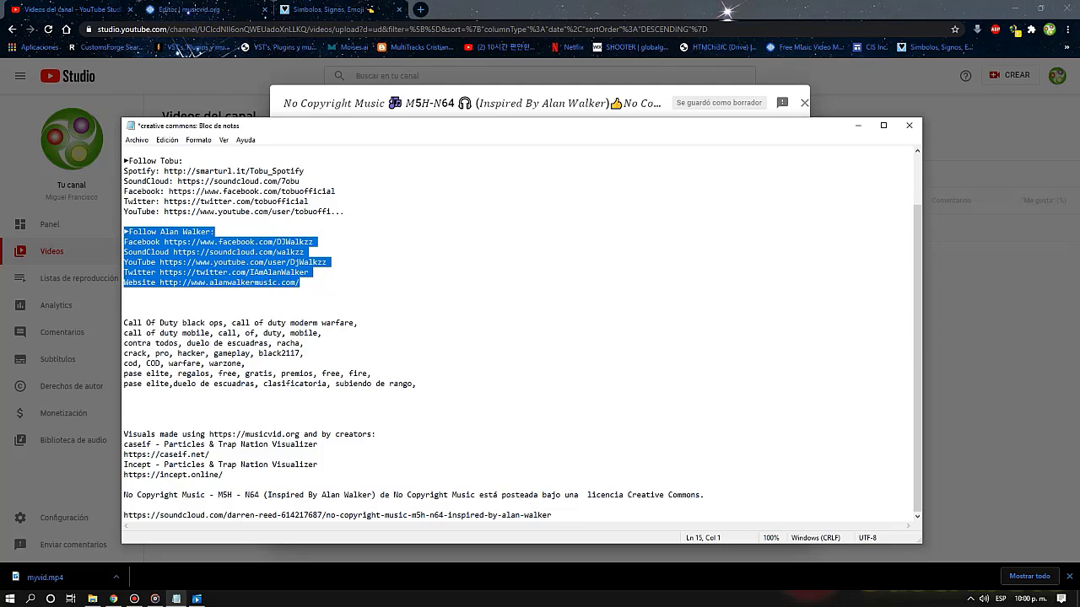
key("alt+Tab")
left_click(305, 423)
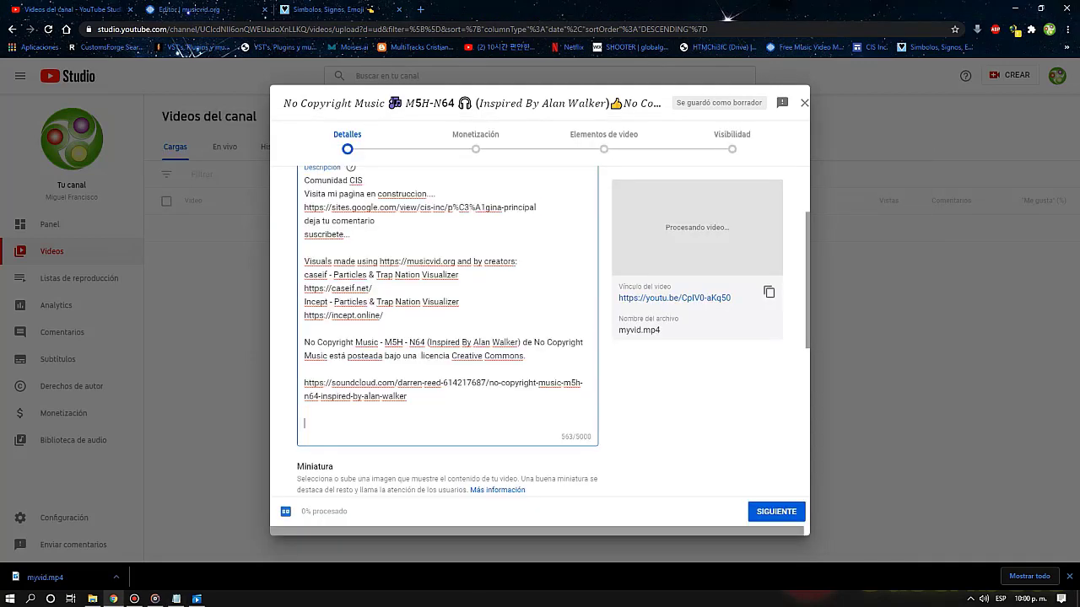
key("ctrl+v")
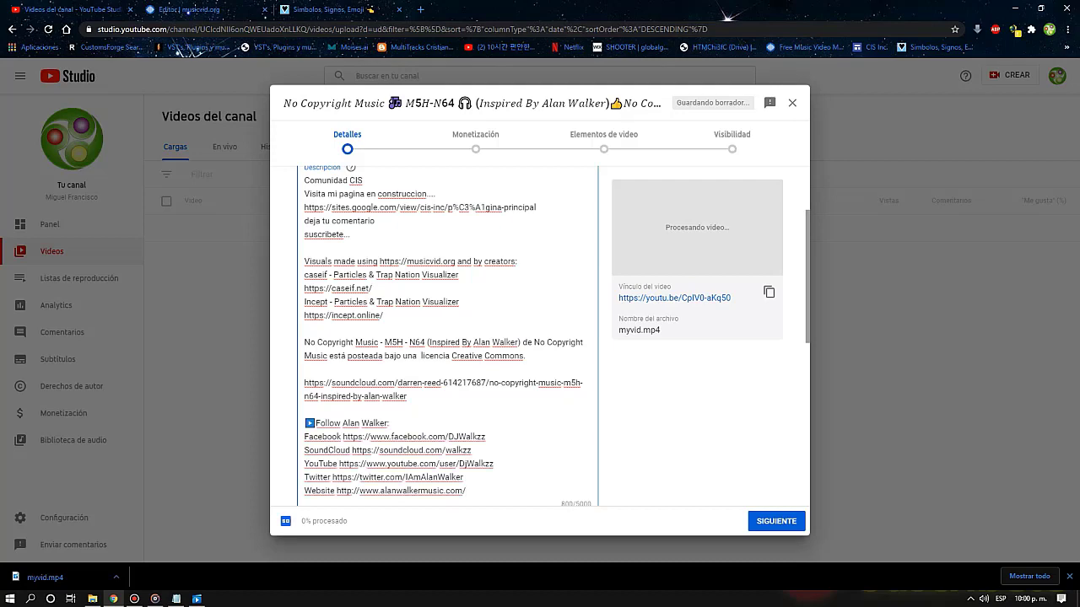
Review the completed title and description, and check the video's processing status
scroll(447, 338, "up", 2)
scroll(447, 337, "down", 4)
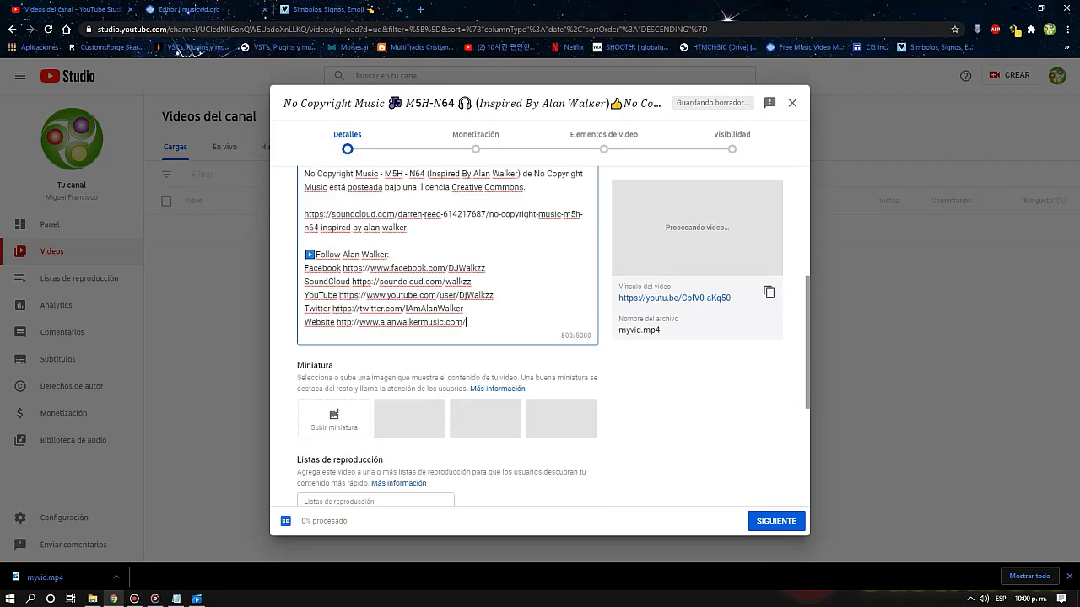
scroll(447, 338, "up", 2)
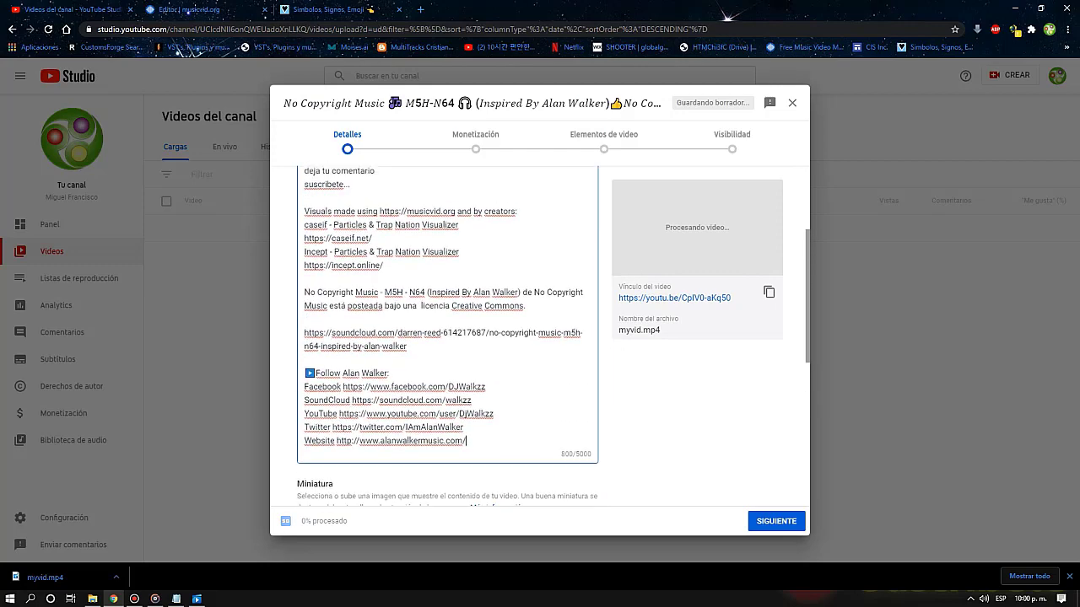
scroll(447, 337, "up", 2)
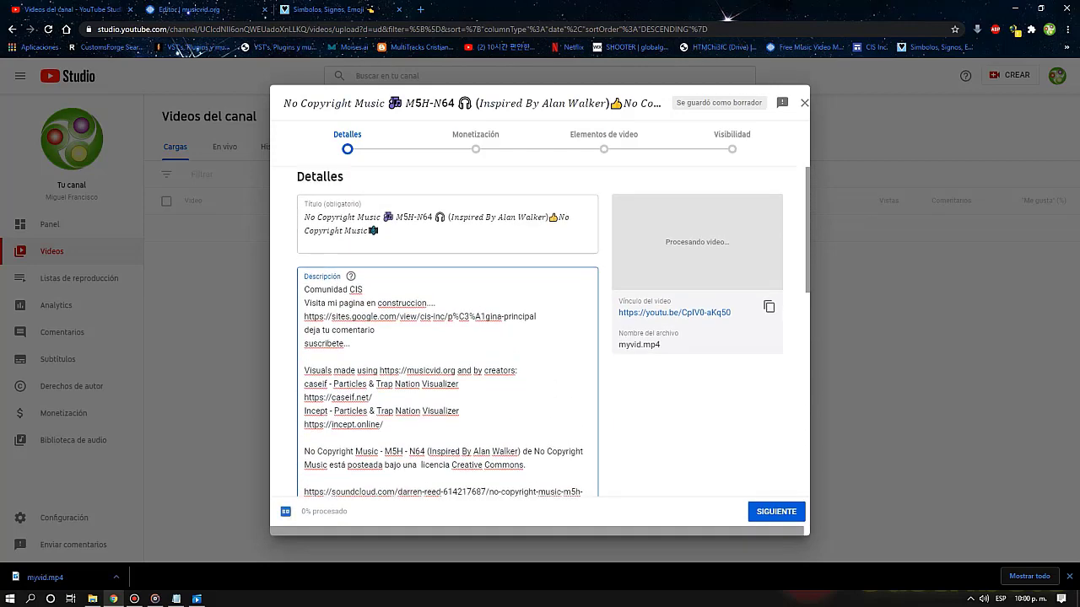
scroll(447, 338, "down", 4)
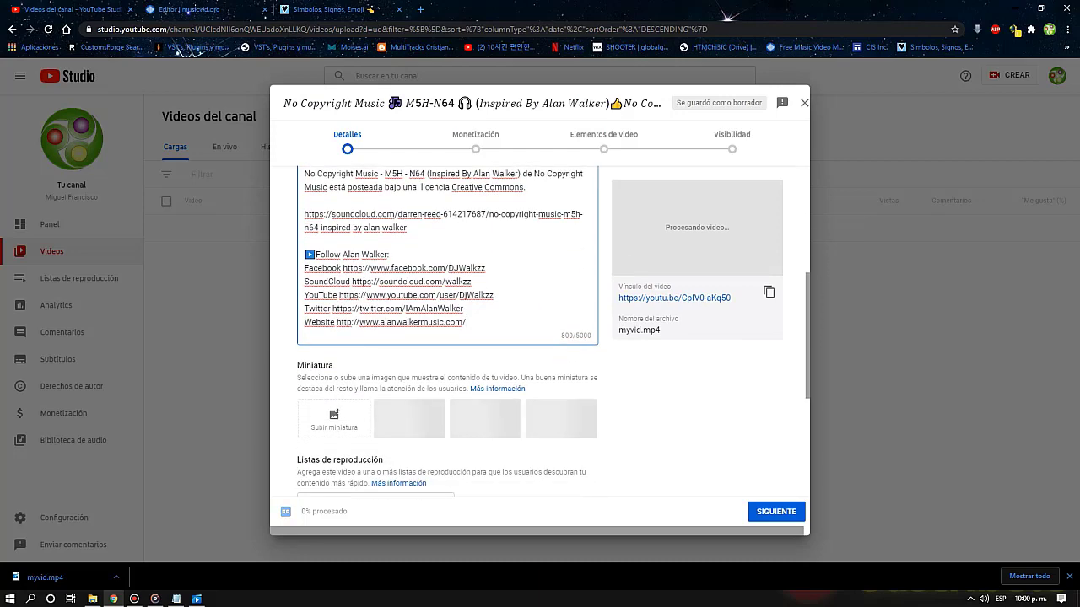
triple_click(324, 511)
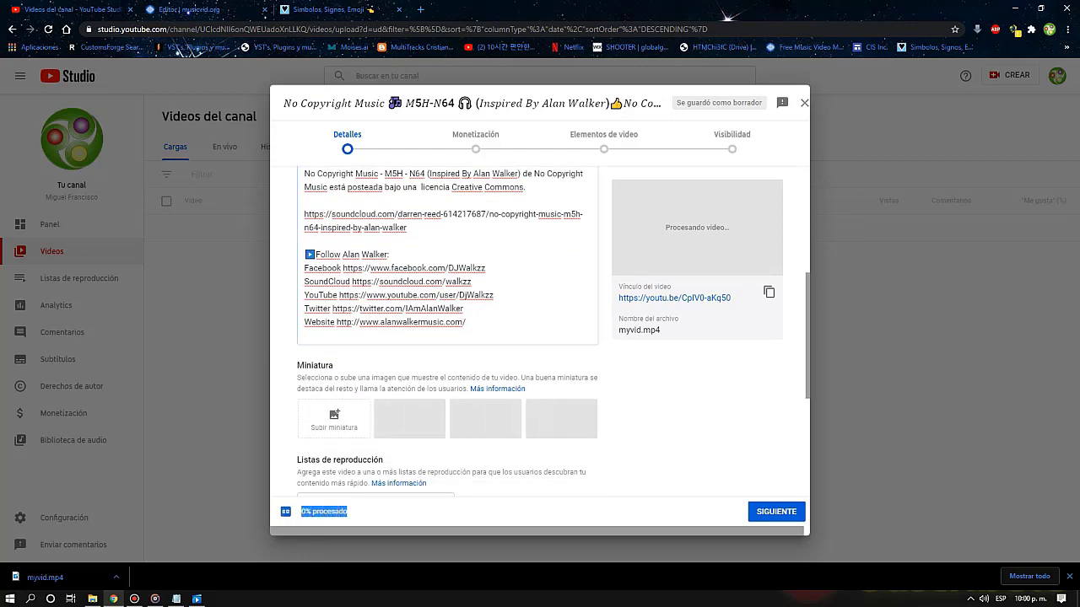
Add the video to the "Mi Musica" playlist
scroll(447, 338, "down", 1)
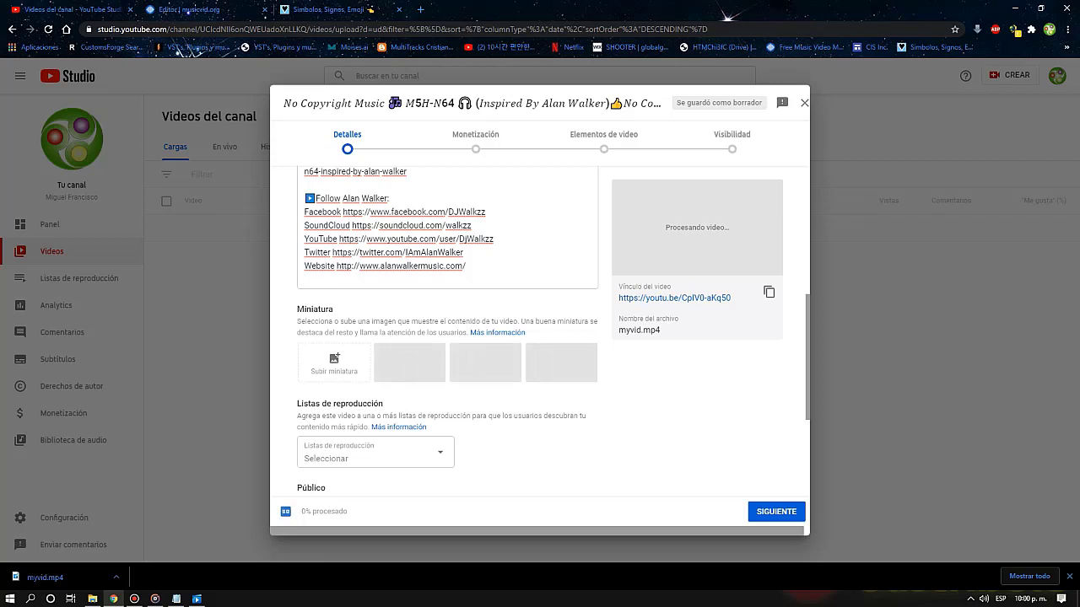
scroll(448, 334, "down", 2)
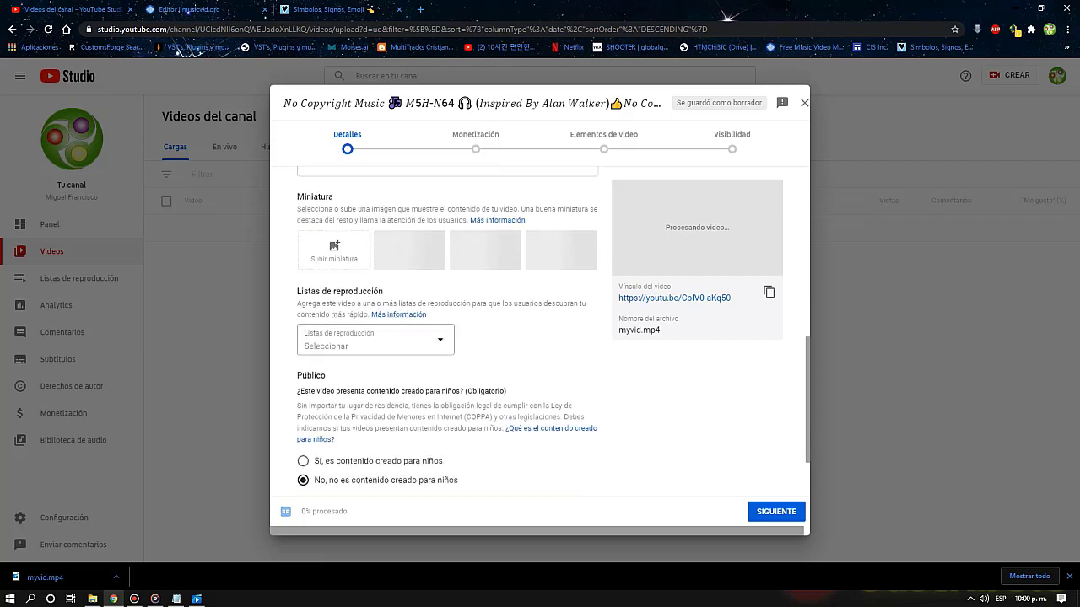
left_click(375, 340)
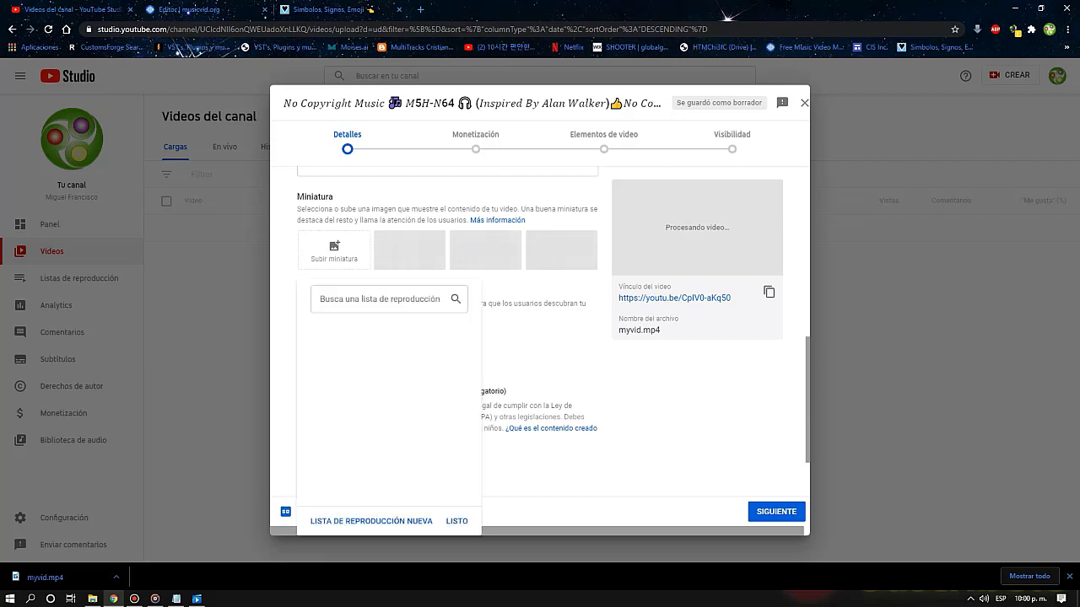
scroll(388, 366, "down", 1)
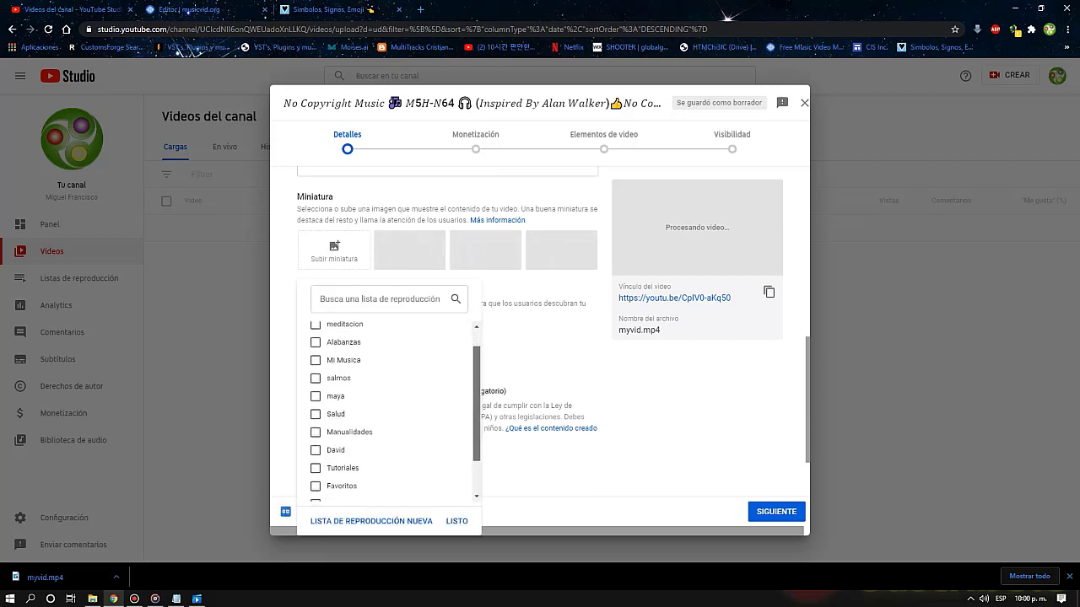
scroll(388, 366, "up", 1)
left_click(315, 383)
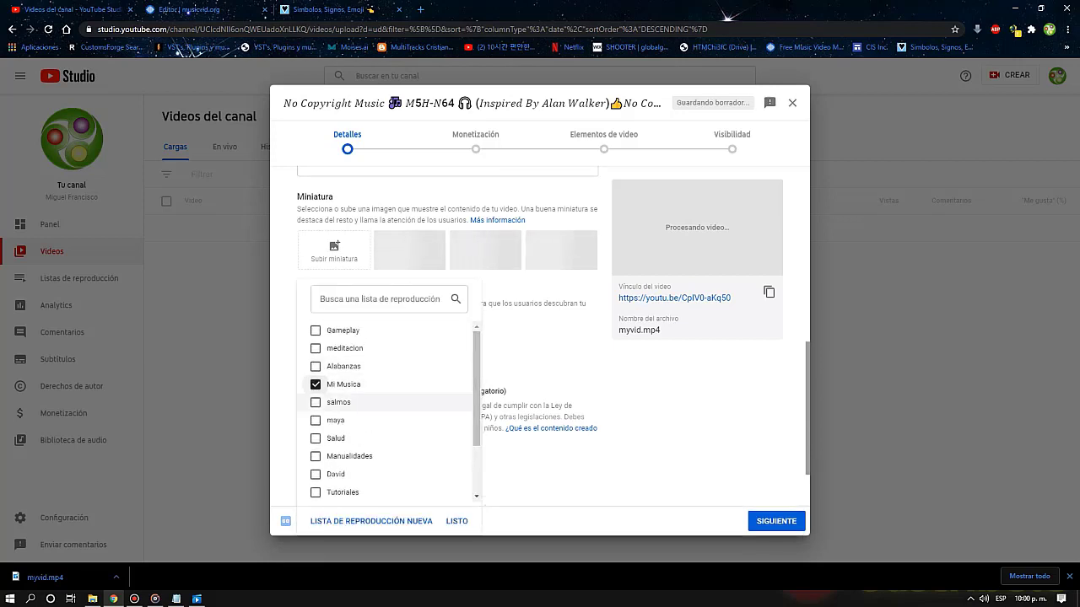
left_click(456, 520)
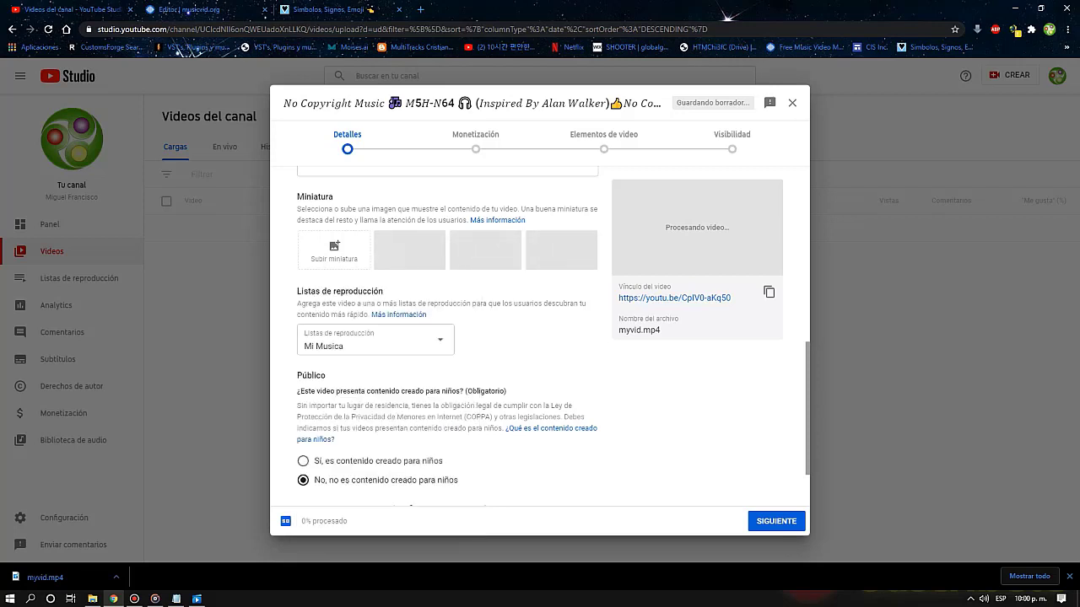
Check the audience setting and the advanced age restriction options, leaving the age restriction section collapsed
scroll(540, 337, "down", 2)
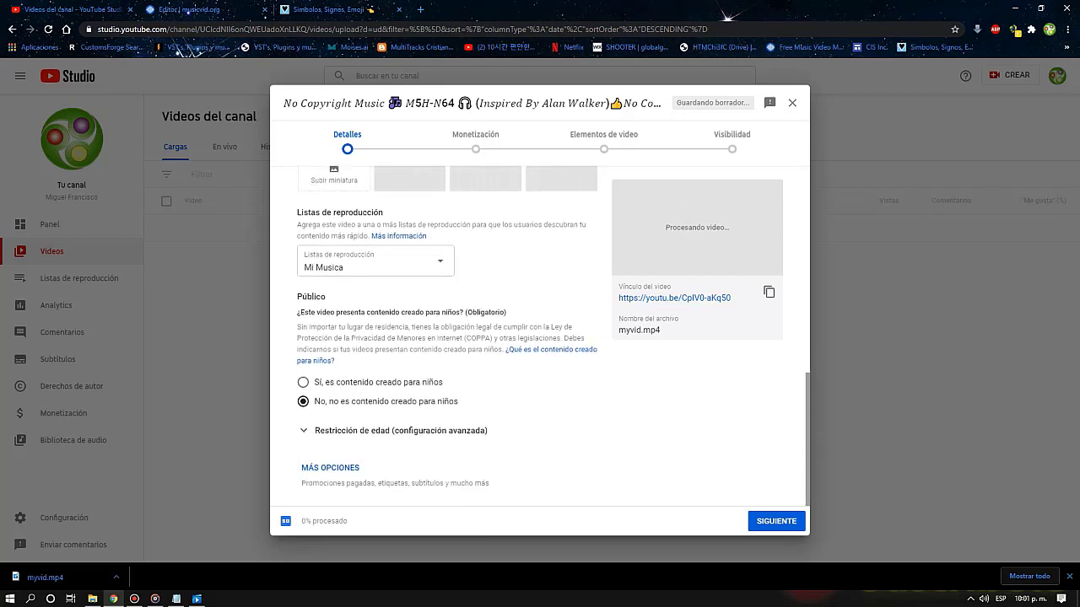
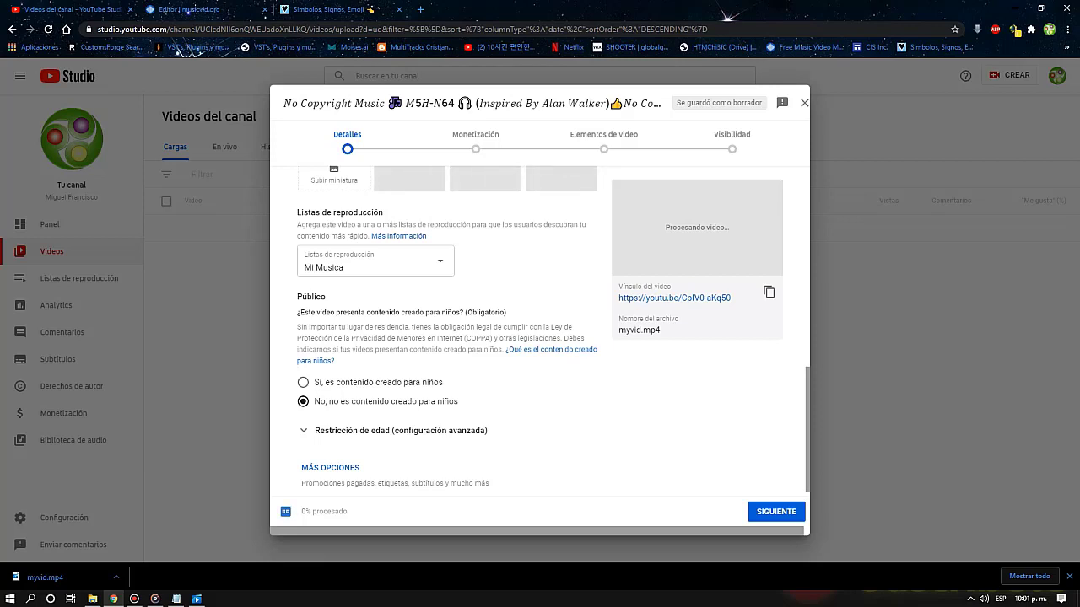
scroll(538, 332, "down", 1)
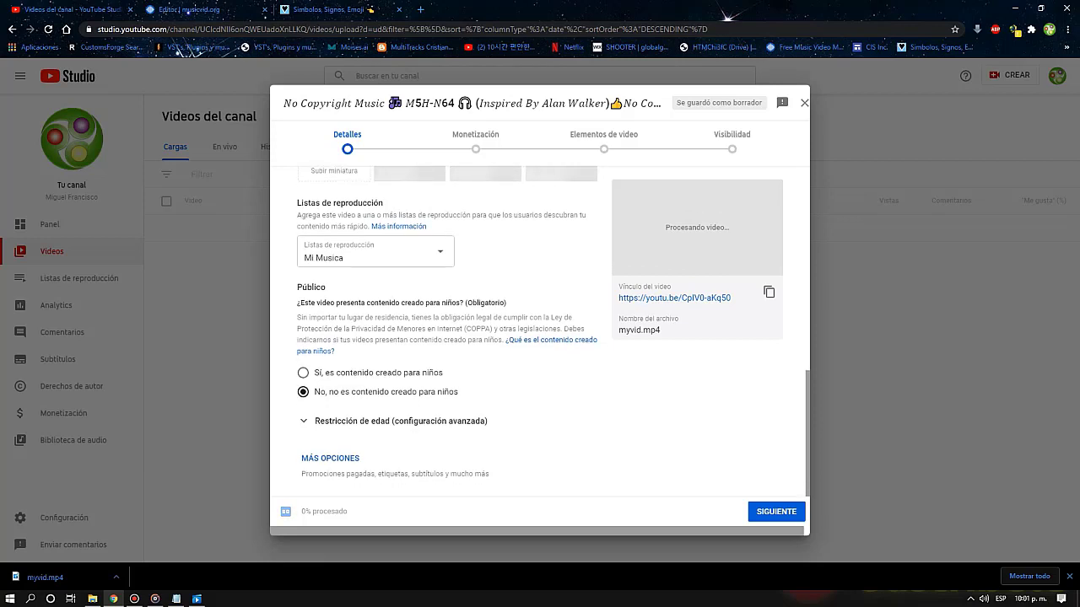
left_click(393, 421)
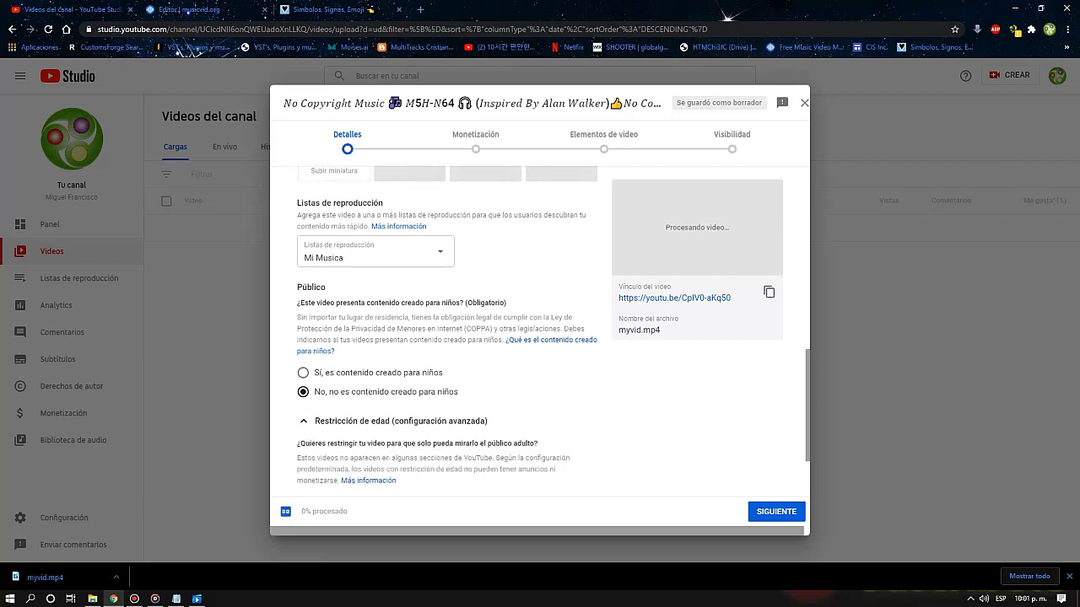
scroll(537, 331, "down", 1)
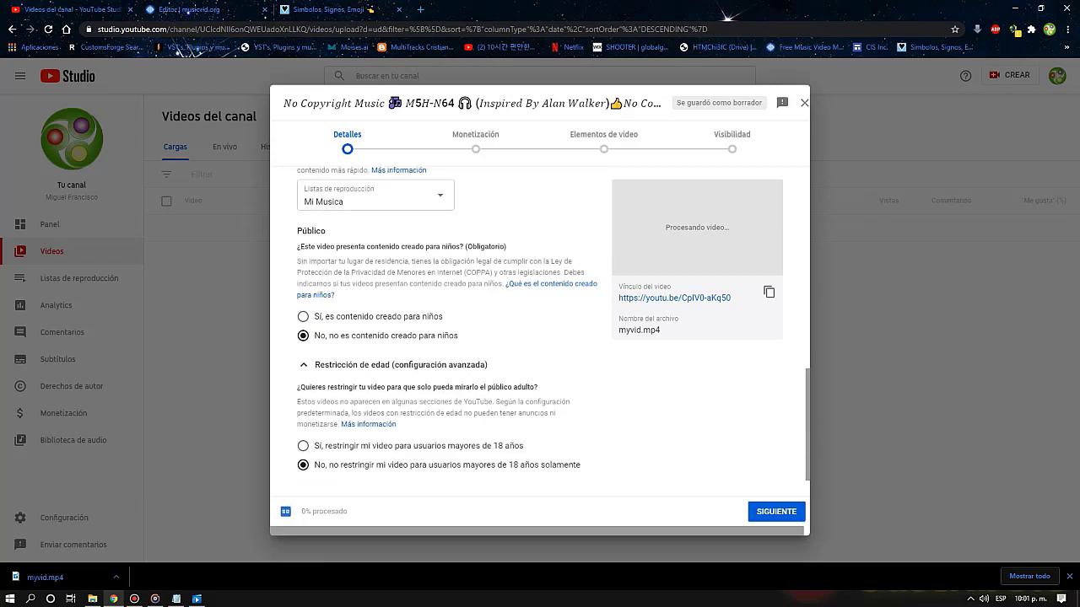
left_click(392, 364)
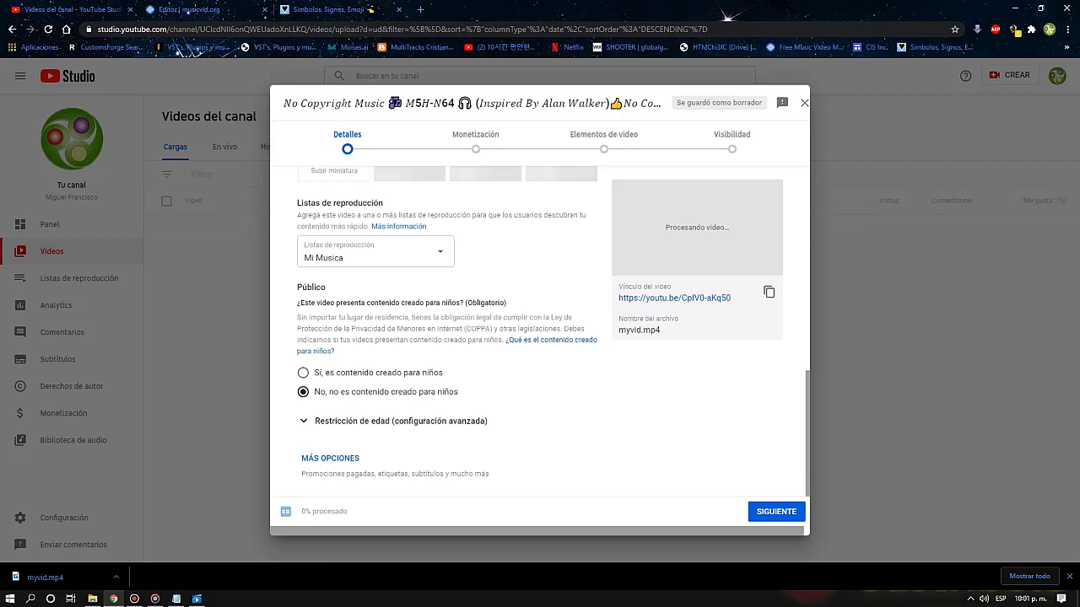
Show the additional video options and review the paid promotion settings
left_click(330, 458)
scroll(447, 338, "down", 4)
scroll(447, 337, "up", 2)
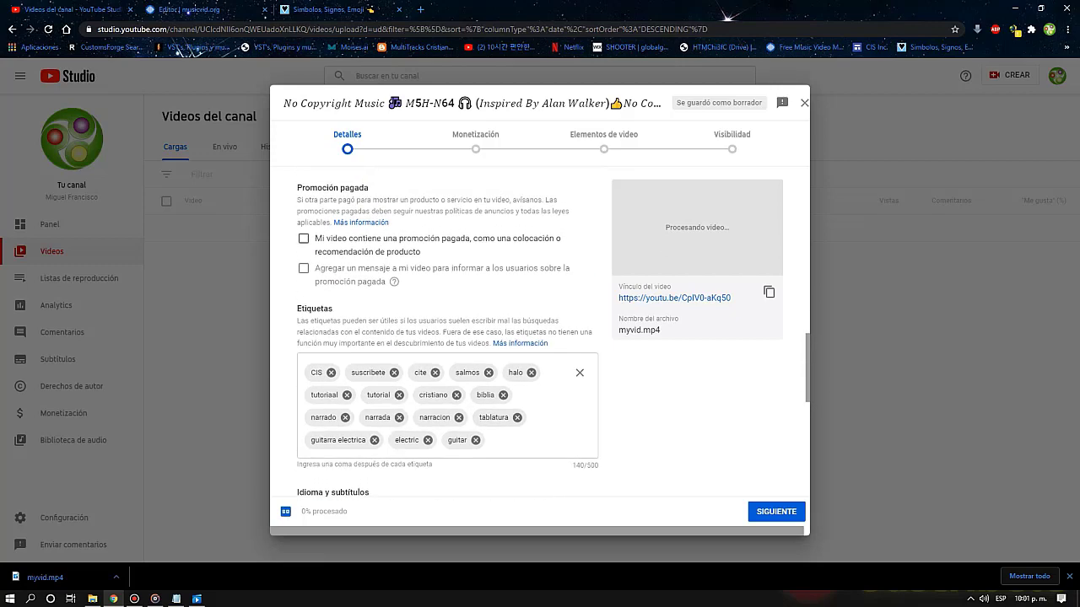
left_click_drag(369, 230, 302, 230)
left_click(302, 230)
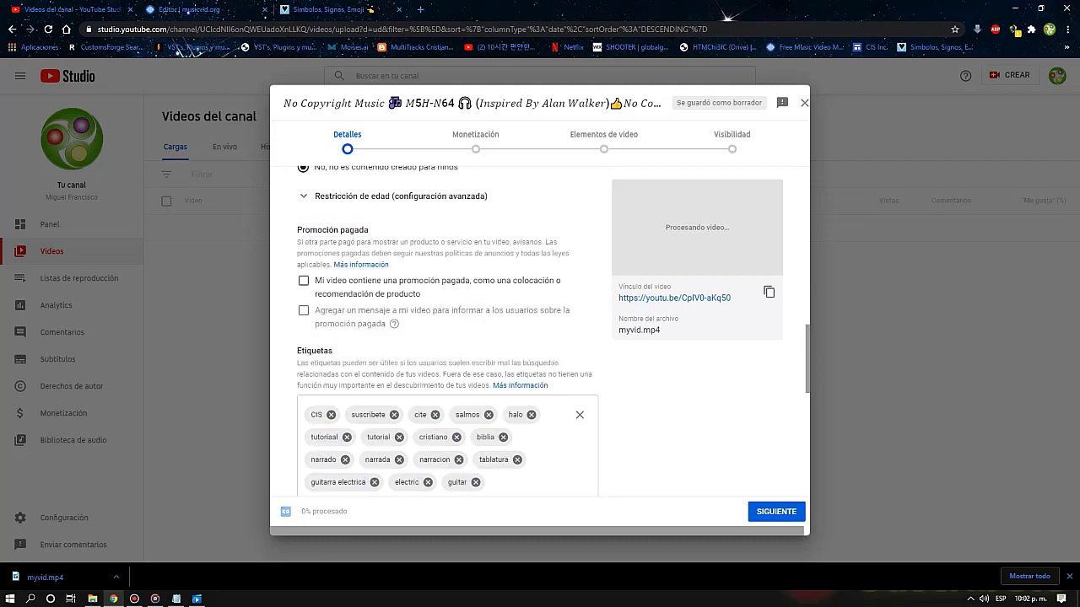
Add the tags "ALAN WALKER", "alan walker", "music" and "free" to the video's existing tags
scroll(447, 338, "down", 1)
left_click(492, 426)
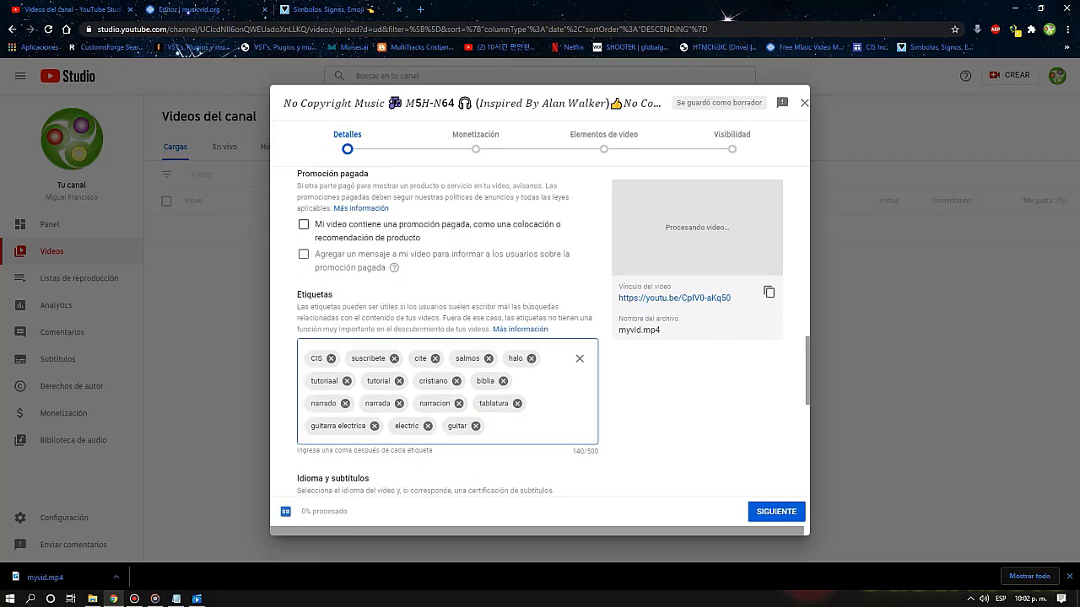
type("ALAN WALKER")
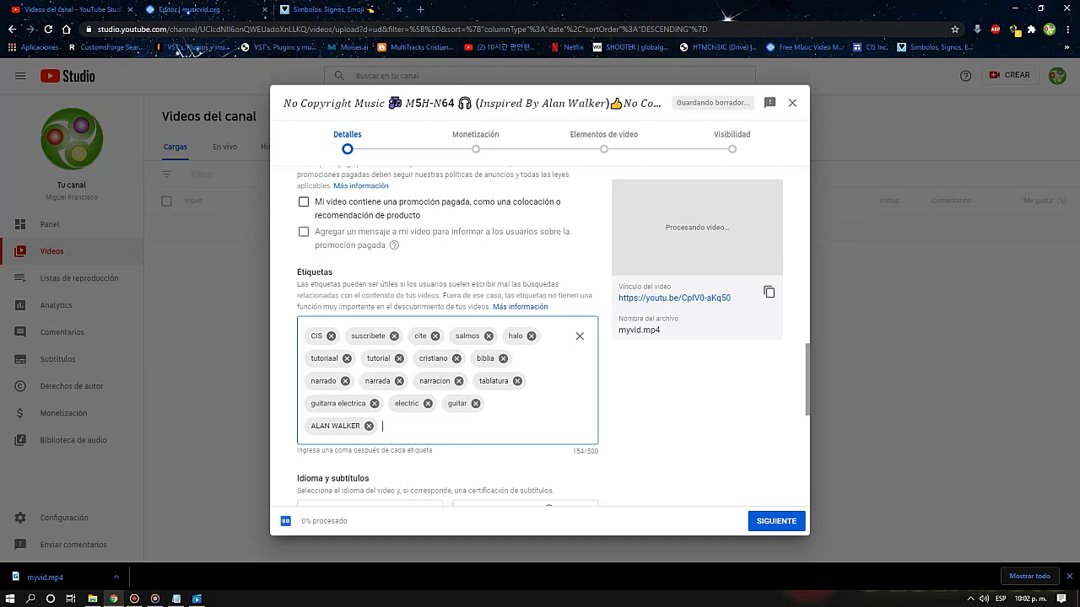
type(",alan walker")
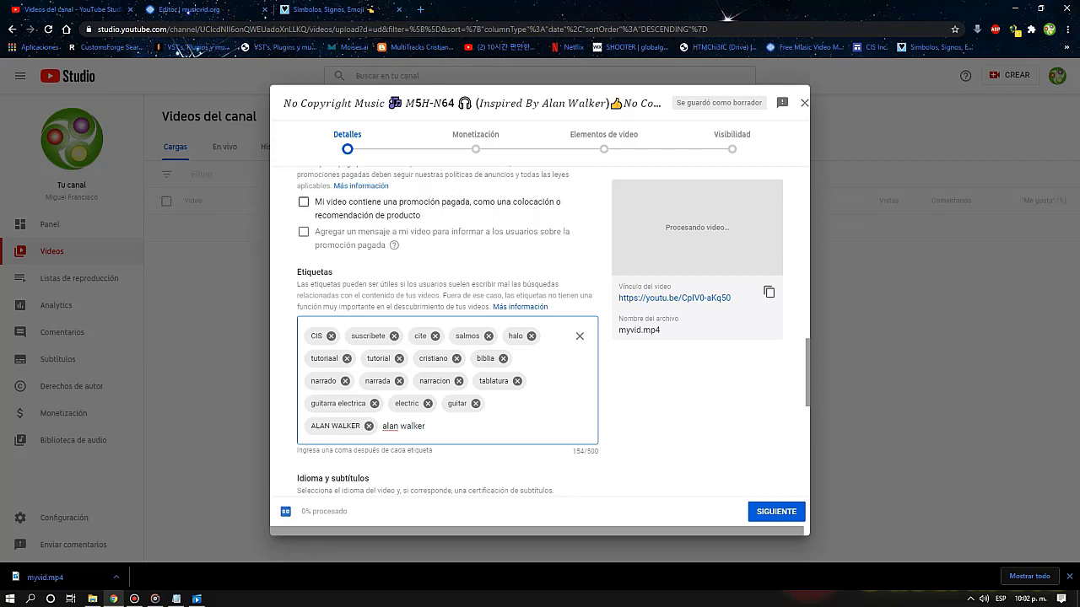
type(",music")
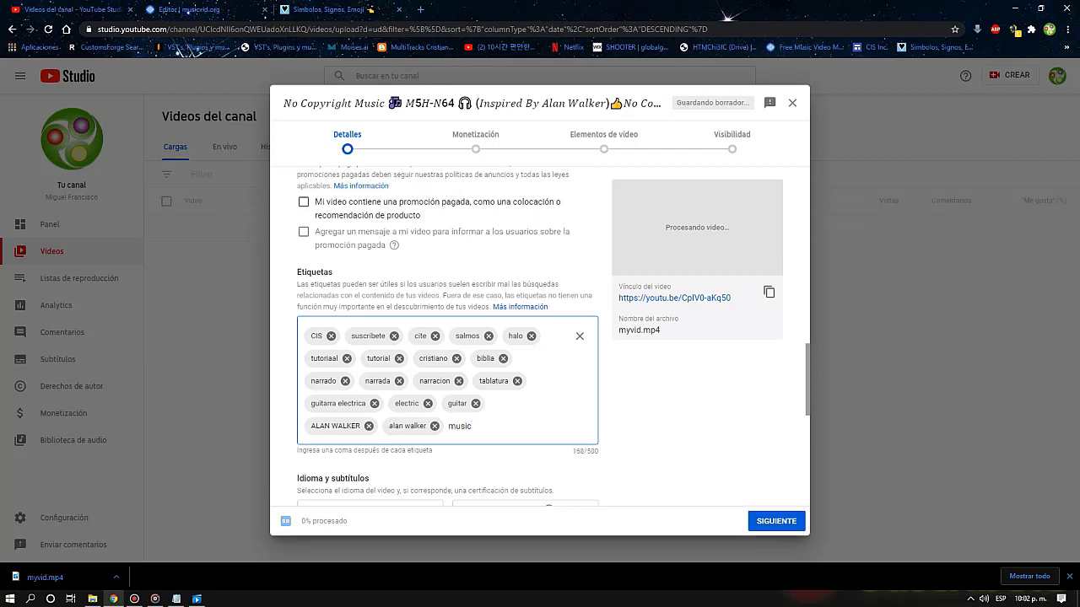
type(",")
type("free")
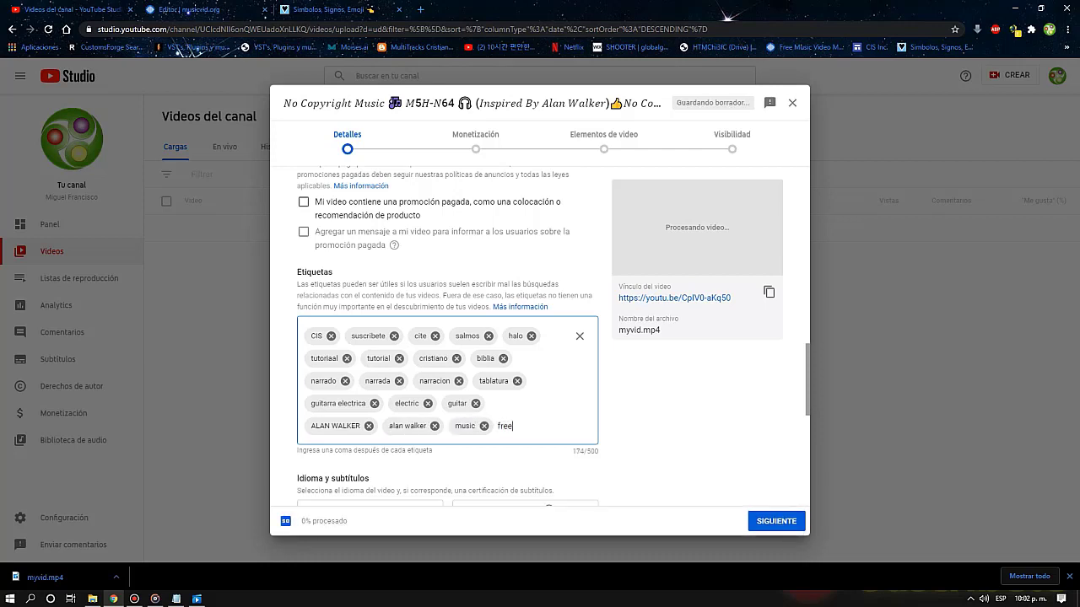
type(",")
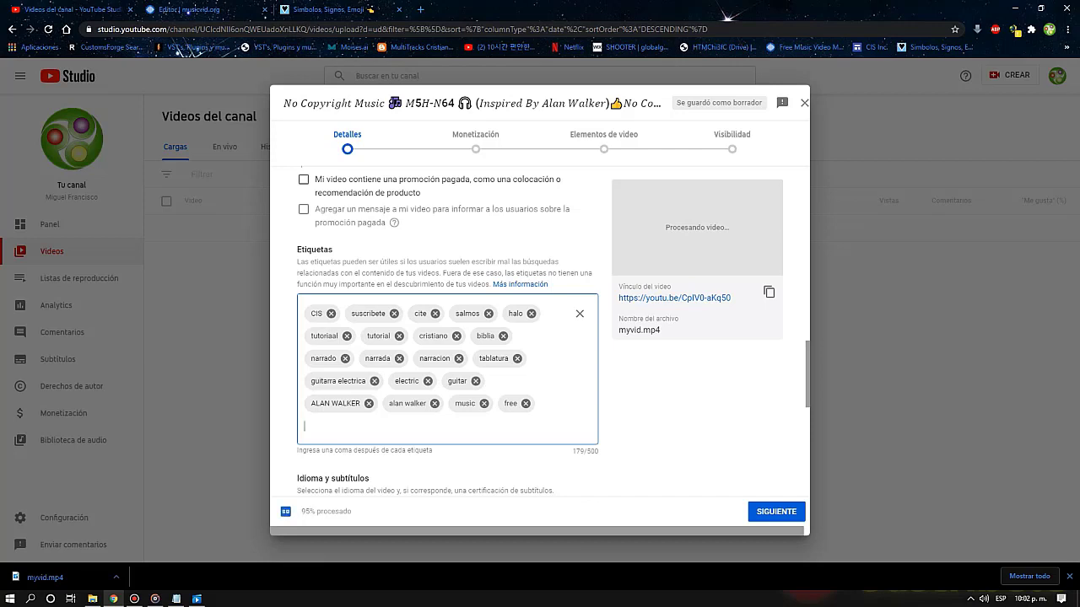
Add the tags "free music" and "no copy right music" to the video
type("free music")
key("comma")
type("no")
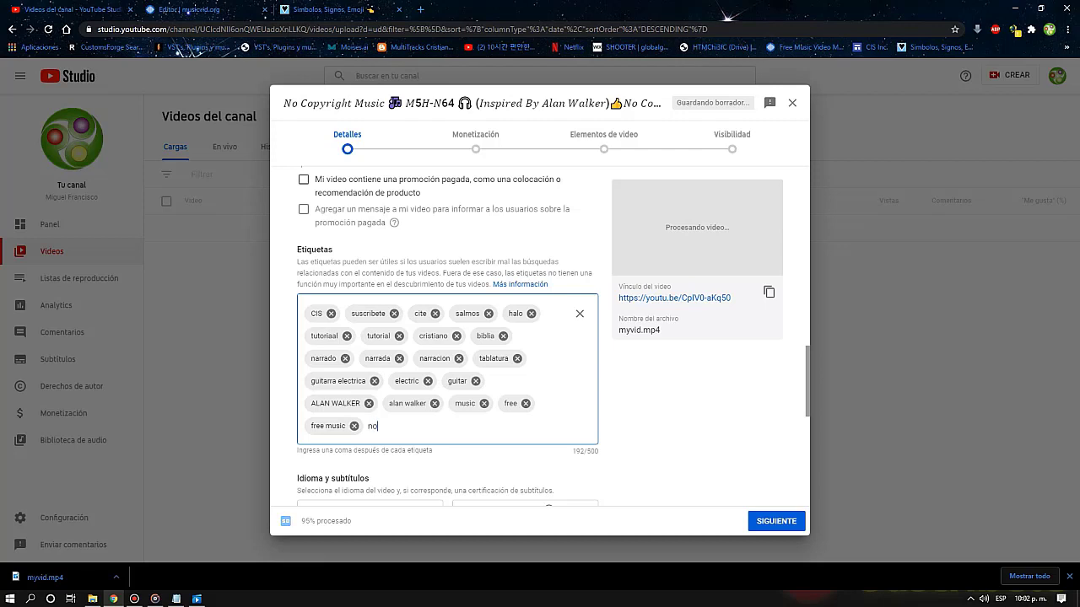
type(" copy right mu")
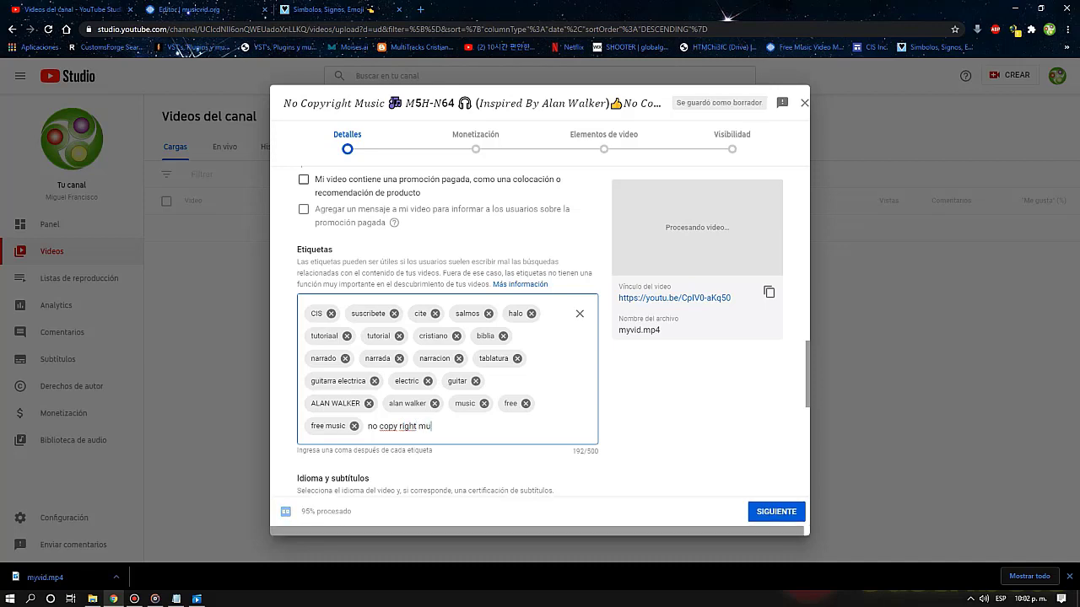
type("sic")
key("comma")
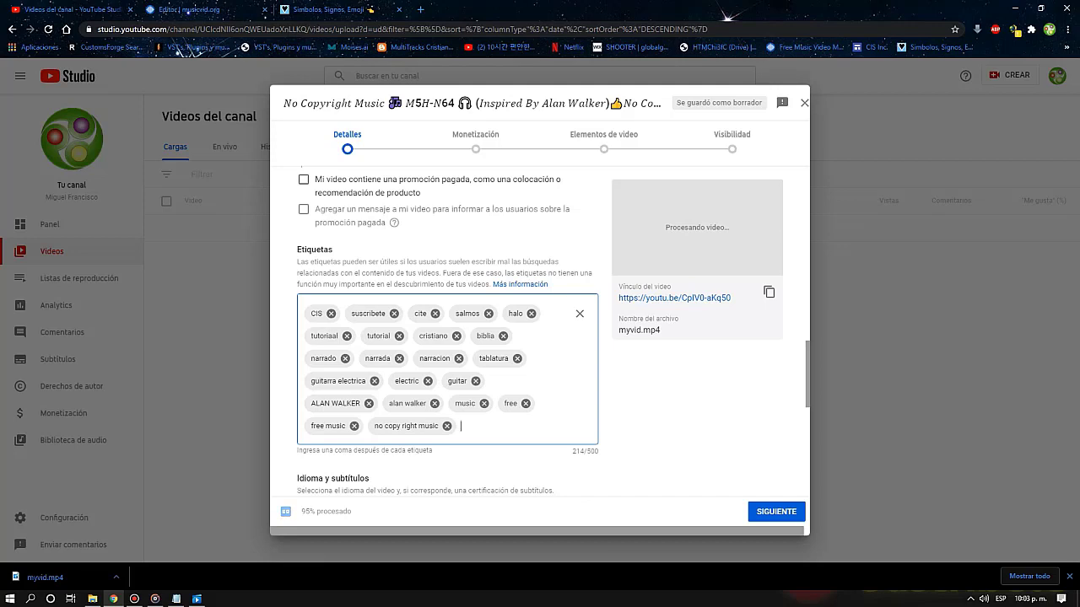
Set the video's recording date to 29 ago. 2020
scroll(447, 338, "down", 2)
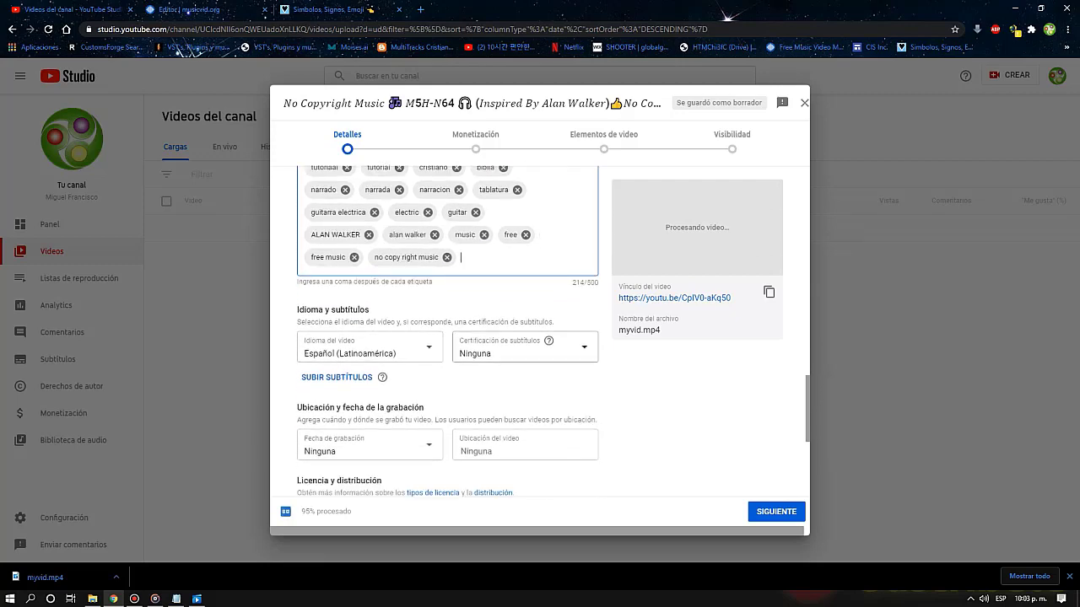
scroll(369, 333, "down", 1)
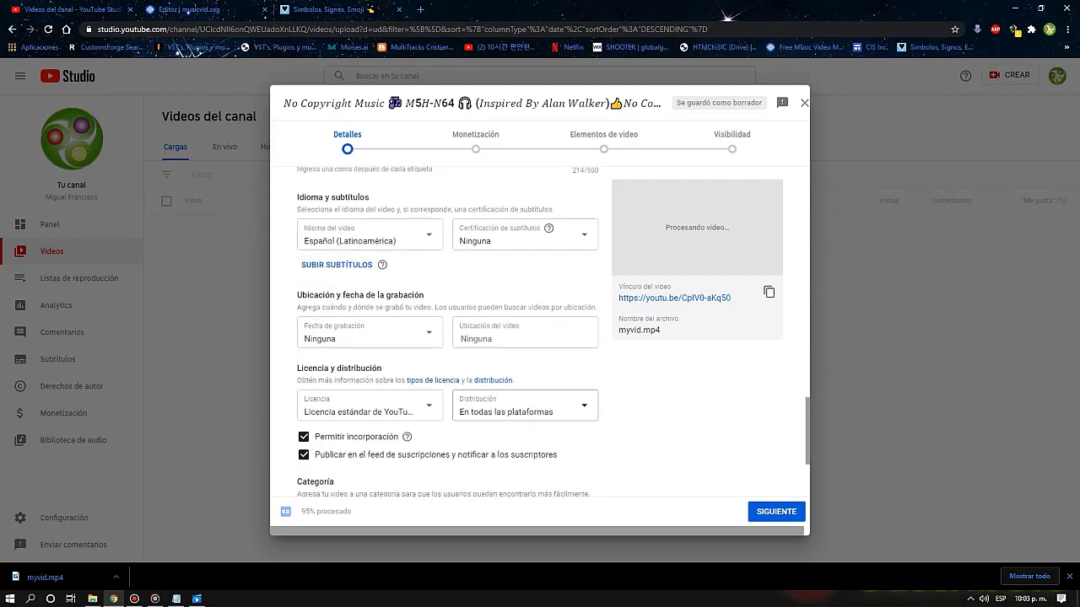
left_click(369, 333)
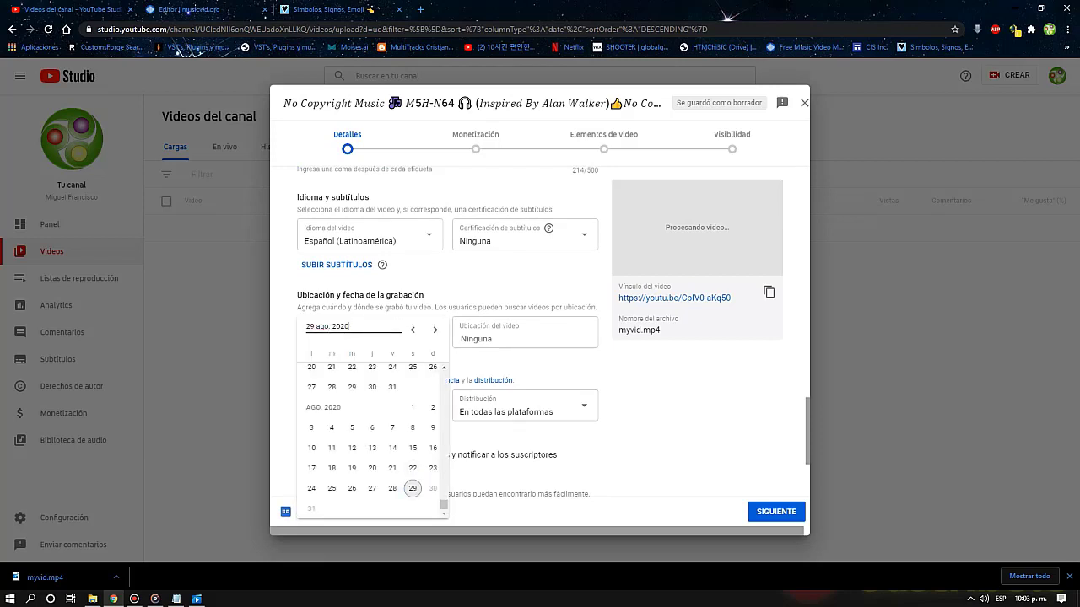
left_click(413, 489)
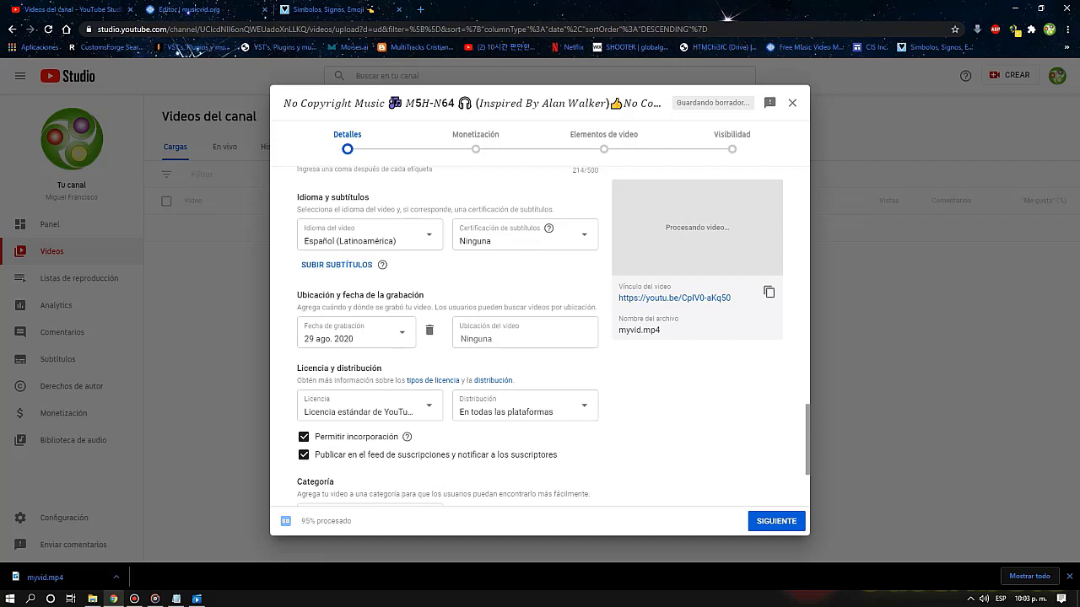
Set the video's category to Música
scroll(447, 338, "down", 3)
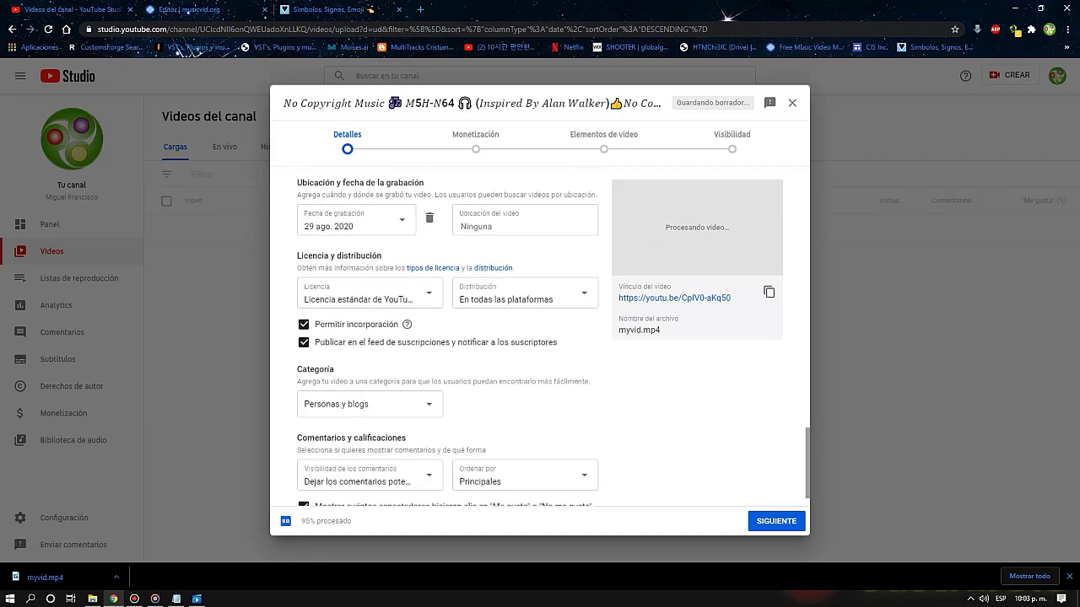
scroll(447, 337, "down", 1)
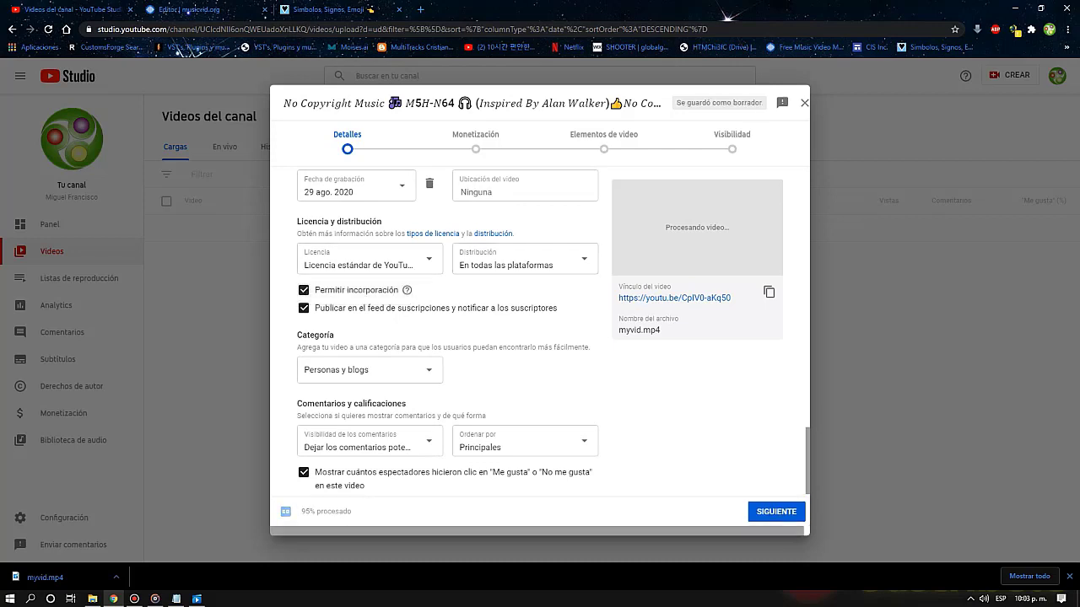
left_click(370, 369)
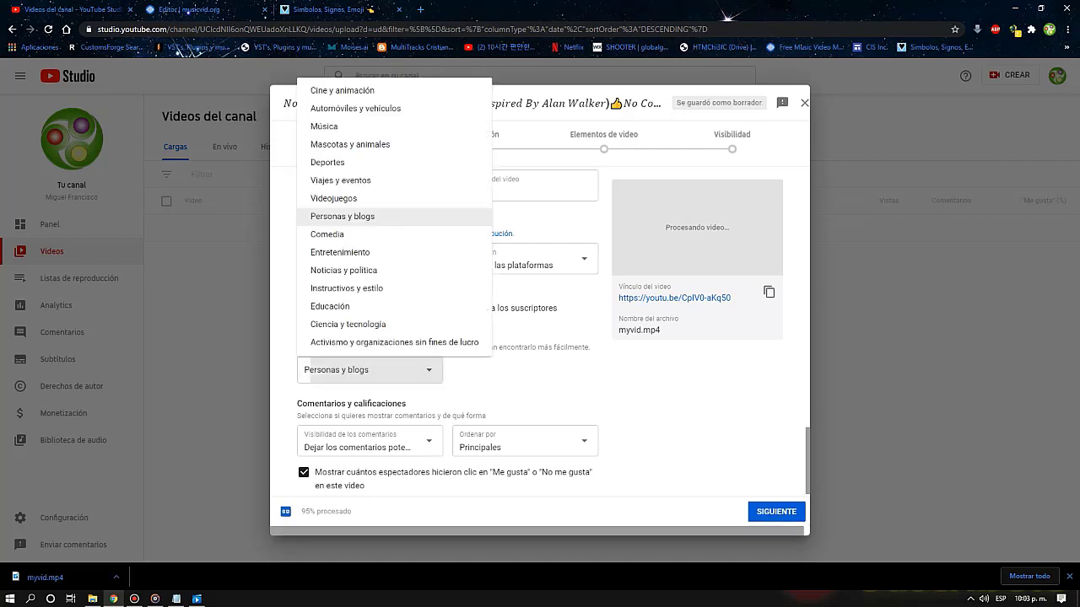
left_click(324, 126)
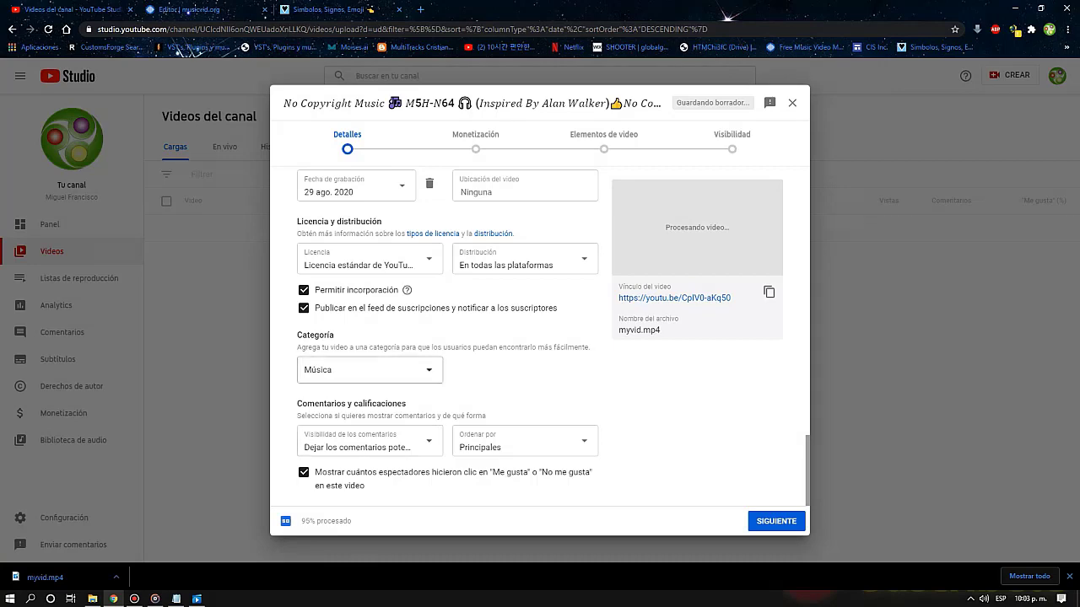
Go to the Monetización stage, review the ad types and ad placement, and proceed to the Elementos de video stage
scroll(447, 337, "up", 1)
scroll(447, 337, "up", 8)
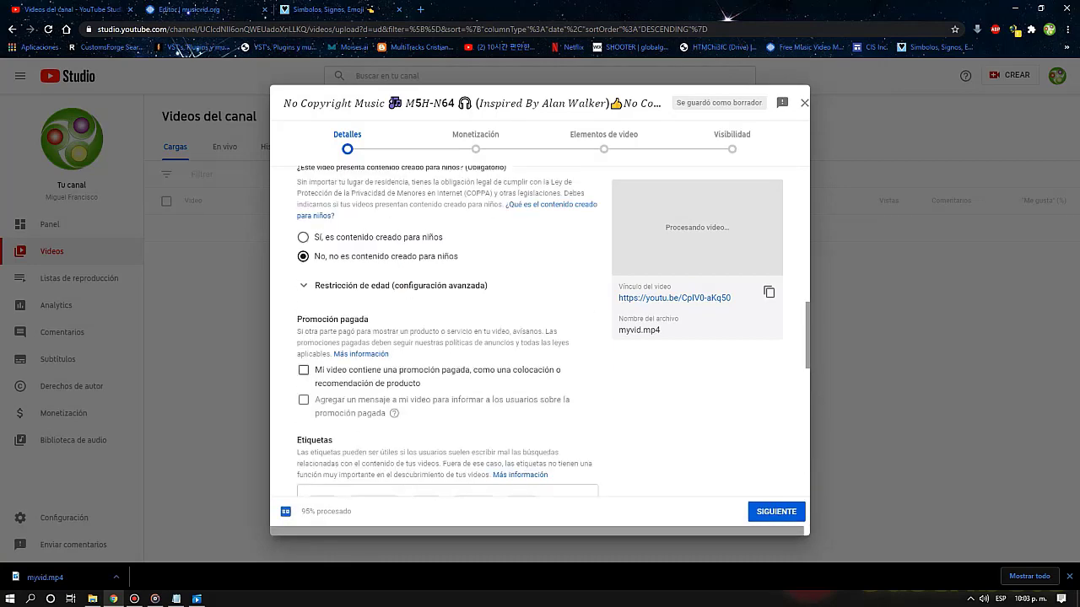
left_click(475, 142)
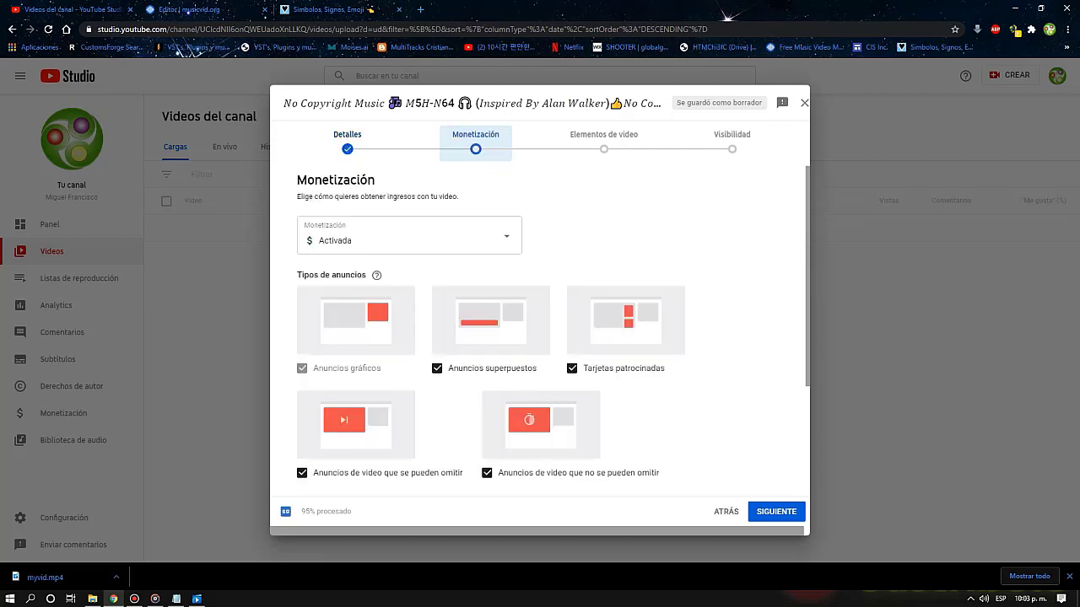
scroll(540, 338, "down", 3)
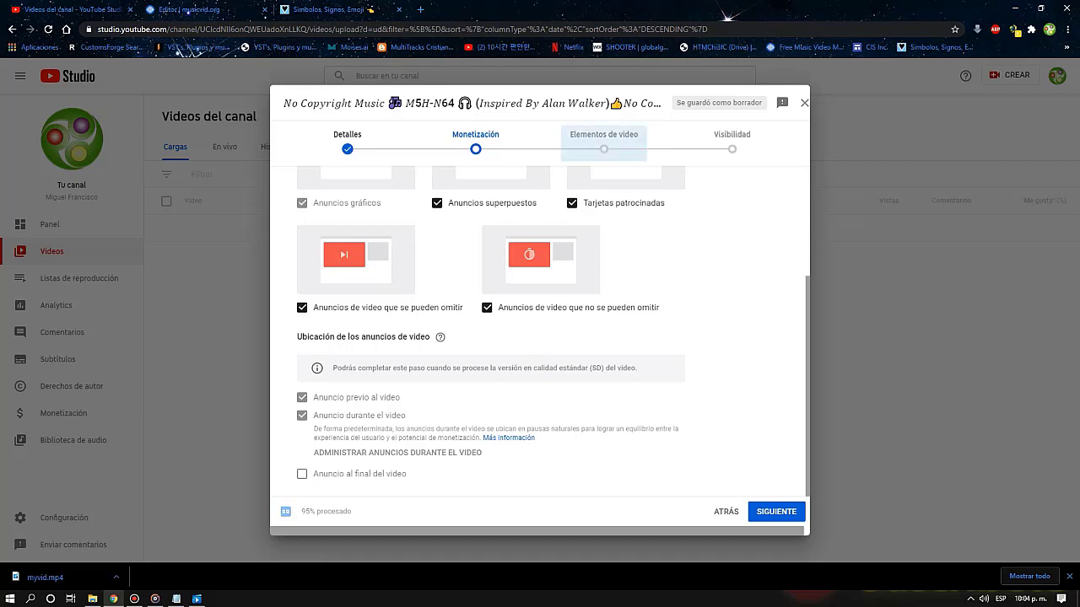
left_click(604, 139)
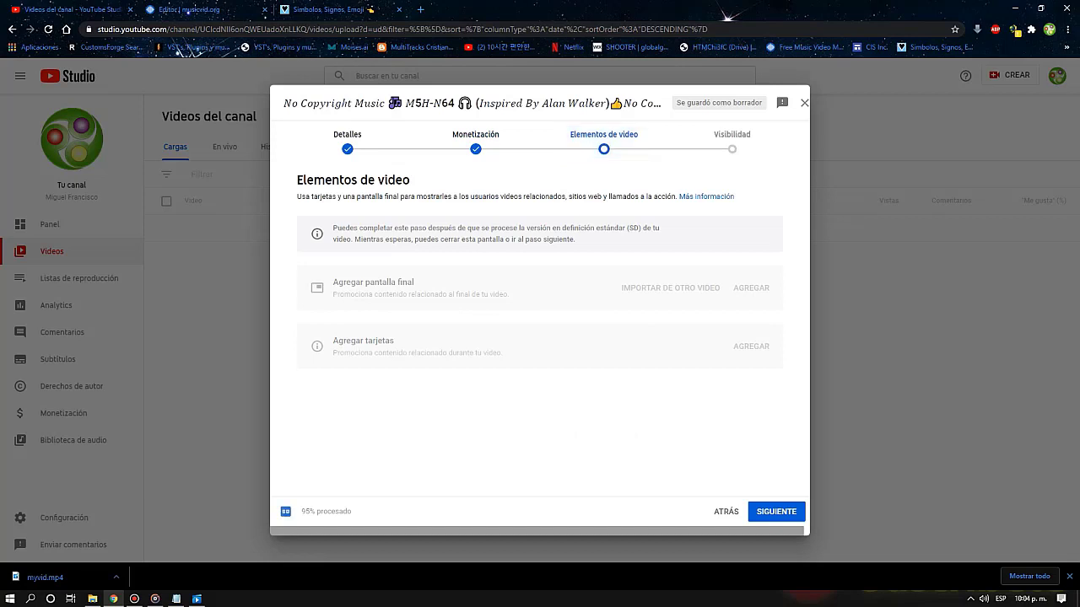
Examine the Elementos de video stage's notice about standard-definition processing and check the upload's processing progress
left_click_drag(353, 511, 300, 512)
left_click_drag(336, 228, 625, 229)
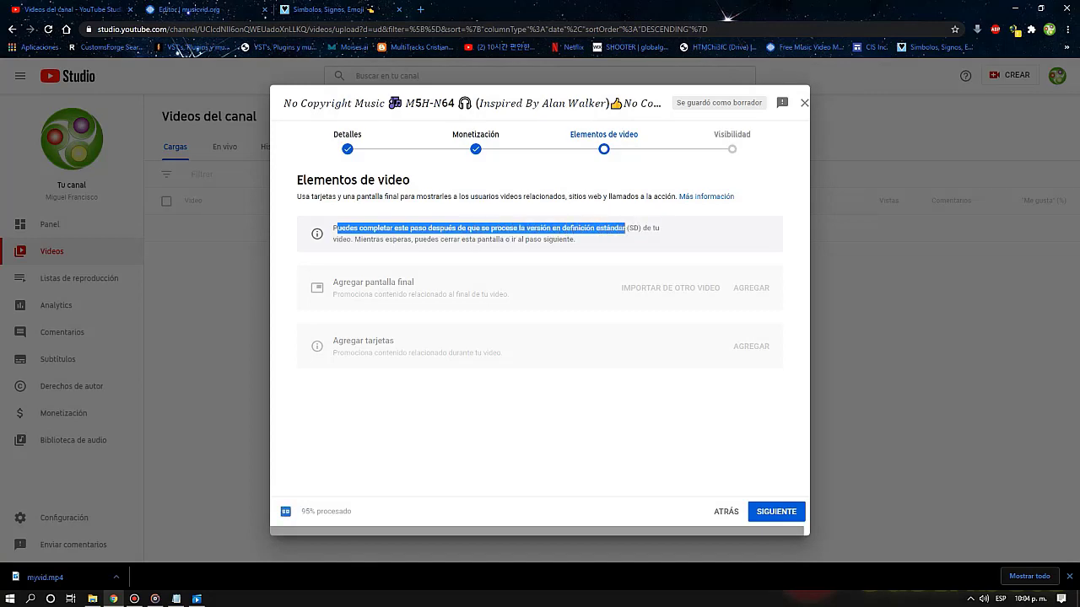
left_click(625, 228)
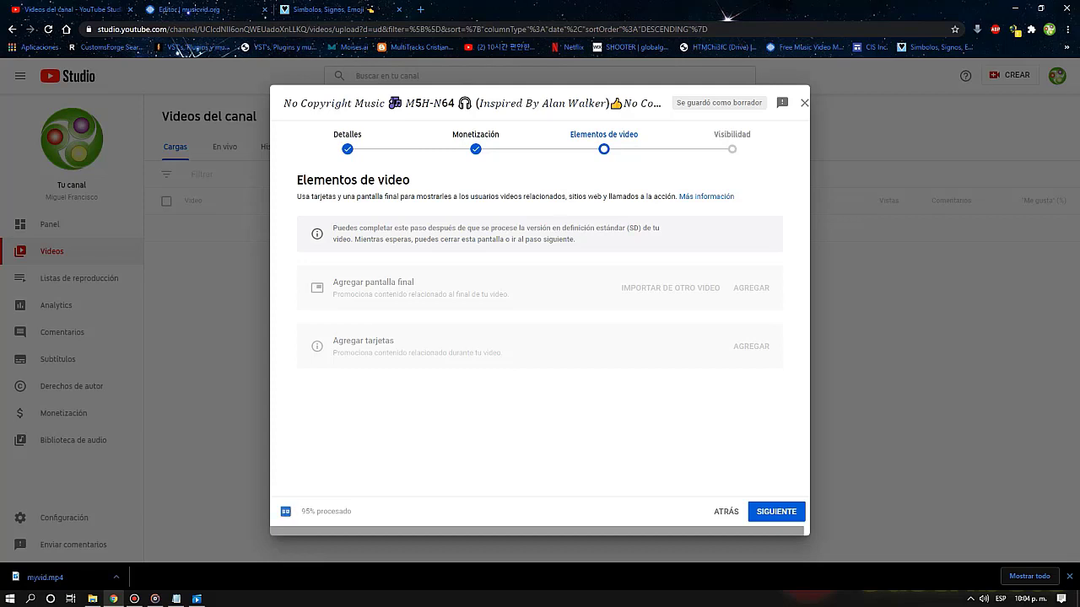
left_click_drag(353, 511, 300, 511)
left_click(300, 512)
Review the notice and publishing options in the Visibilidad stage, and return to Elementos de video to check the processing progress
left_click(731, 142)
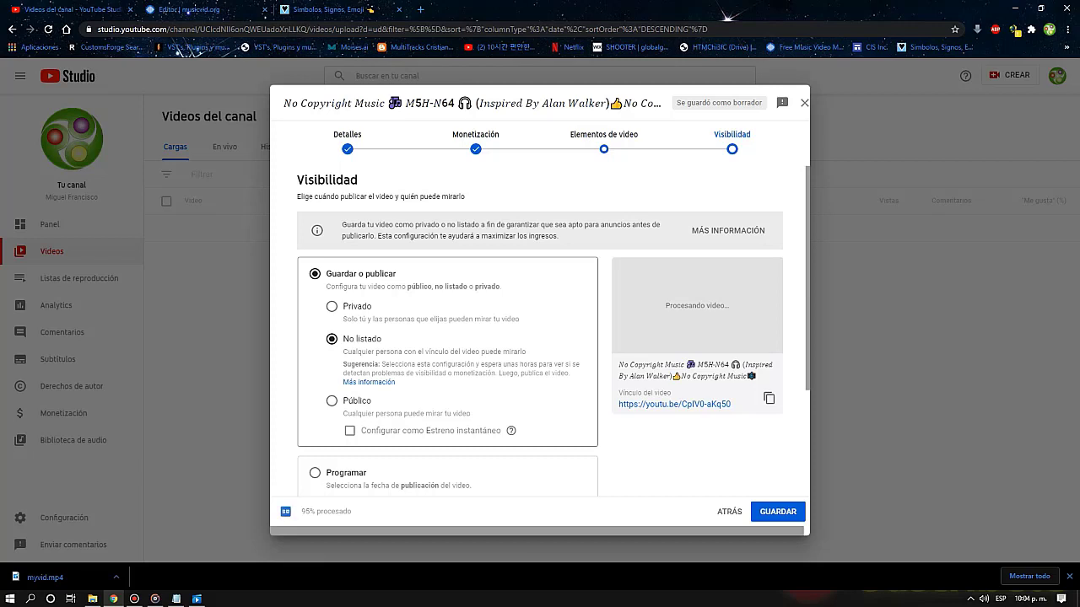
left_click_drag(341, 224, 560, 236)
left_click(560, 236)
scroll(540, 338, "down", 3)
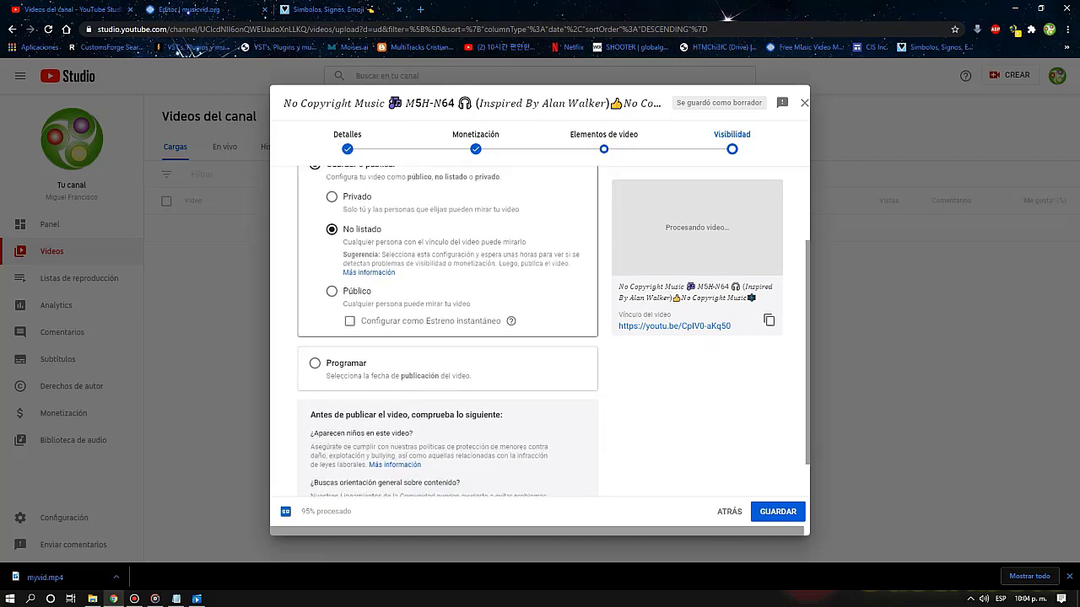
scroll(447, 337, "up", 3)
left_click(603, 141)
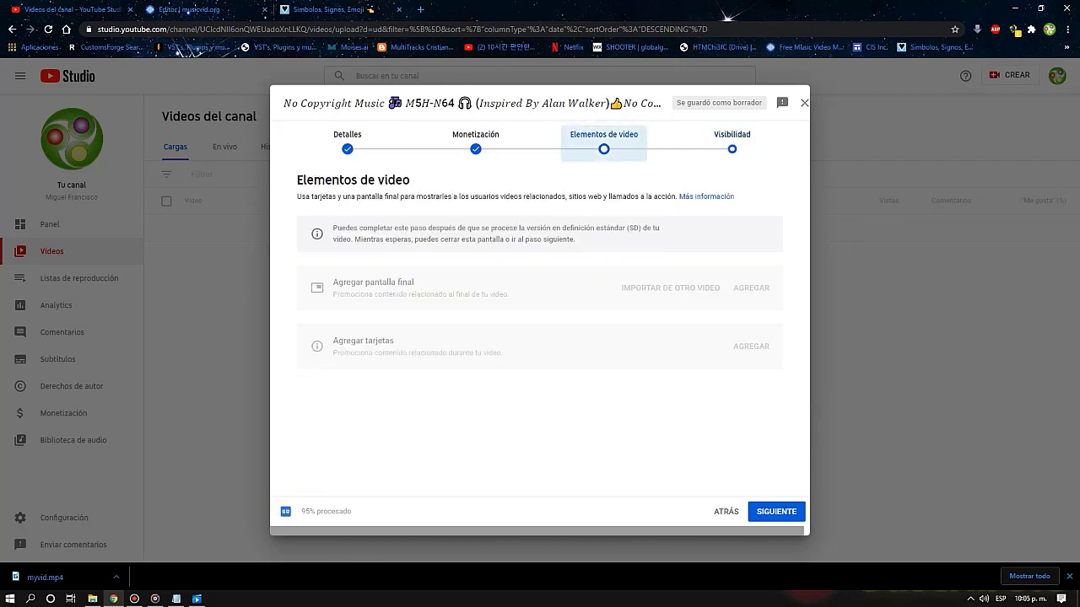
left_click_drag(351, 511, 281, 511)
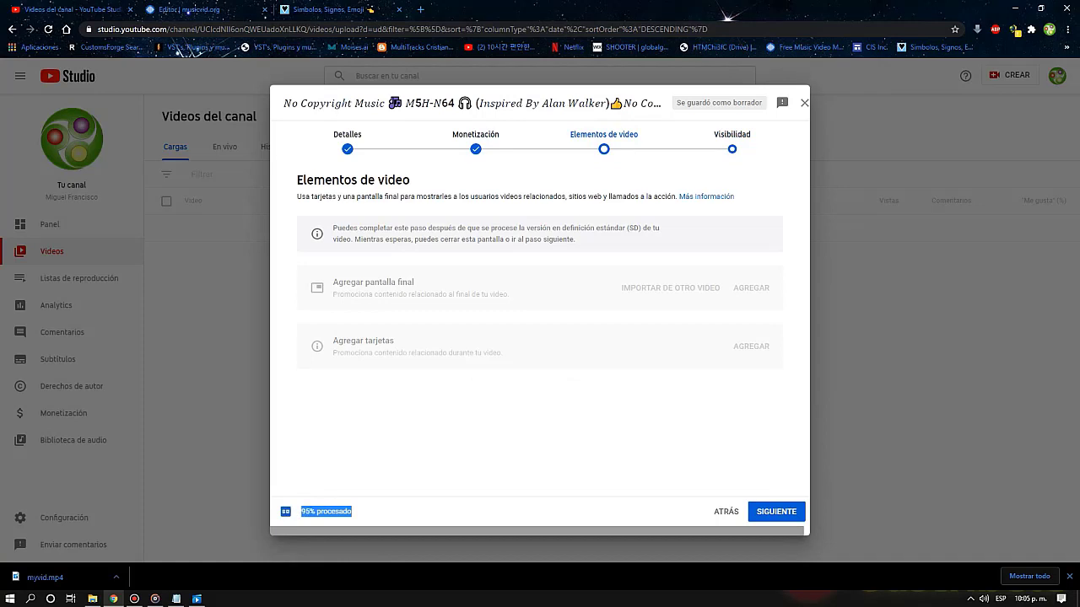